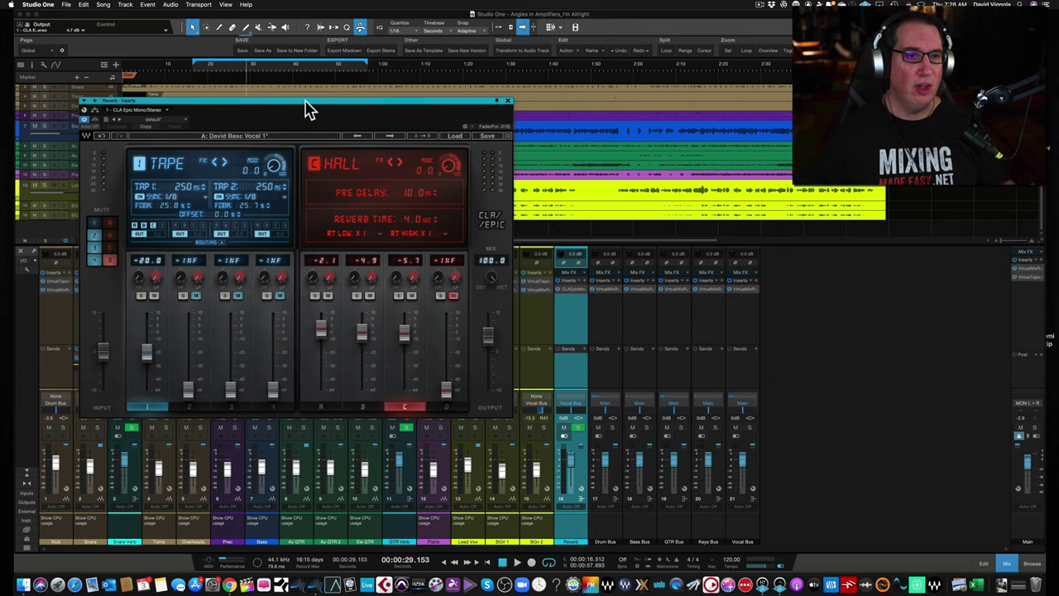
pyautogui.moveTo(305, 100); pyautogui.dragTo(303, 91)
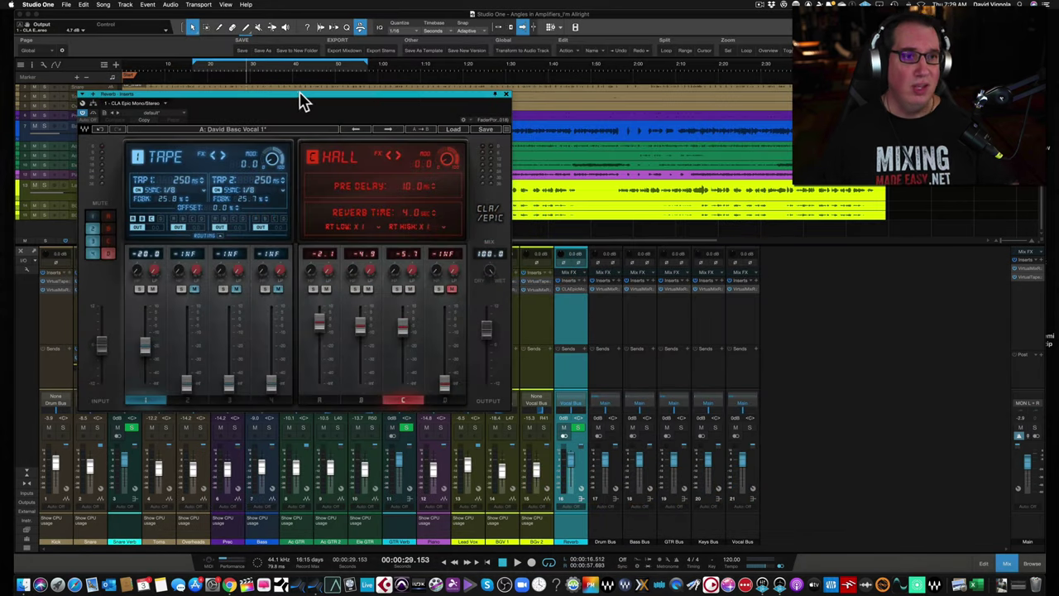
pyautogui.moveTo(302, 100); pyautogui.dragTo(305, 97)
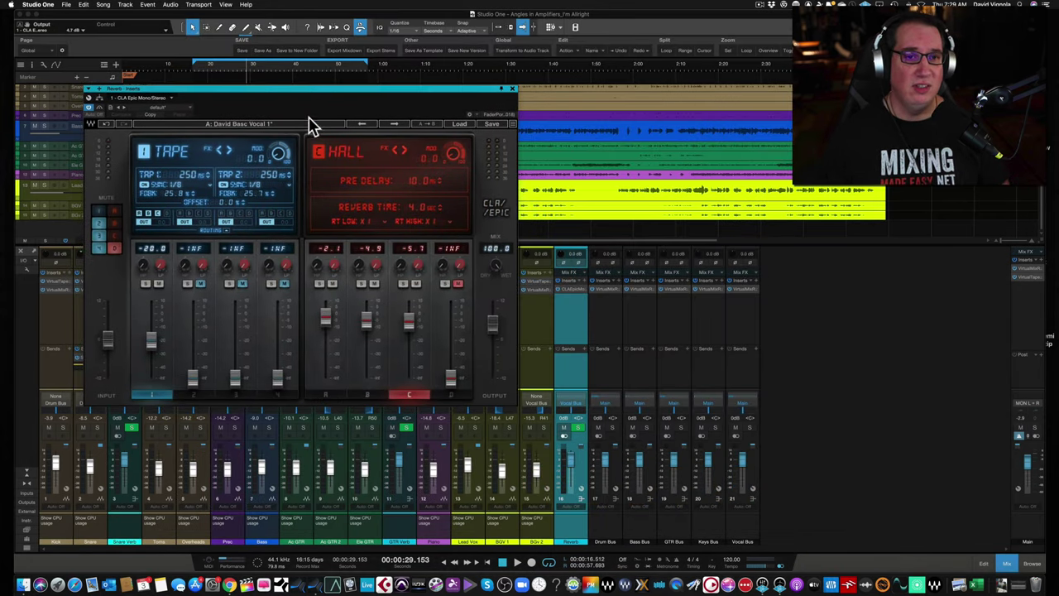
pyautogui.moveTo(276, 87); pyautogui.dragTo(276, 87)
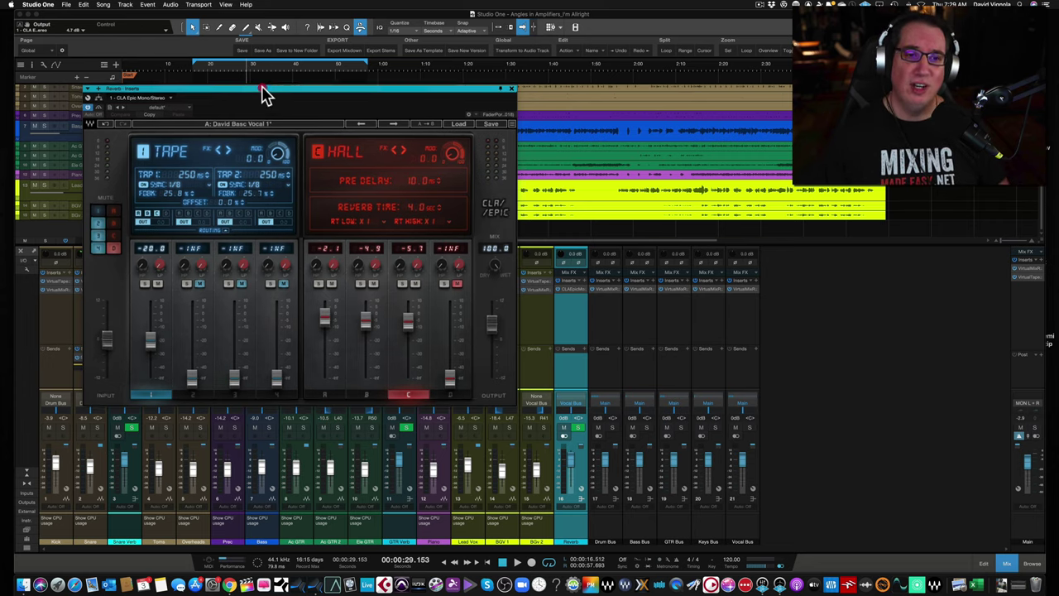
pyautogui.click(261, 89)
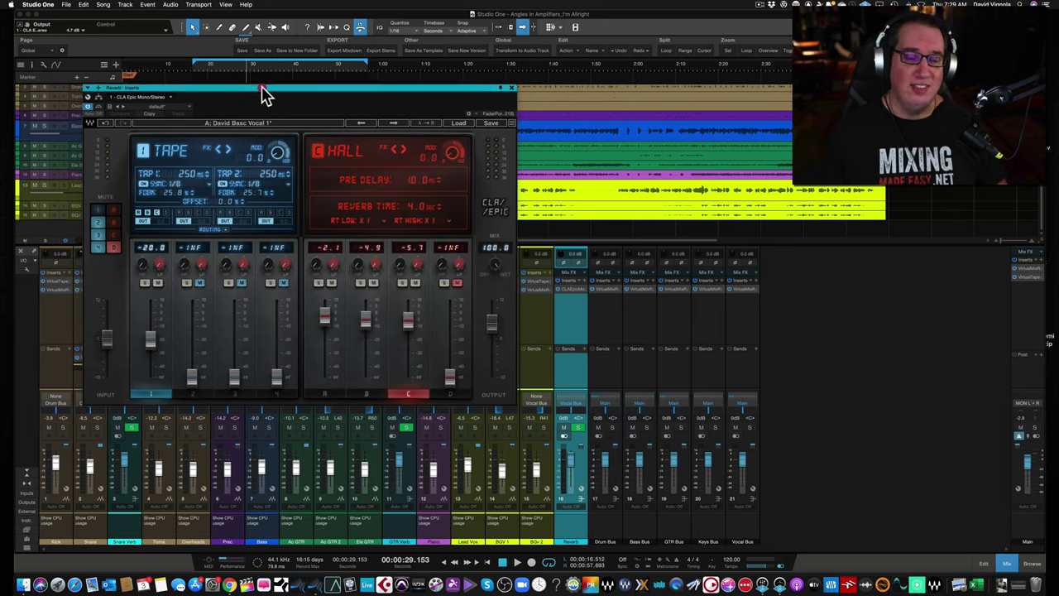
pyautogui.click(262, 91)
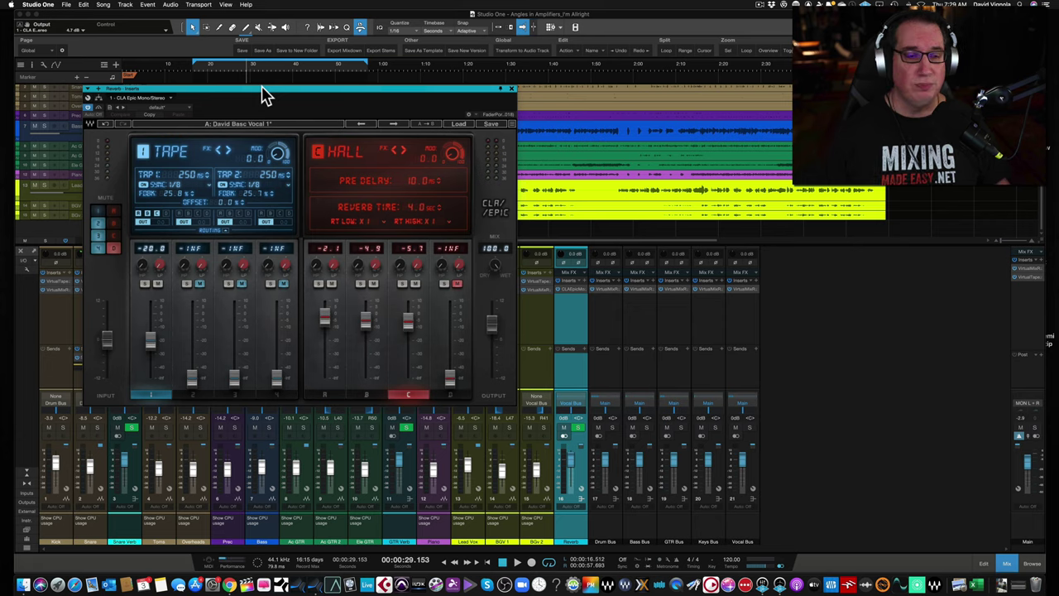
pyautogui.moveTo(262, 93); pyautogui.dragTo(265, 92)
pyautogui.click(264, 92)
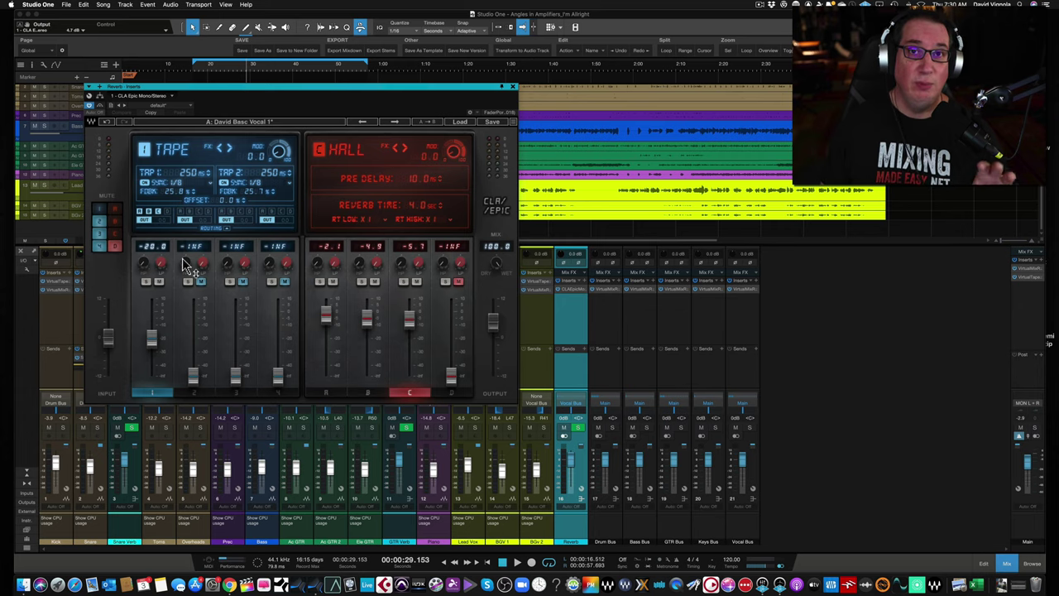
pyautogui.moveTo(187, 264)
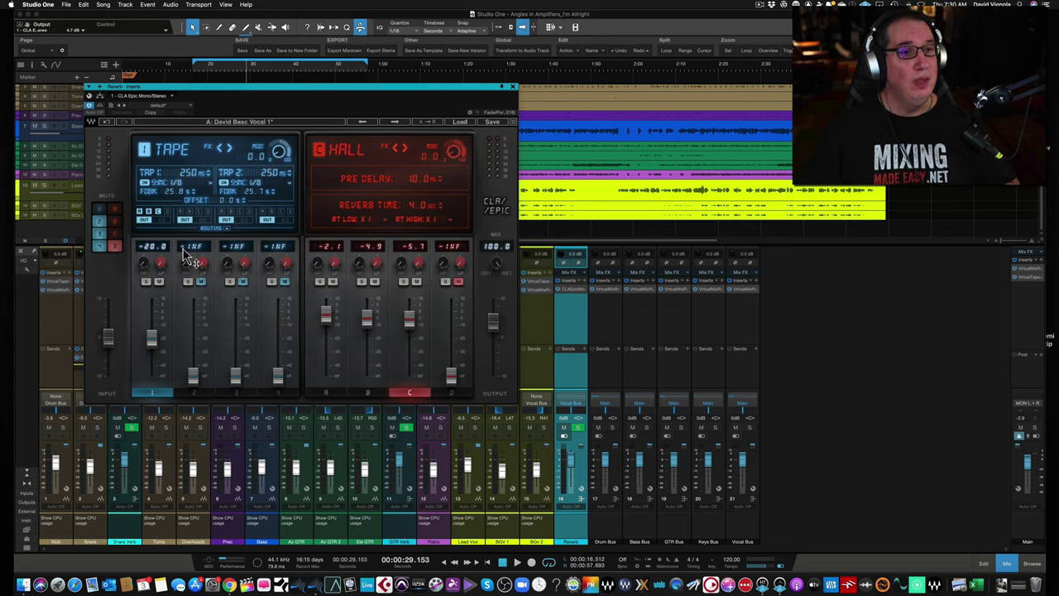
# Move the CLA Epic plug-in window slightly lower over the arrangement and mixer.
pyautogui.moveTo(211, 86); pyautogui.dragTo(216, 96)
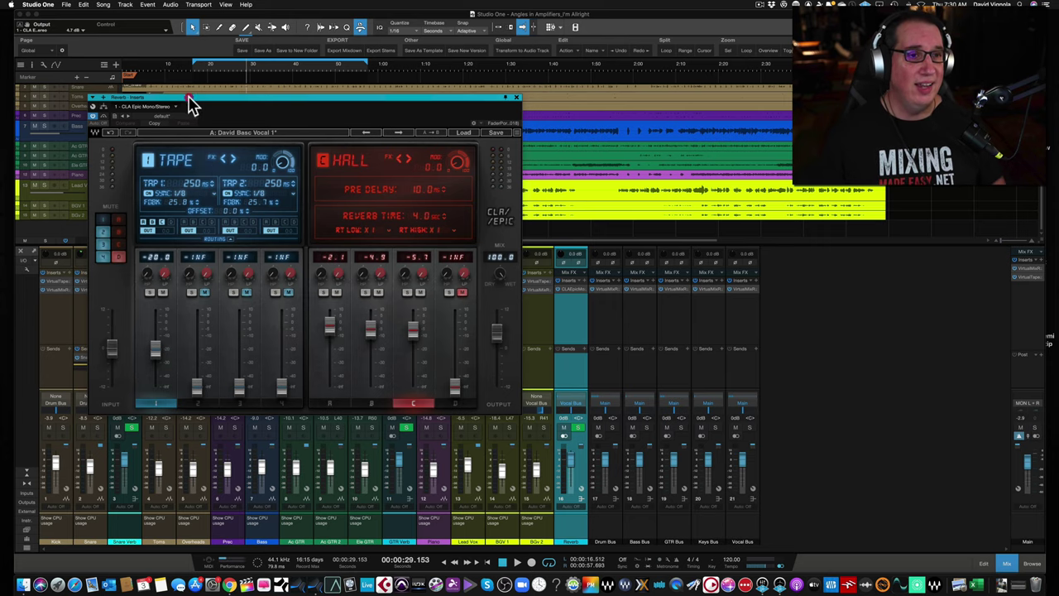
pyautogui.moveTo(189, 104); pyautogui.dragTo(211, 124)
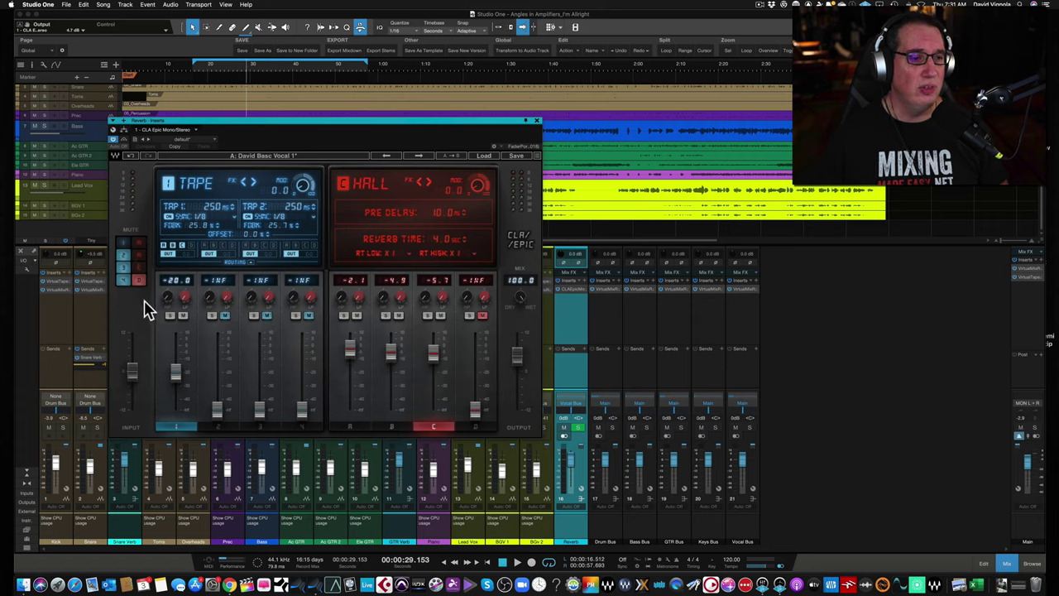
pyautogui.moveTo(132, 376); pyautogui.dragTo(137, 383)
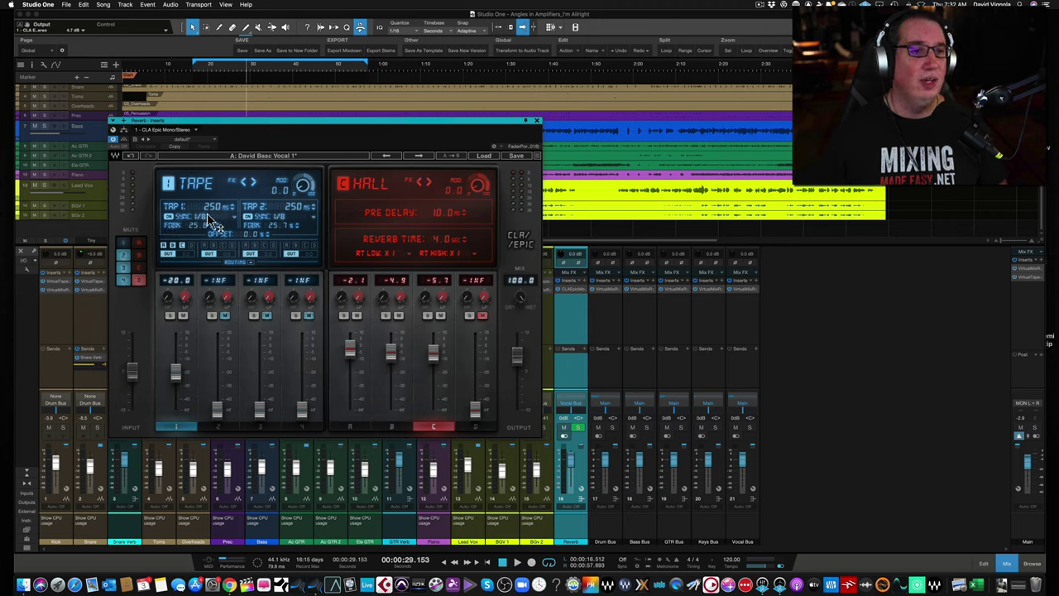
# Try the 1/8 Dotted, 1/8 Triplet and 1/16 Dotted sync values on the Tape delay's Tap 1, and return it to 1/8.
pyautogui.moveTo(207, 223); pyautogui.dragTo(212, 222)
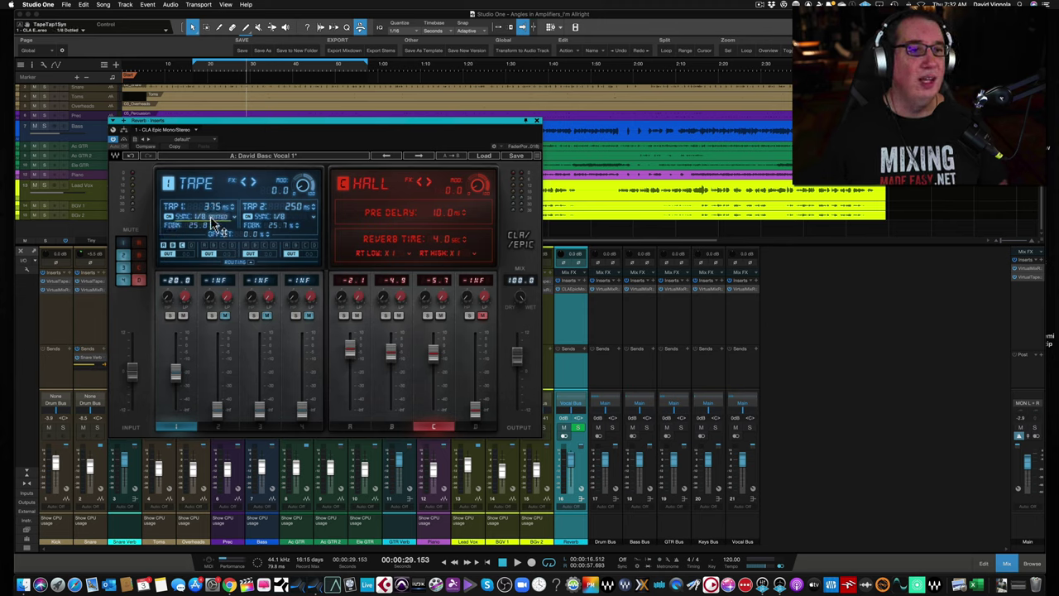
pyautogui.click(217, 229)
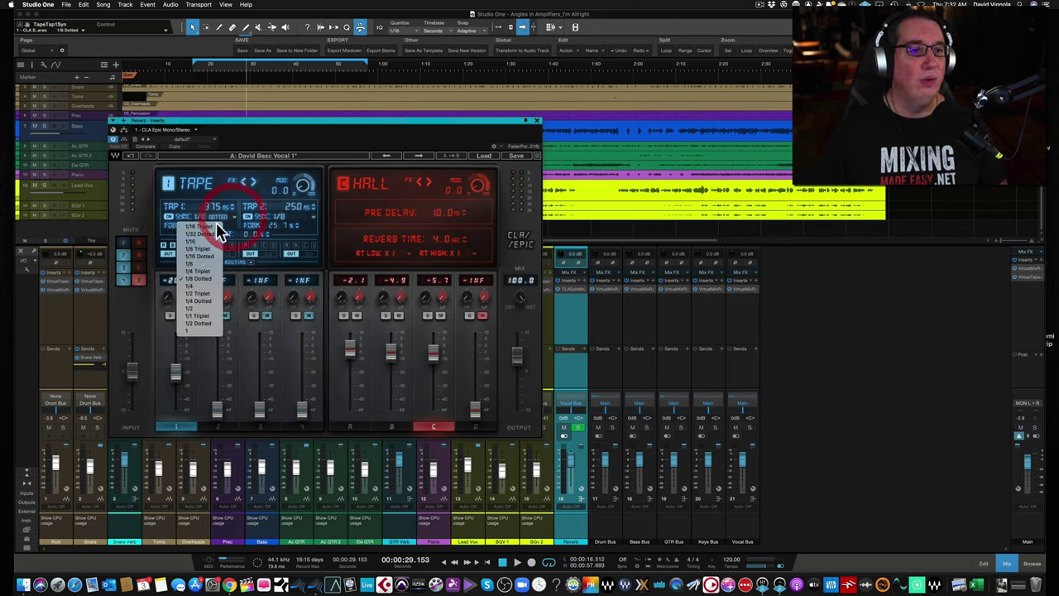
pyautogui.click(193, 262)
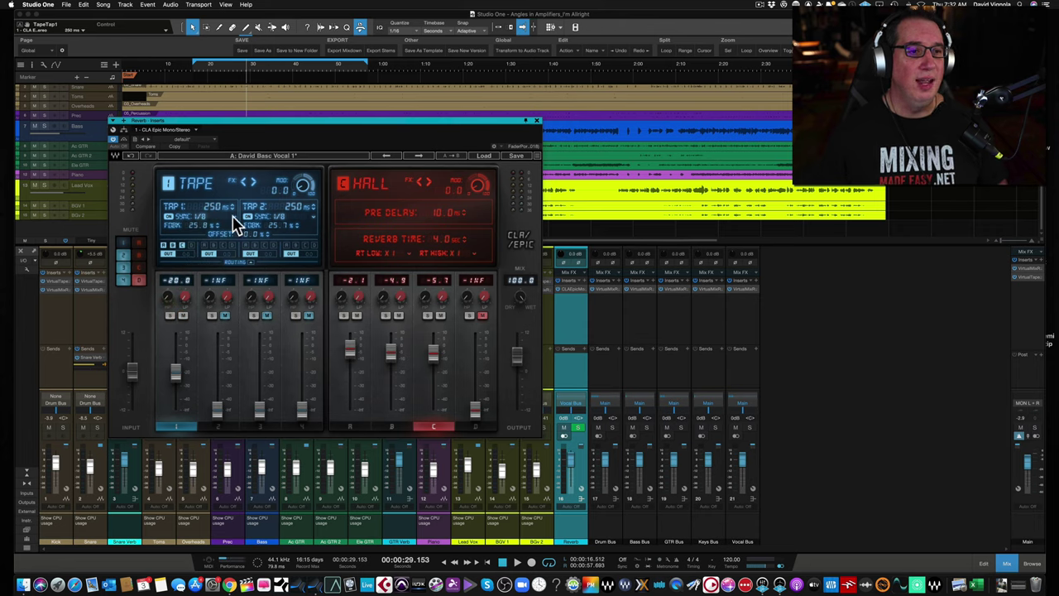
pyautogui.click(213, 217)
pyautogui.click(203, 248)
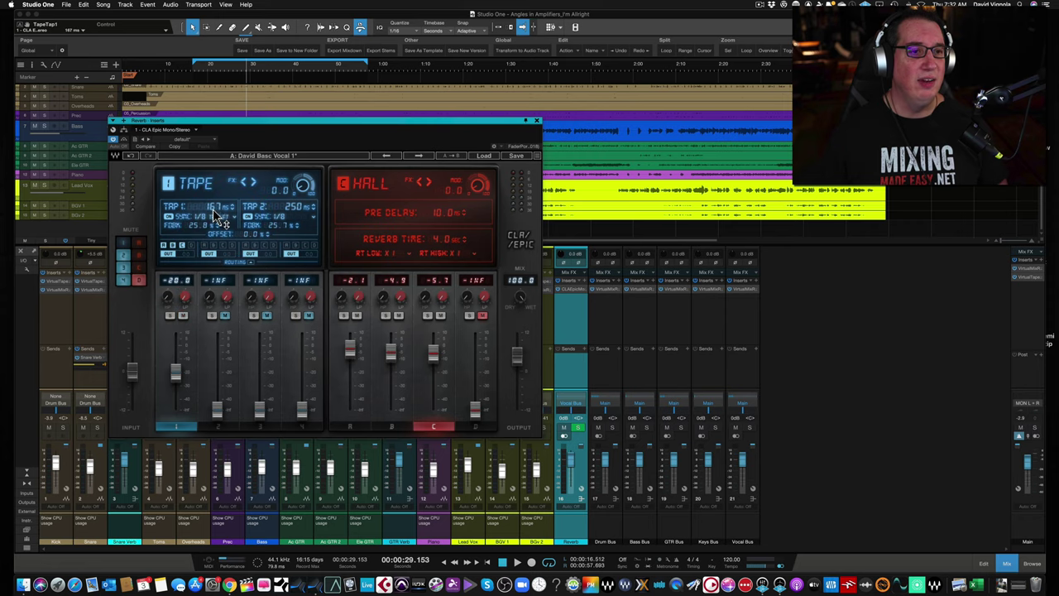
pyautogui.scroll(1, 231, 222)
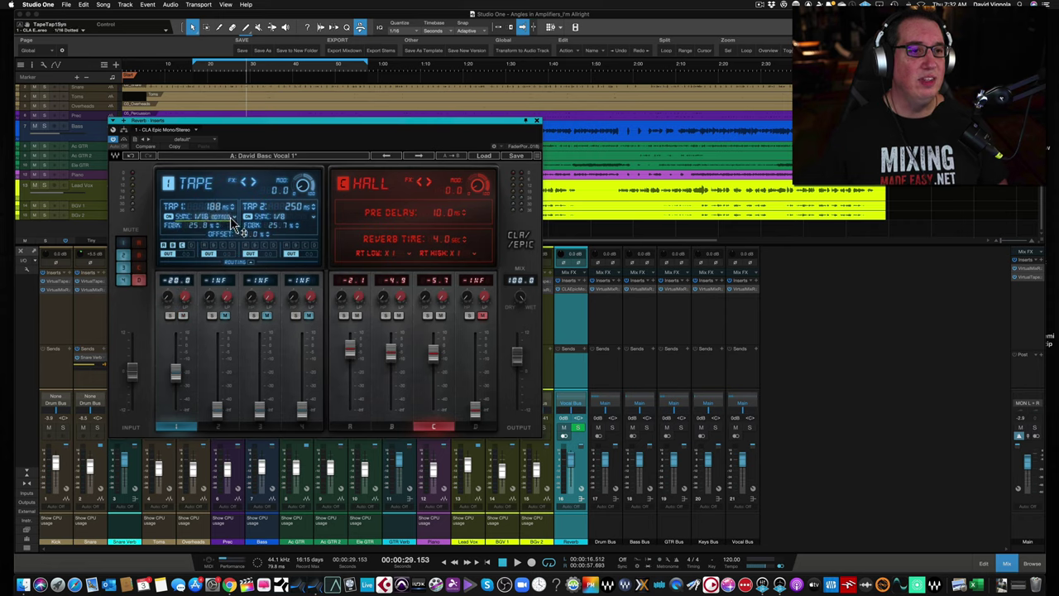
pyautogui.click(233, 221)
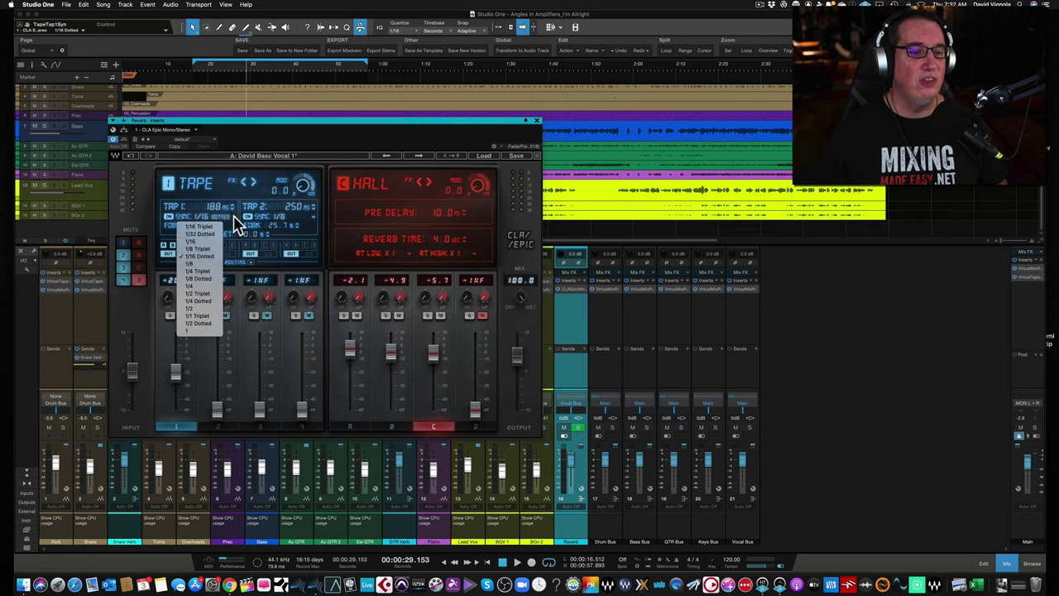
pyautogui.click(202, 263)
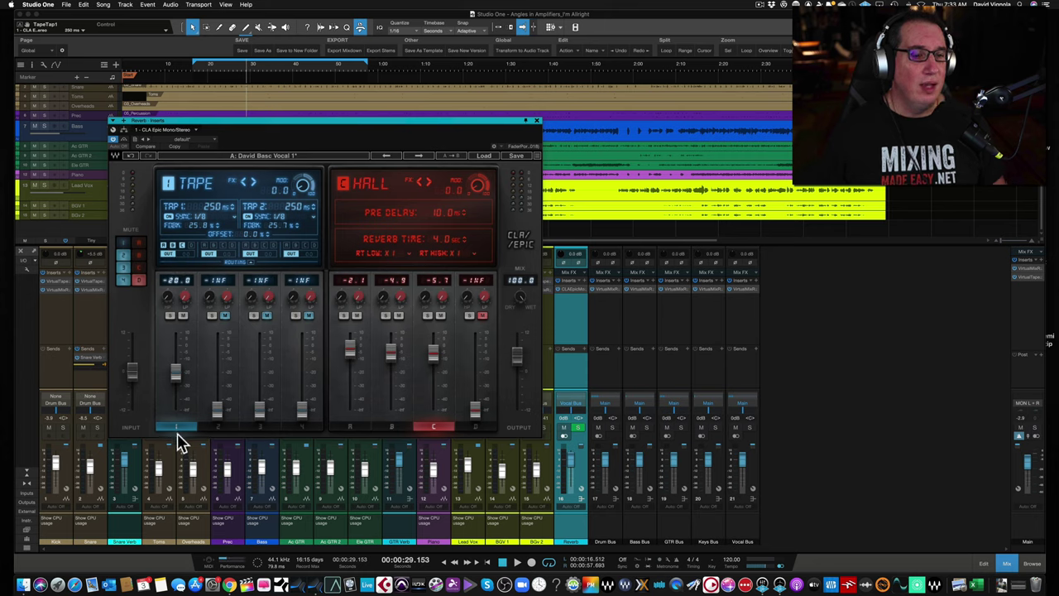
# Switch the Tape delay's routing to reverbs A, B and C off and back on.
pyautogui.click(181, 245)
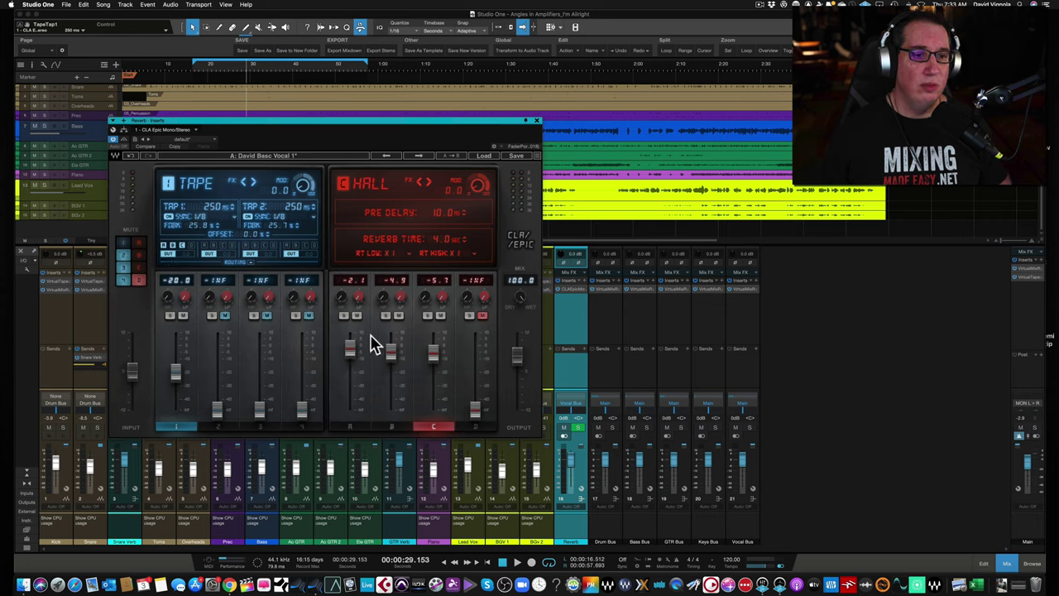
pyautogui.click(168, 246)
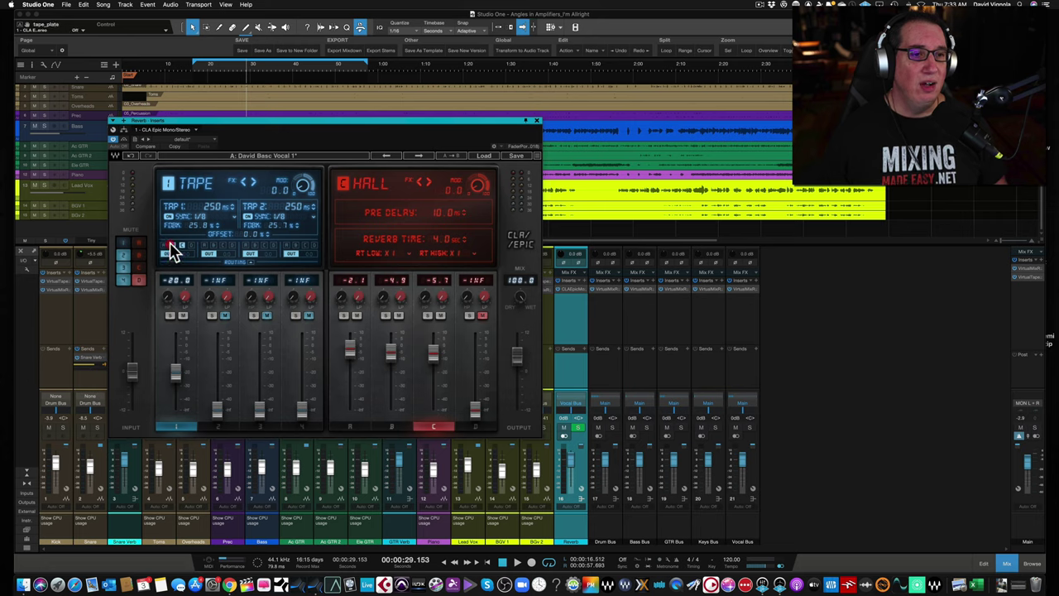
pyautogui.click(175, 248)
pyautogui.click(176, 249)
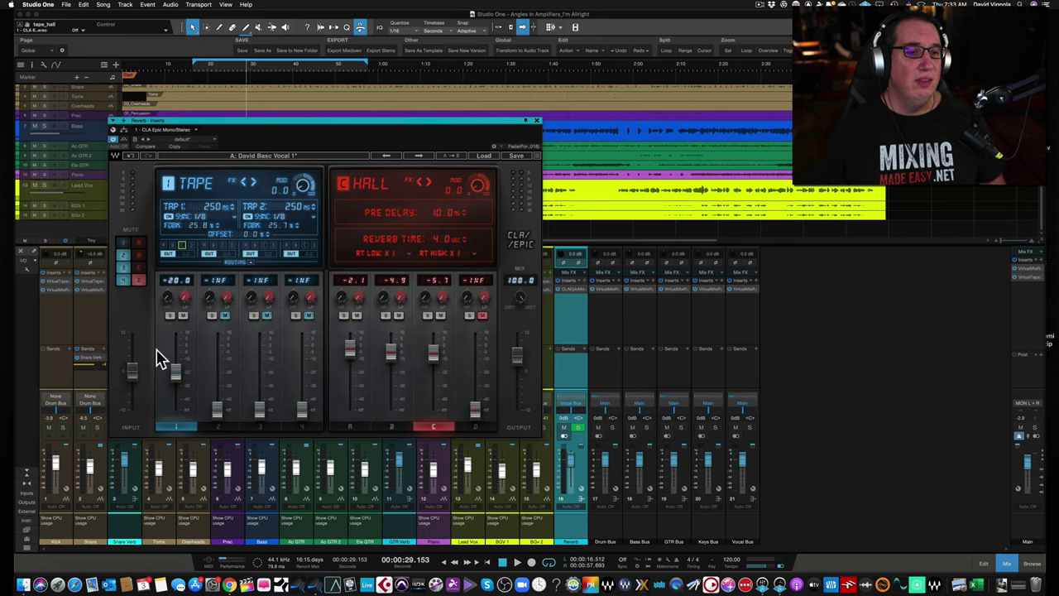
pyautogui.click(182, 246)
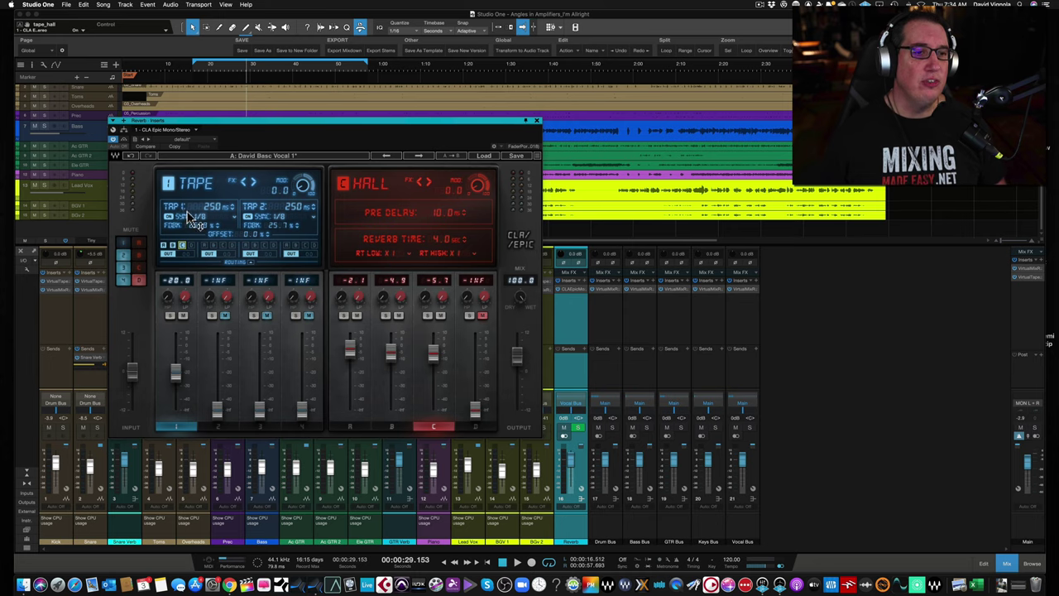
# Go through the settings of the Throw, Slap and Crowd delays, ending on Throw.
pyautogui.click(218, 428)
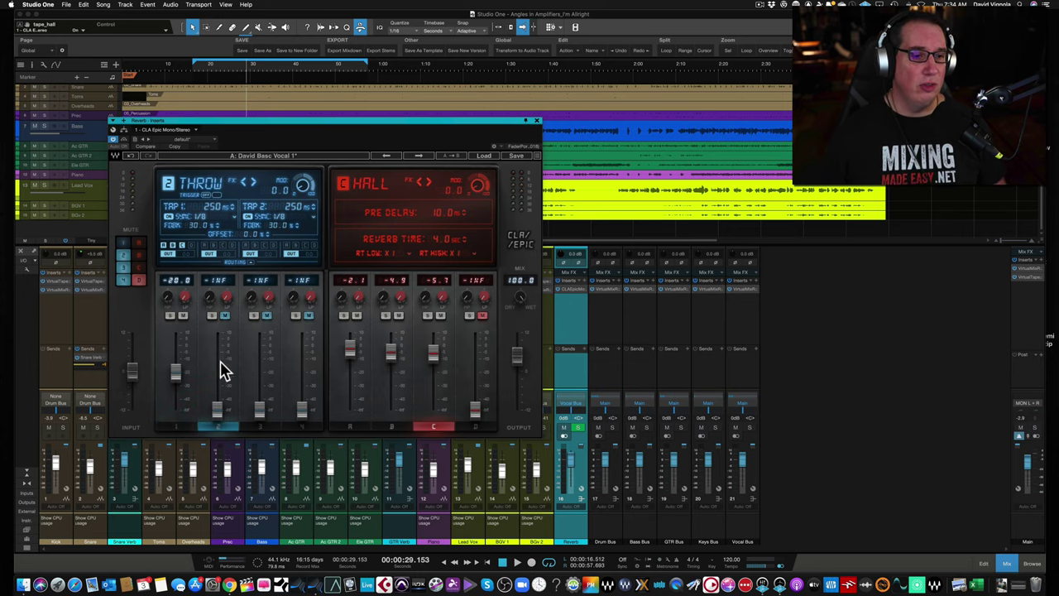
pyautogui.click(259, 427)
pyautogui.click(302, 427)
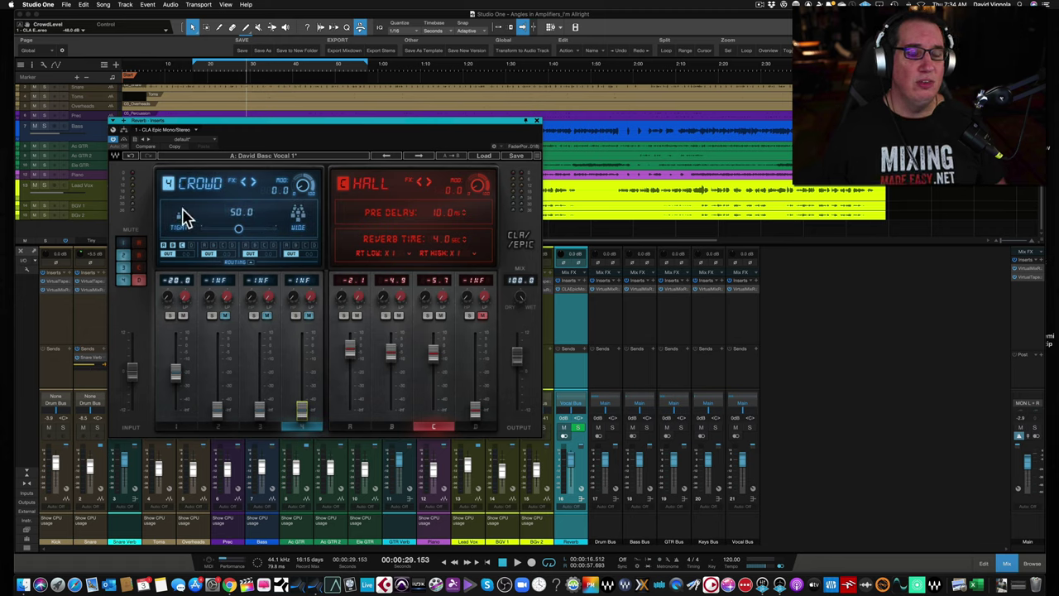
pyautogui.click(260, 428)
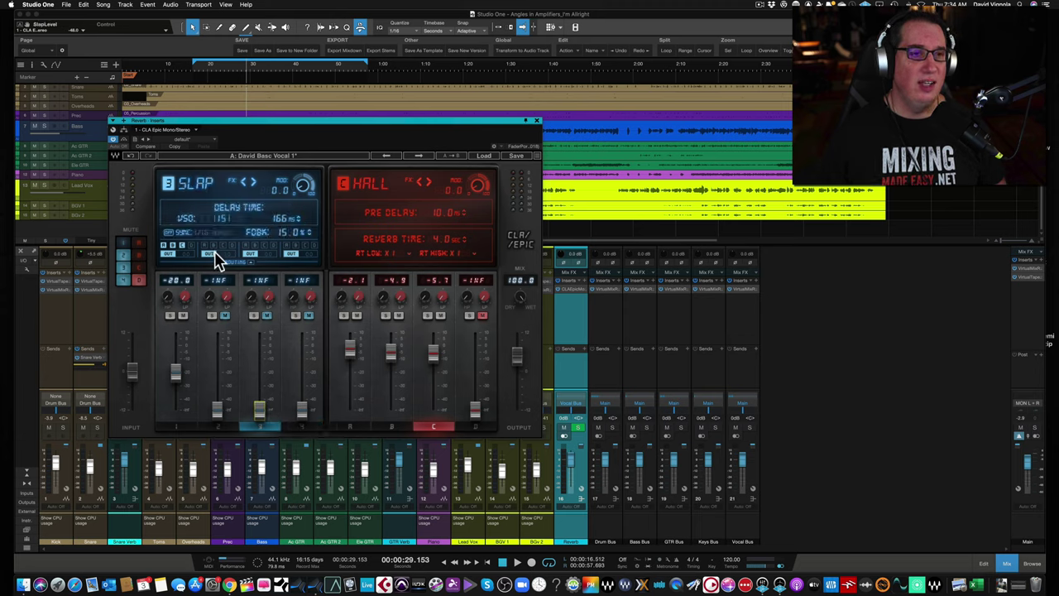
pyautogui.click(300, 429)
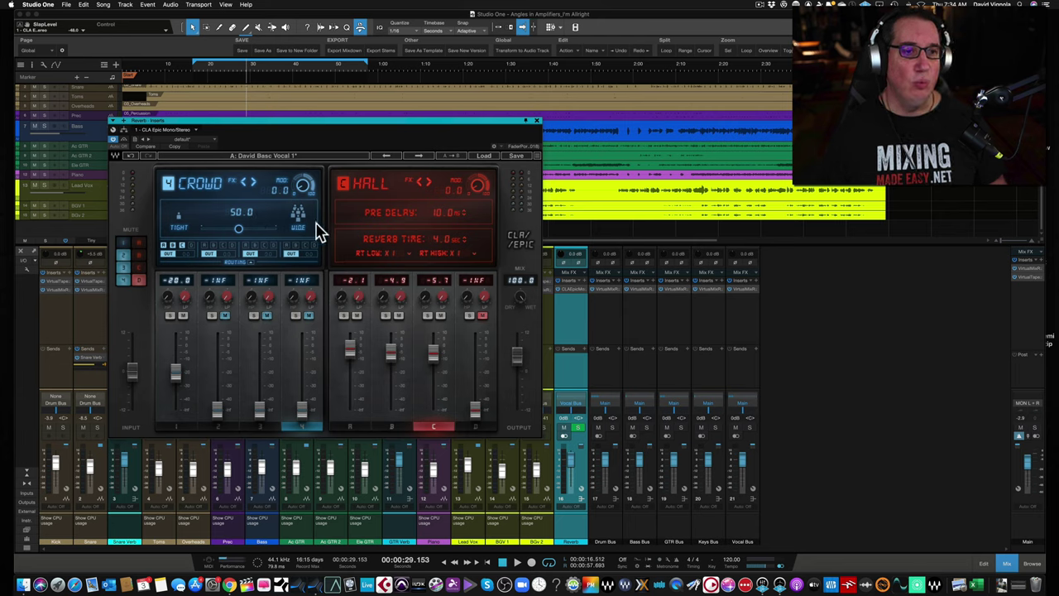
pyautogui.click(217, 428)
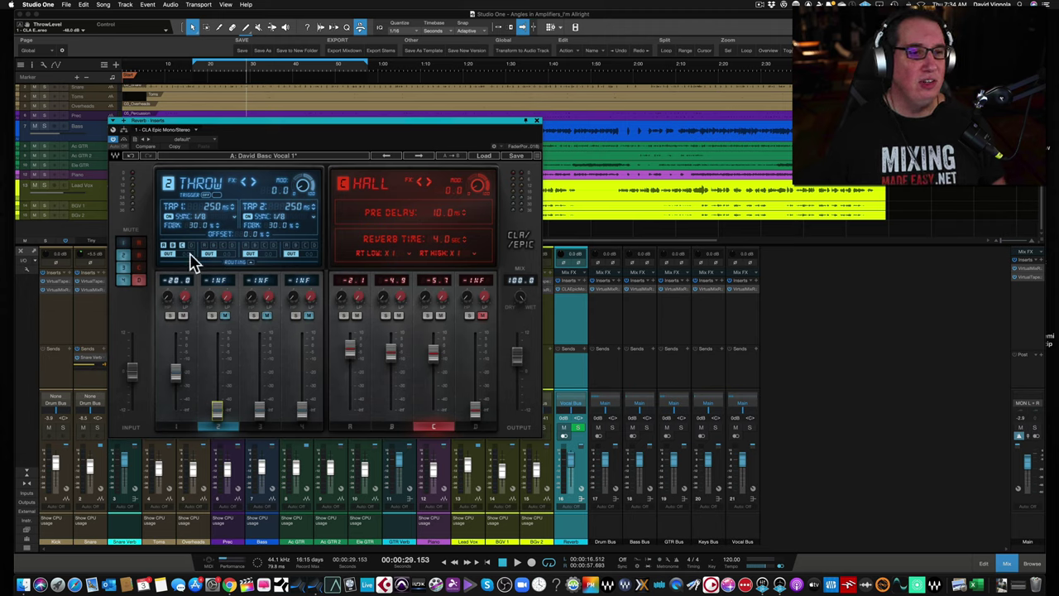
# Try different Tape send levels to the plate, room and hall reverbs in the routing view, returning them to about 0 dB, and close it.
pyautogui.click(236, 263)
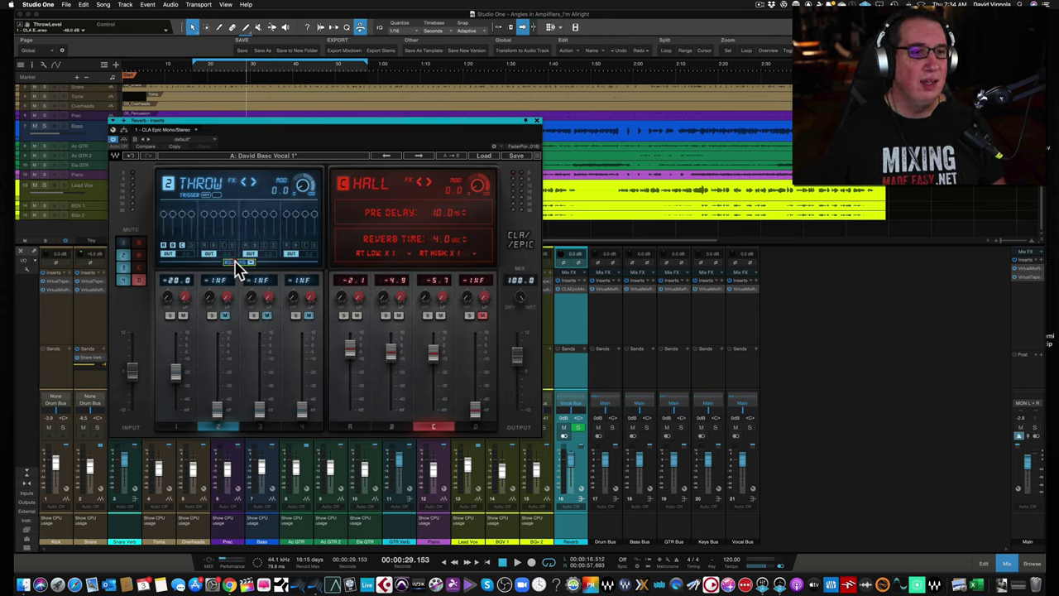
pyautogui.click(164, 215)
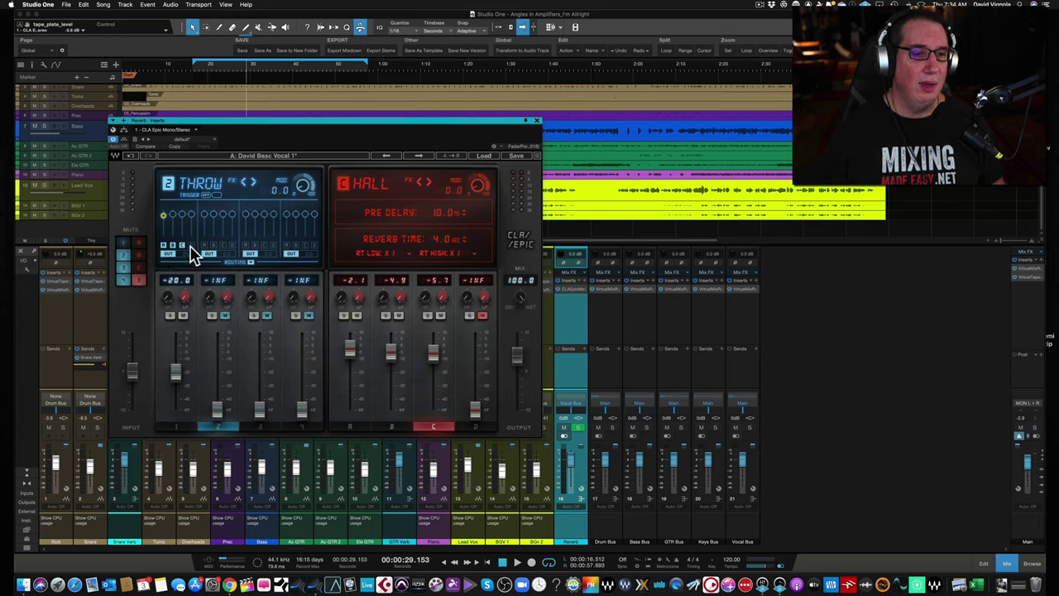
pyautogui.click(164, 216)
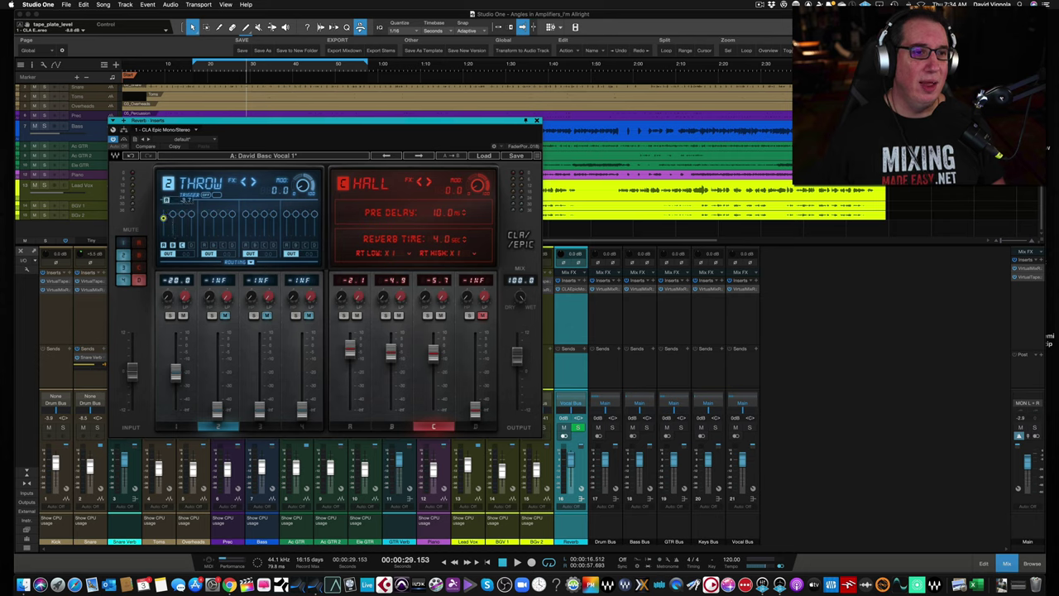
pyautogui.click(171, 217)
pyautogui.click(181, 216)
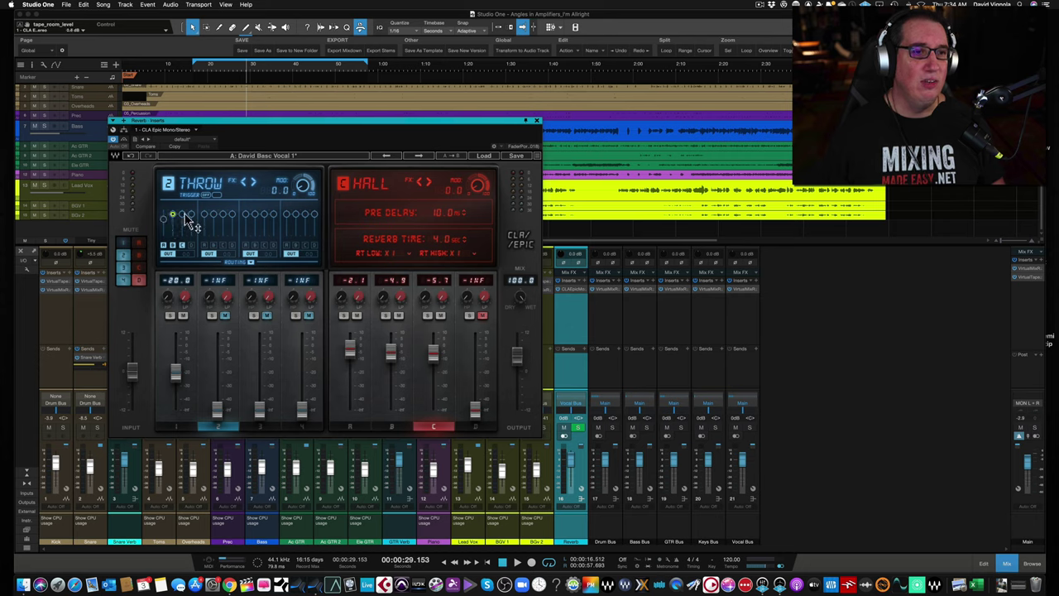
pyautogui.click(163, 217)
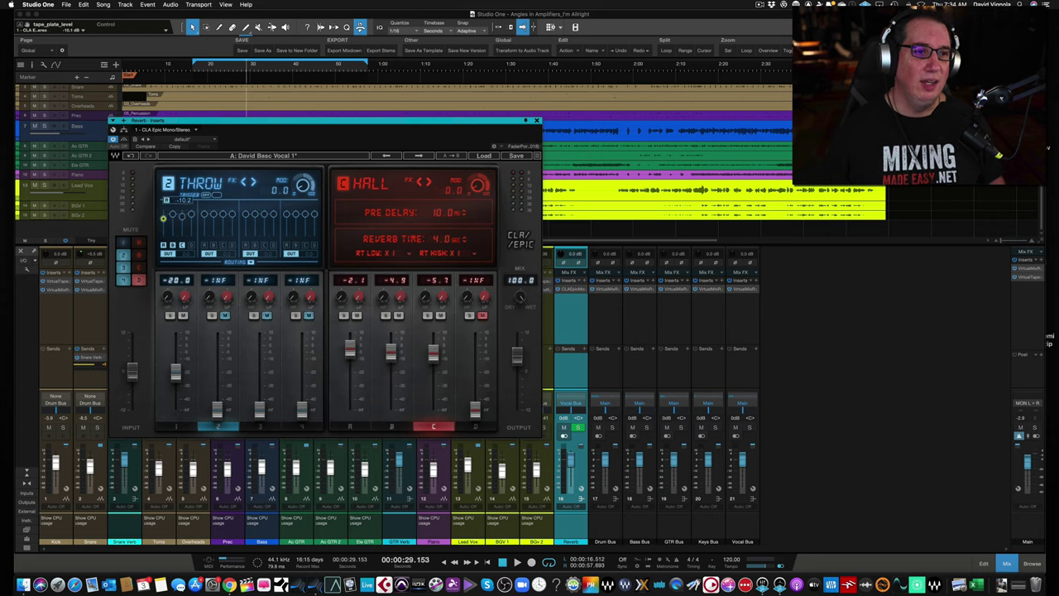
pyautogui.click(171, 213)
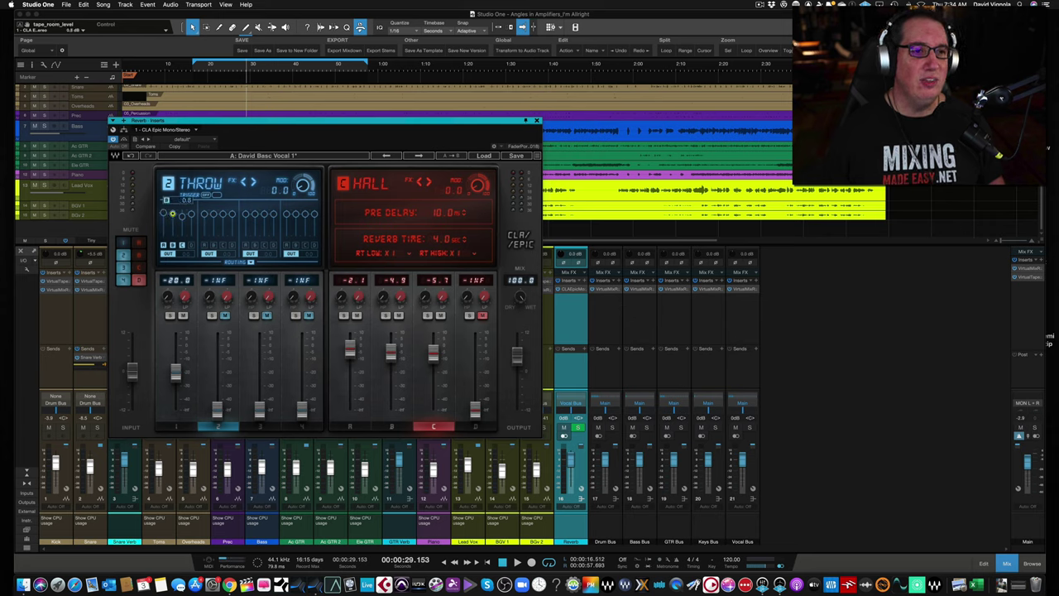
pyautogui.click(182, 217)
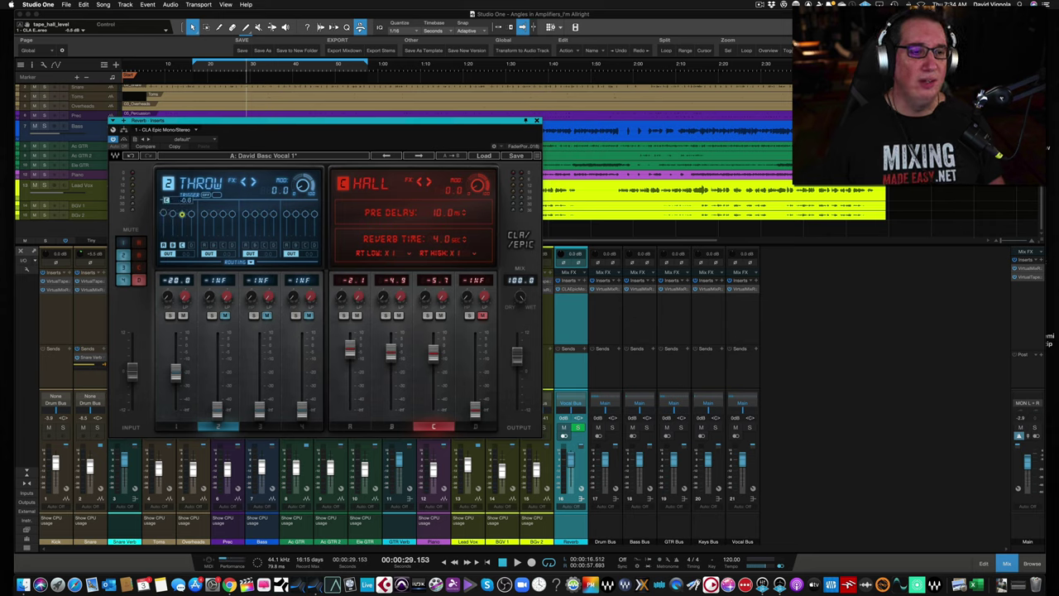
pyautogui.click(234, 262)
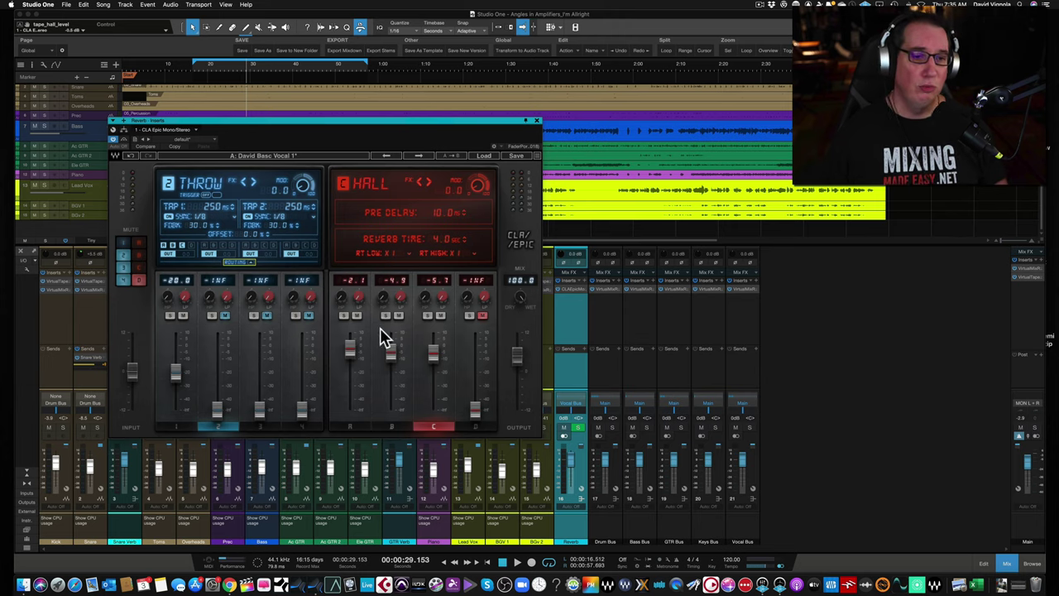
# Go through the settings of the Plate, Room, Hall and Space reverbs, ending on Plate.
pyautogui.click(350, 427)
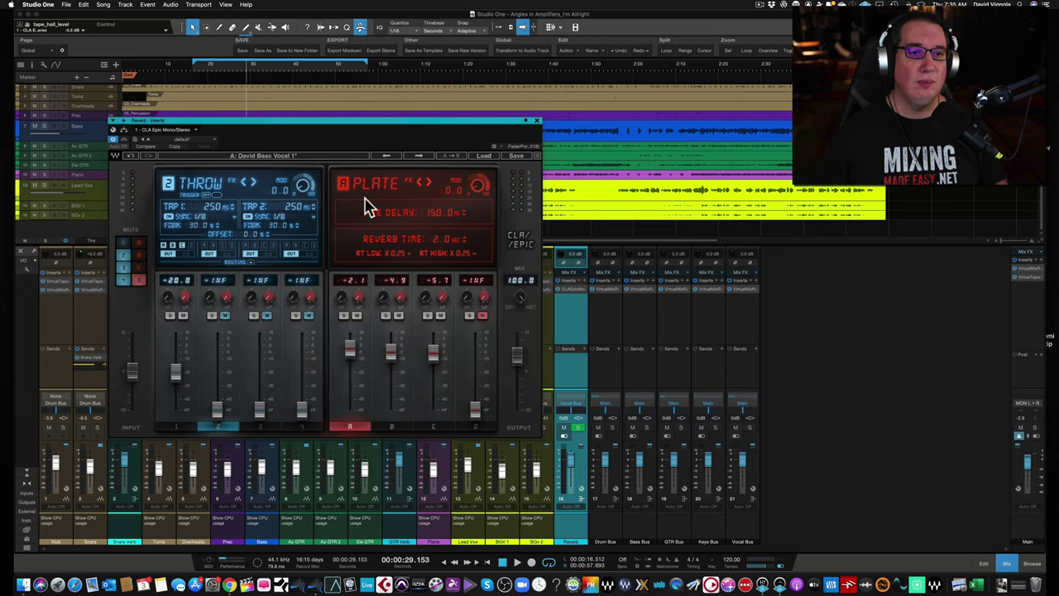
pyautogui.click(391, 427)
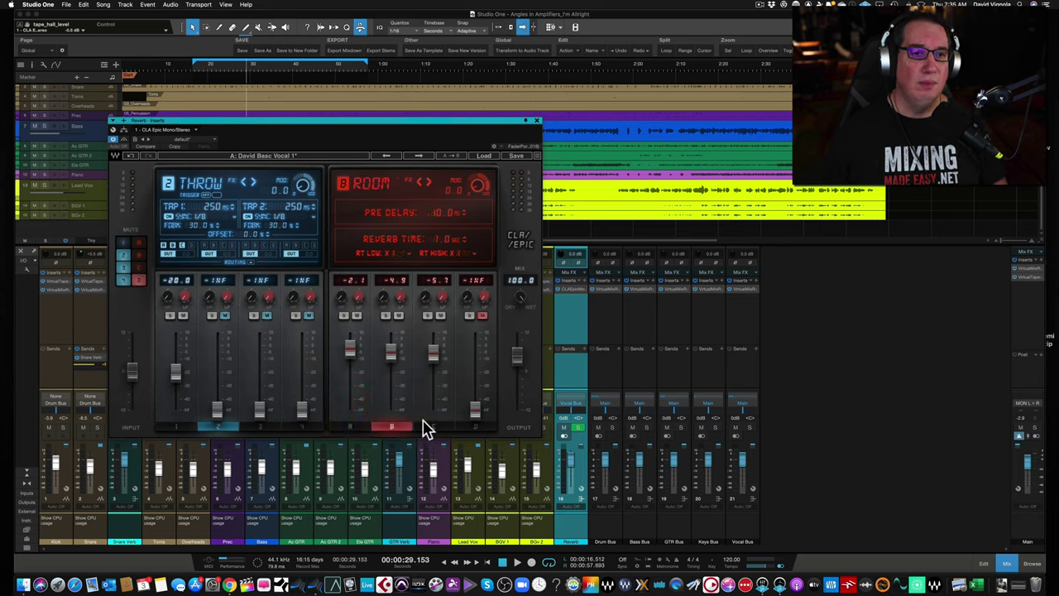
pyautogui.click(433, 427)
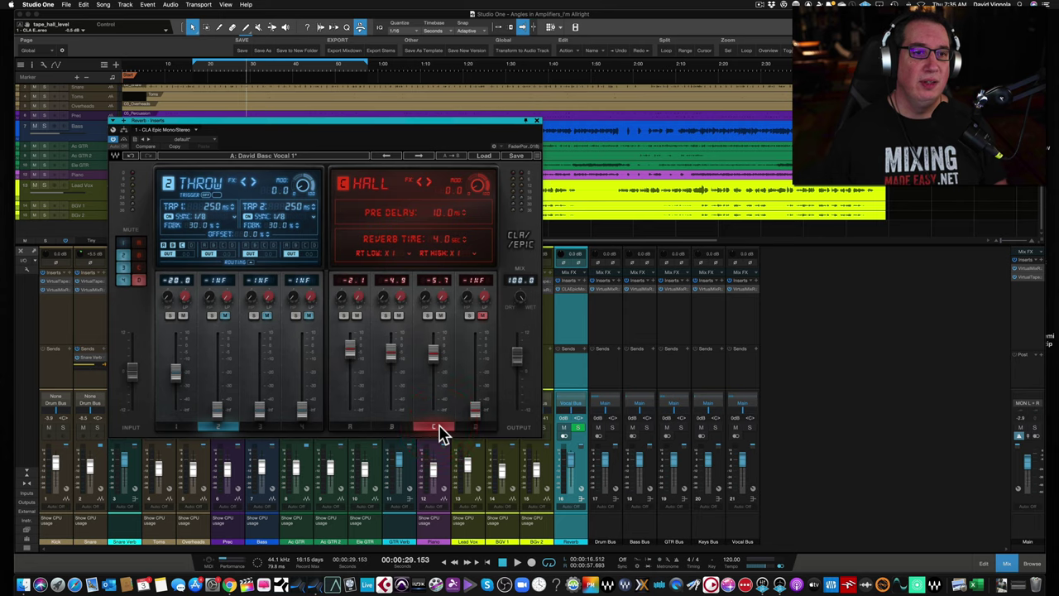
pyautogui.click(474, 428)
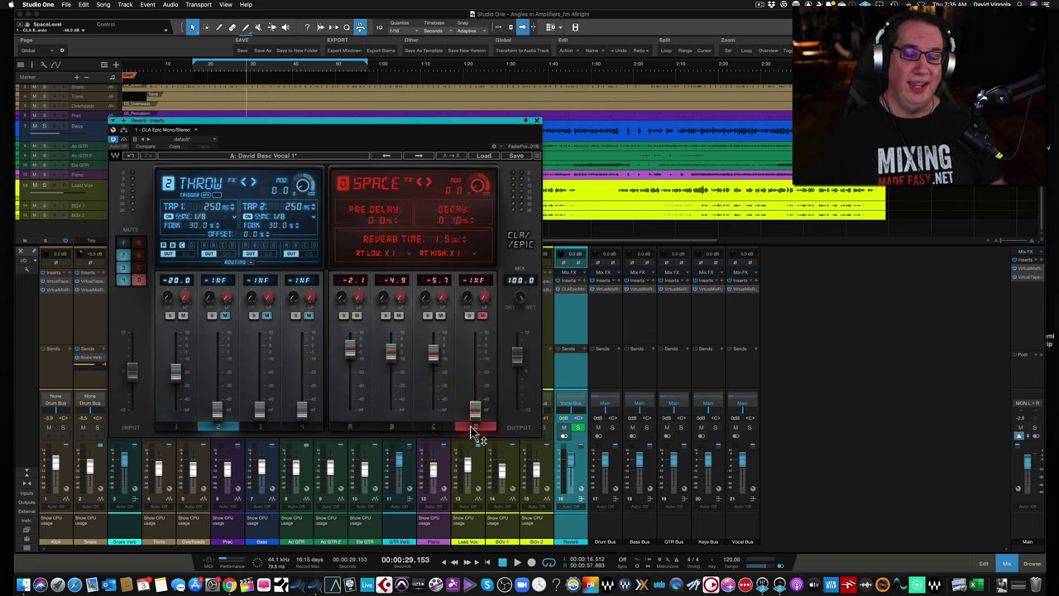
pyautogui.click(350, 427)
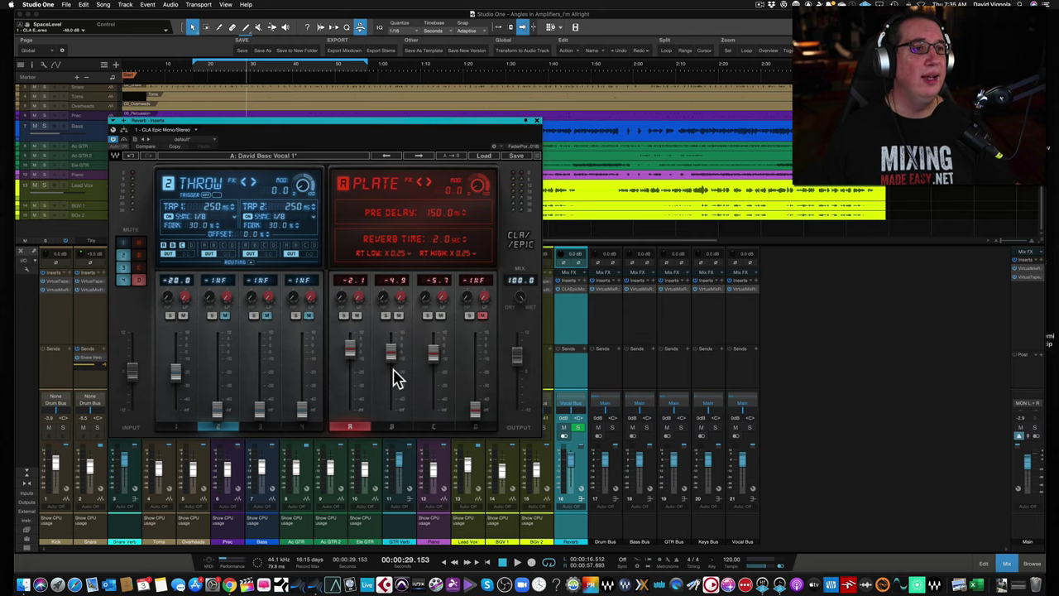
pyautogui.click(274, 118)
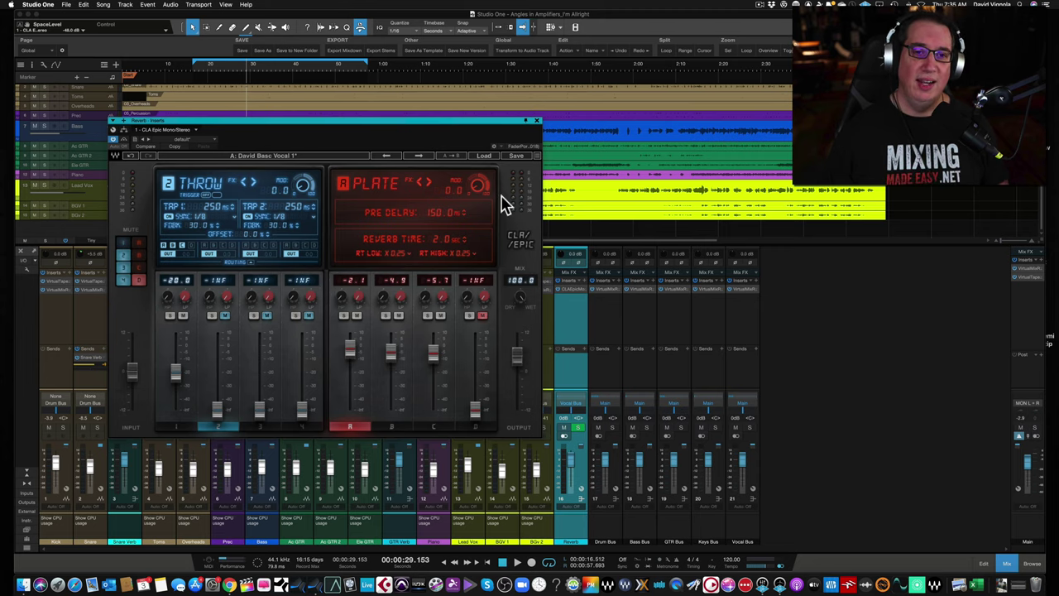
# Try lowering the plug-in's dry/wet mix to about 55, and reset it to 100.
pyautogui.click(520, 297)
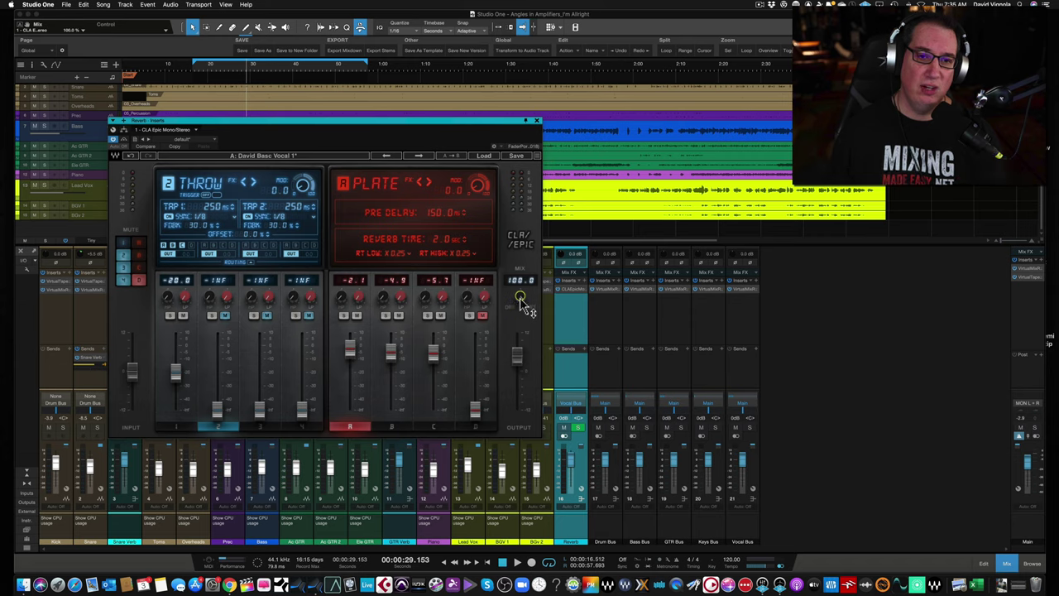
pyautogui.moveTo(523, 302); pyautogui.dragTo(523, 332)
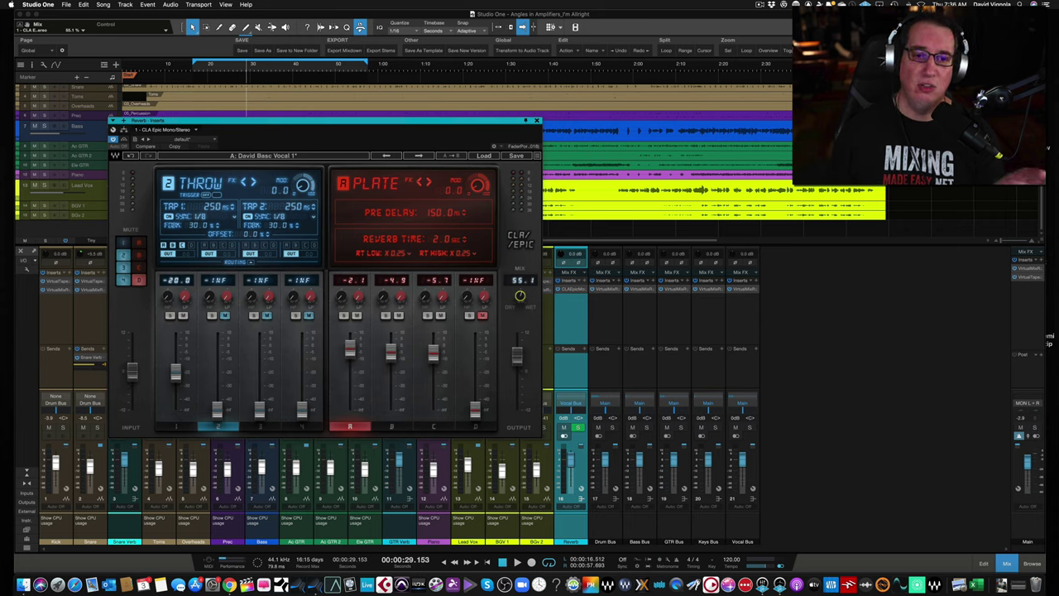
pyautogui.keyDown('alt'); pyautogui.click(520, 295); pyautogui.keyUp('alt')
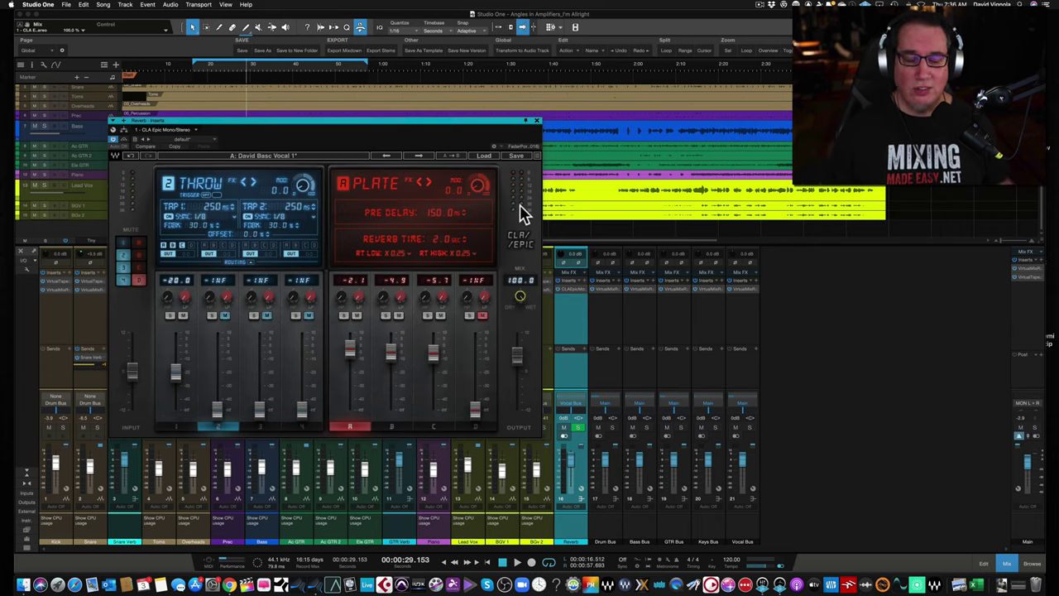
# Try the 100% and 150% GUI sizes for the plug-in window, returning to 125% after each.
pyautogui.moveTo(415, 121); pyautogui.dragTo(406, 112)
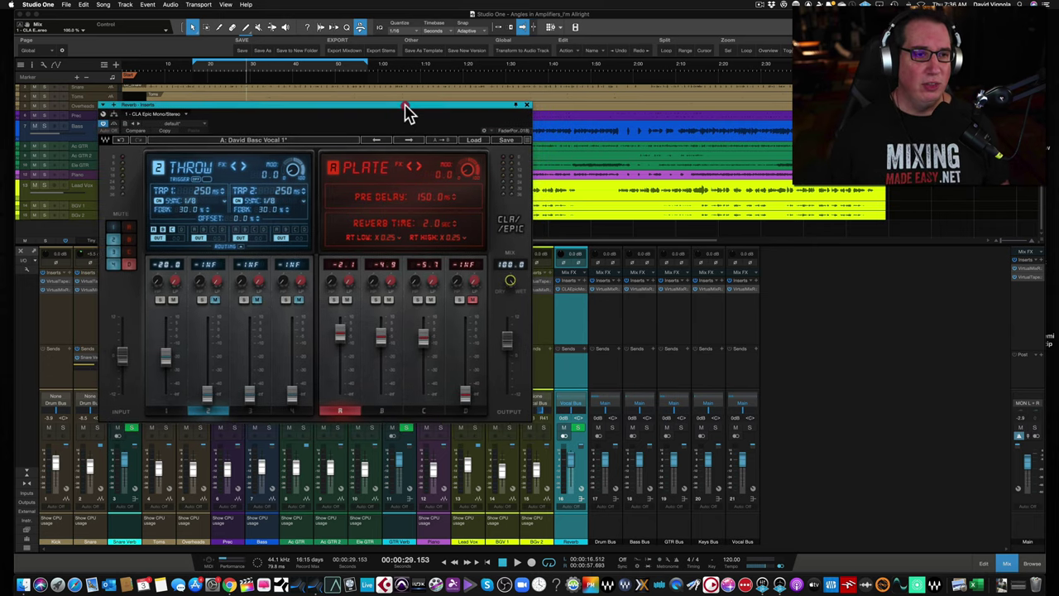
pyautogui.click(527, 140)
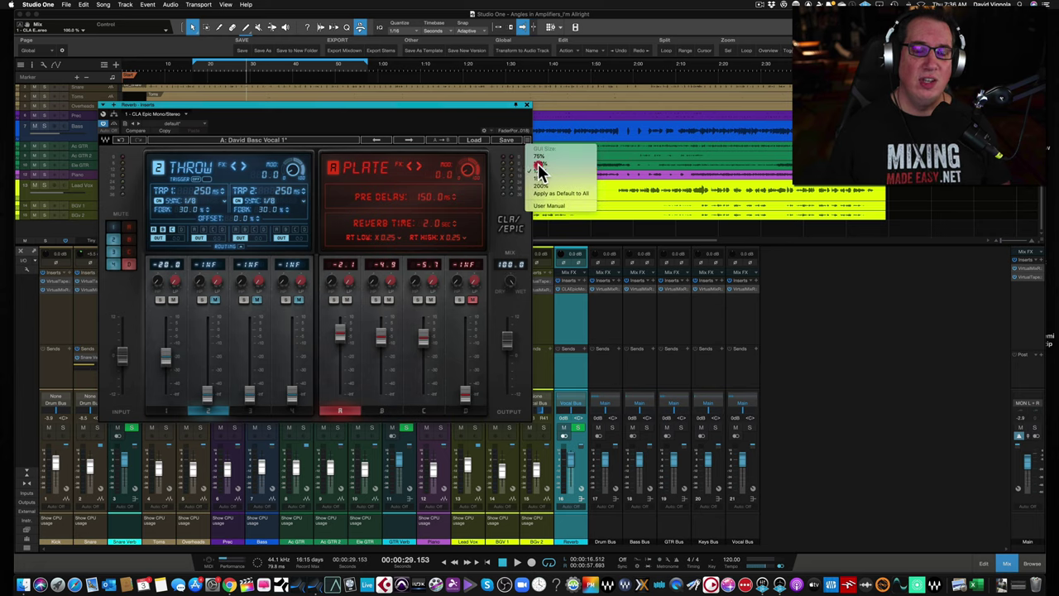
pyautogui.click(538, 161)
pyautogui.click(442, 137)
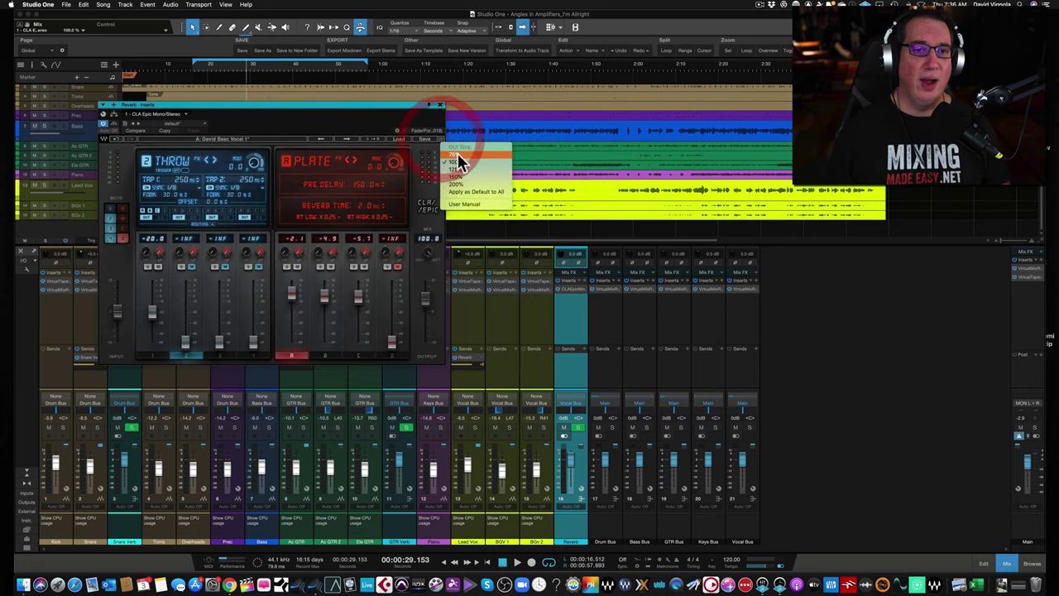
pyautogui.click(457, 171)
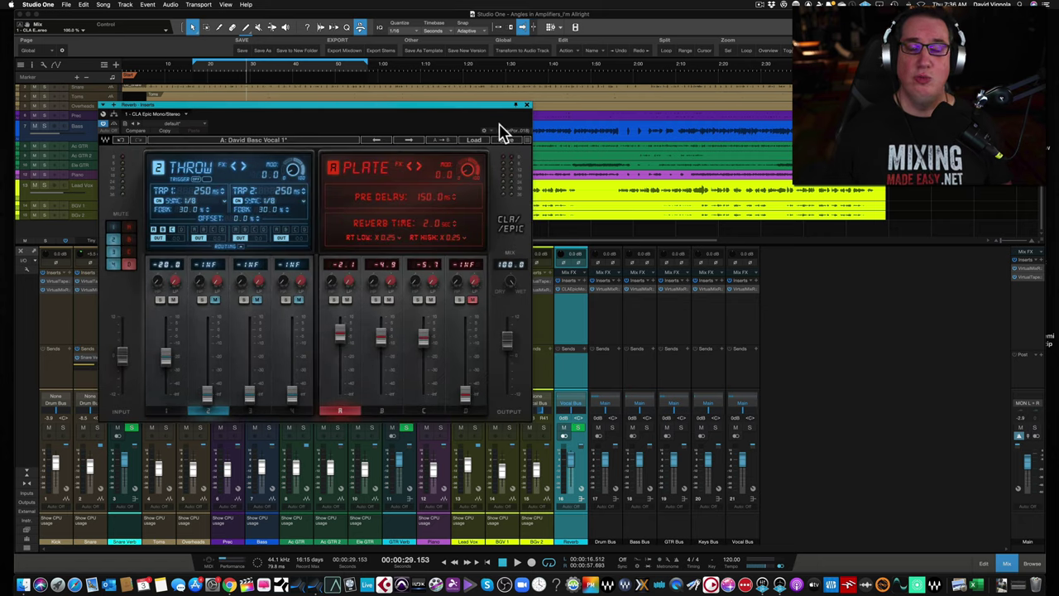
pyautogui.moveTo(373, 106); pyautogui.dragTo(372, 100)
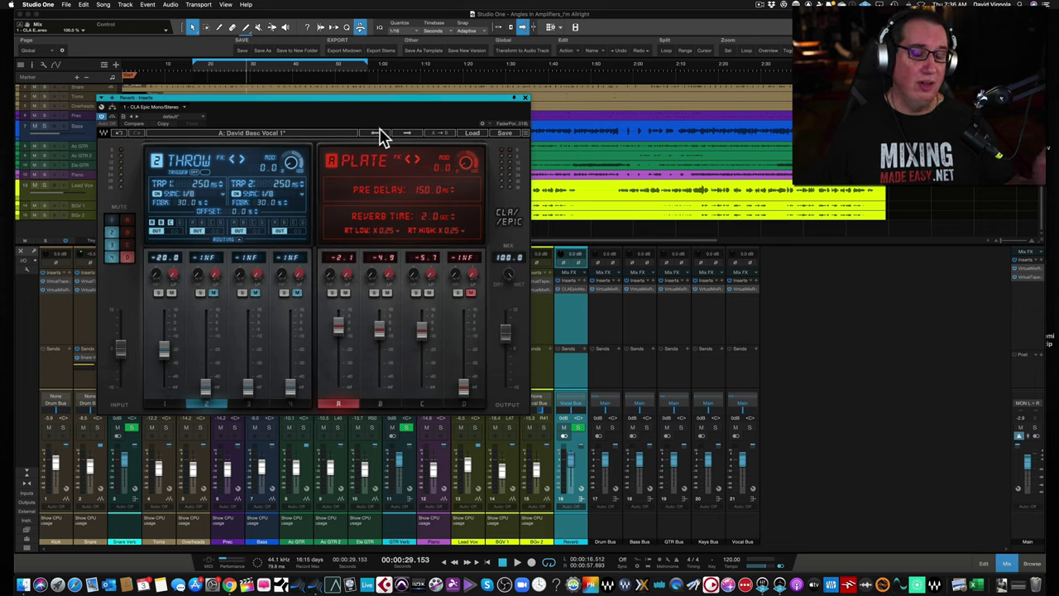
pyautogui.click(526, 132)
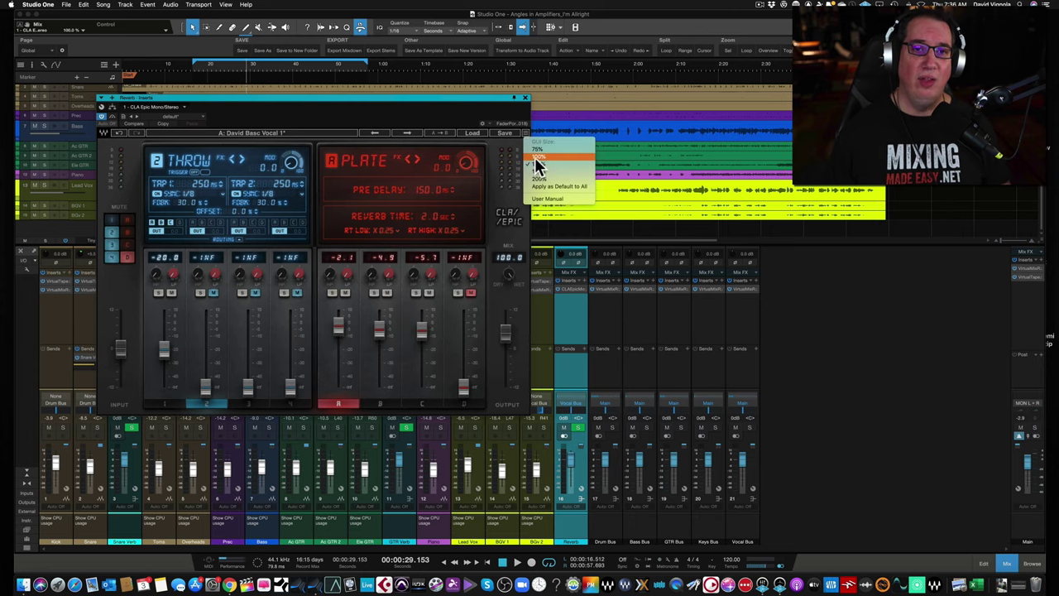
pyautogui.click(535, 169)
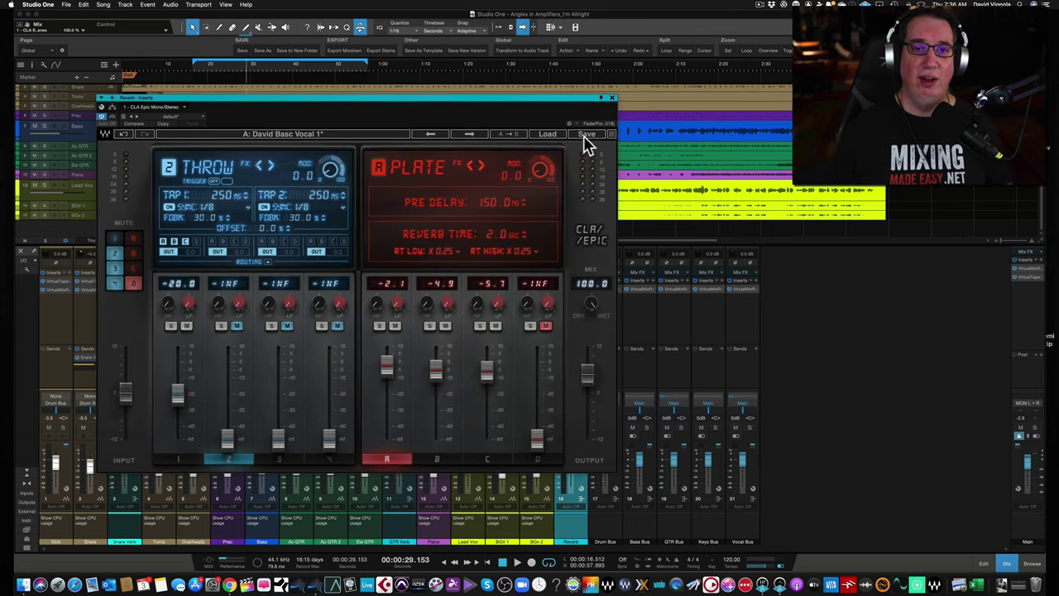
pyautogui.click(610, 133)
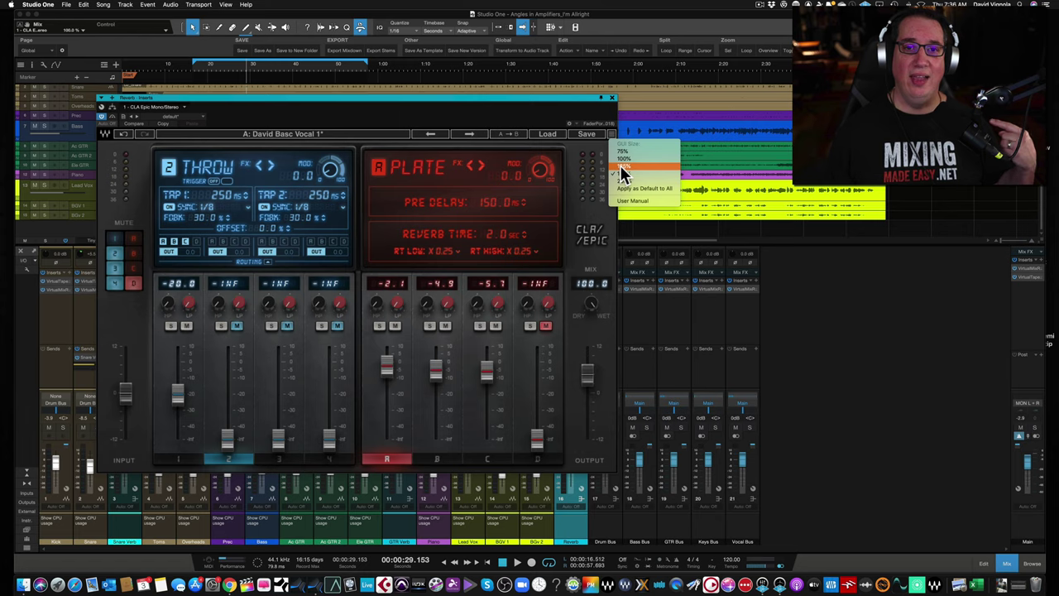
pyautogui.click(619, 165)
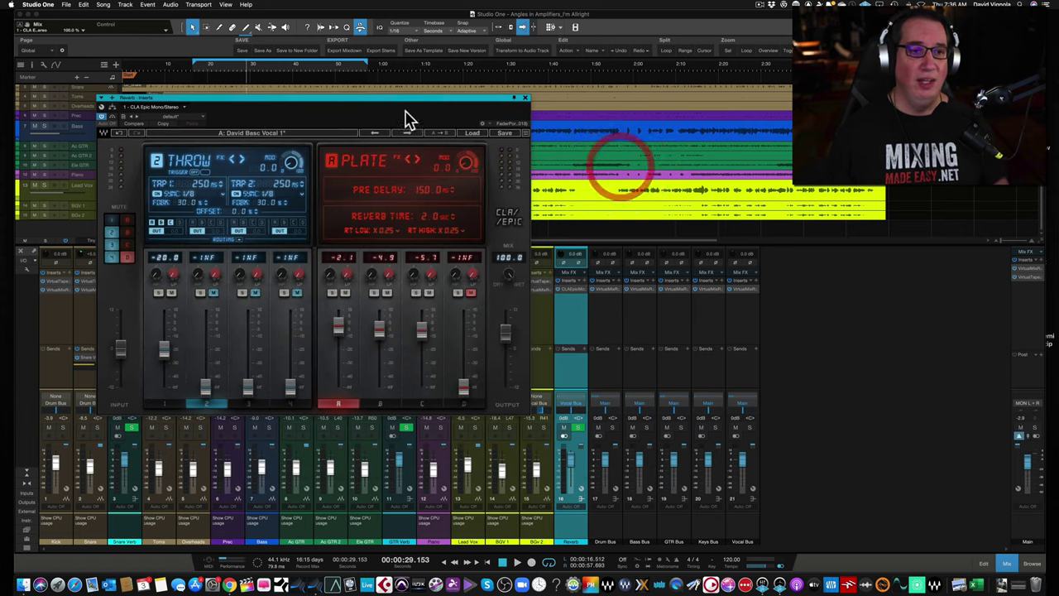
pyautogui.click(311, 103)
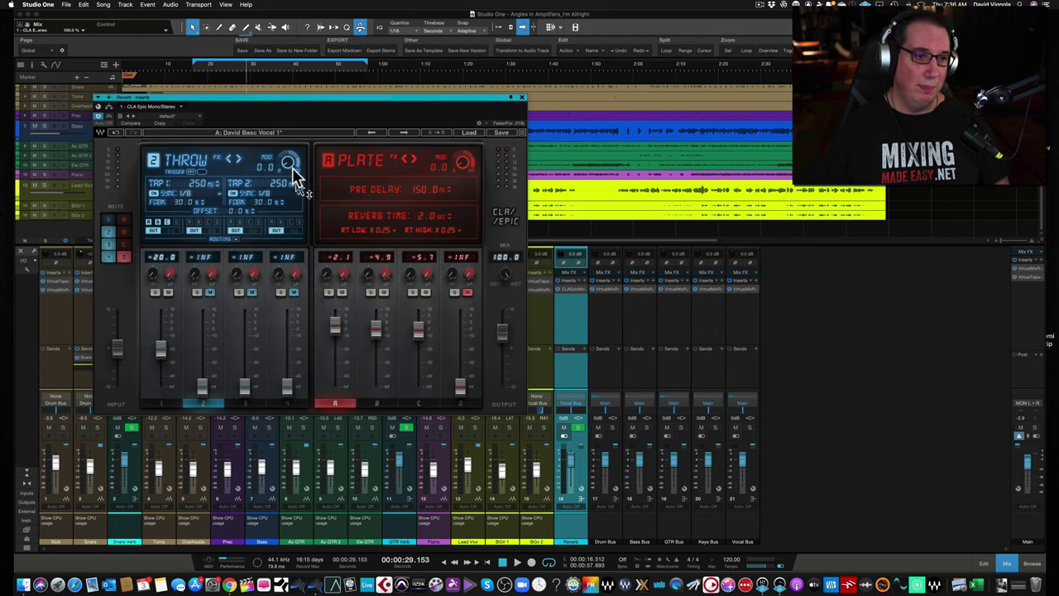
pyautogui.moveTo(262, 103); pyautogui.dragTo(268, 100)
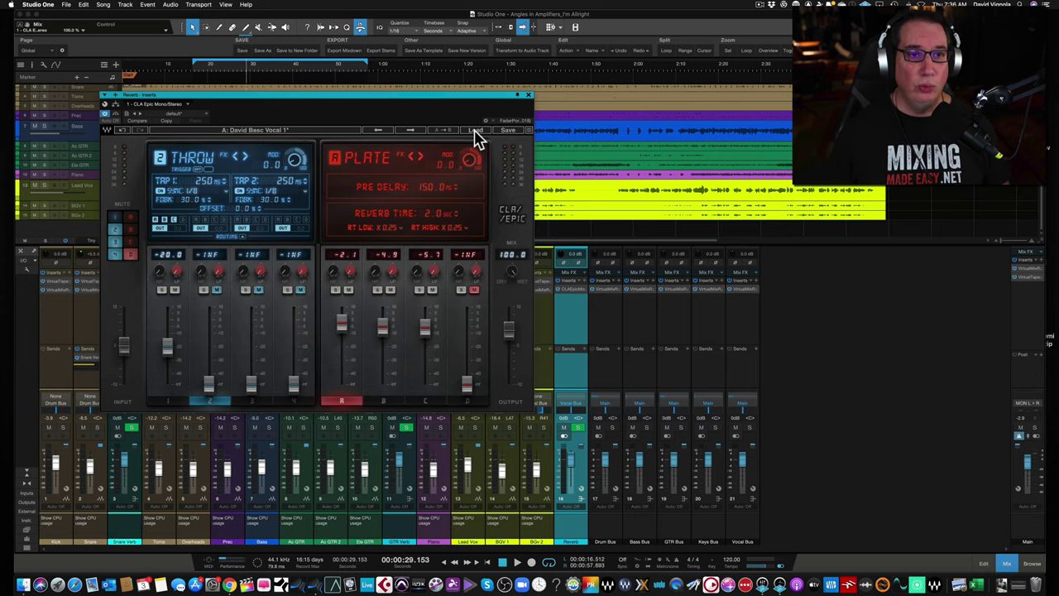
pyautogui.click(439, 102)
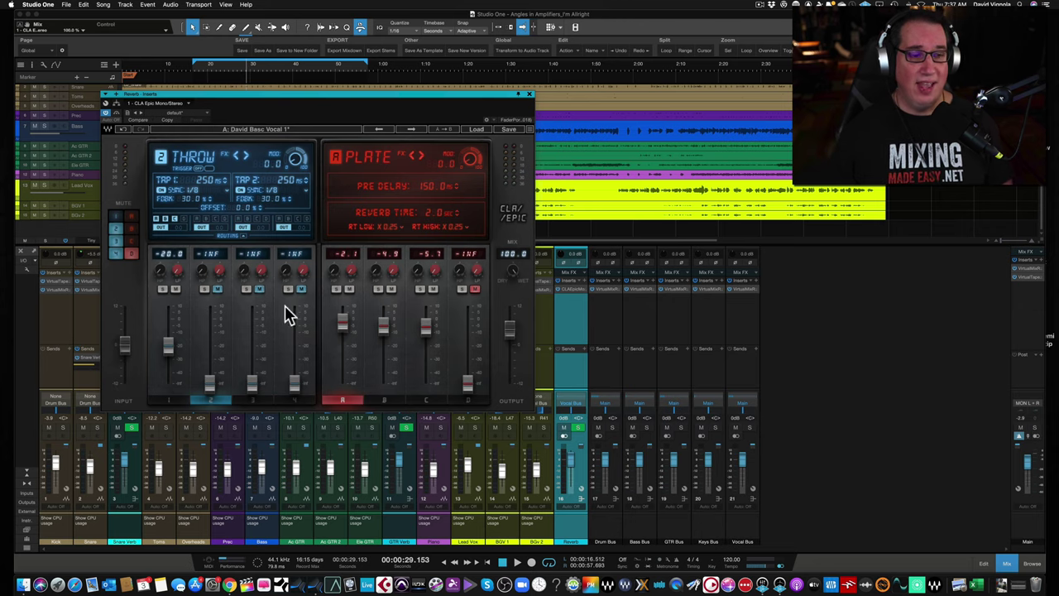
# Show the Tape delay's settings and go through the Plate, Room and Hall reverbs, ending on Hall.
pyautogui.click(170, 402)
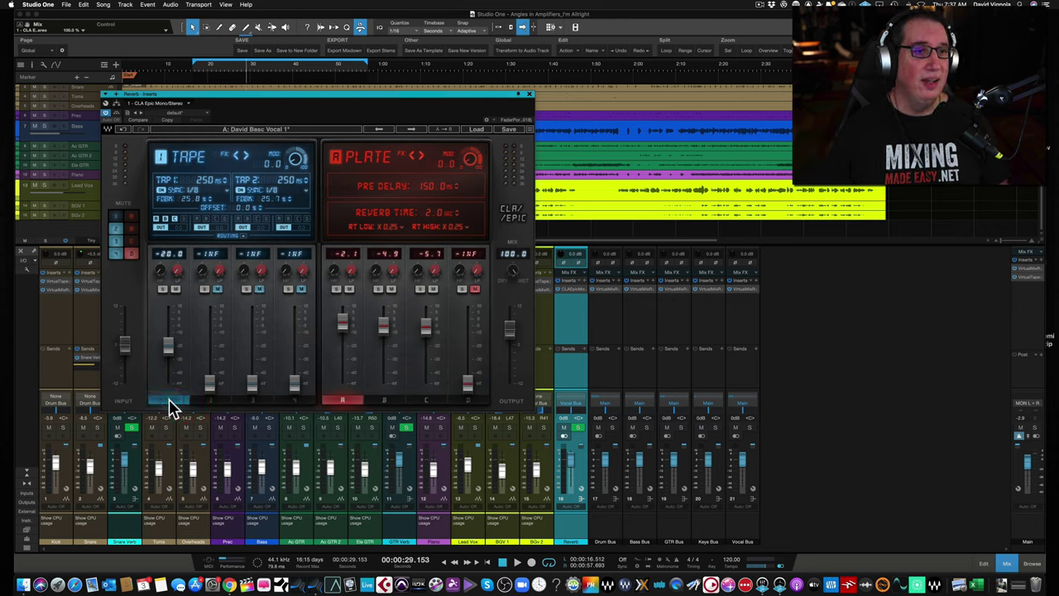
pyautogui.click(339, 402)
pyautogui.click(384, 402)
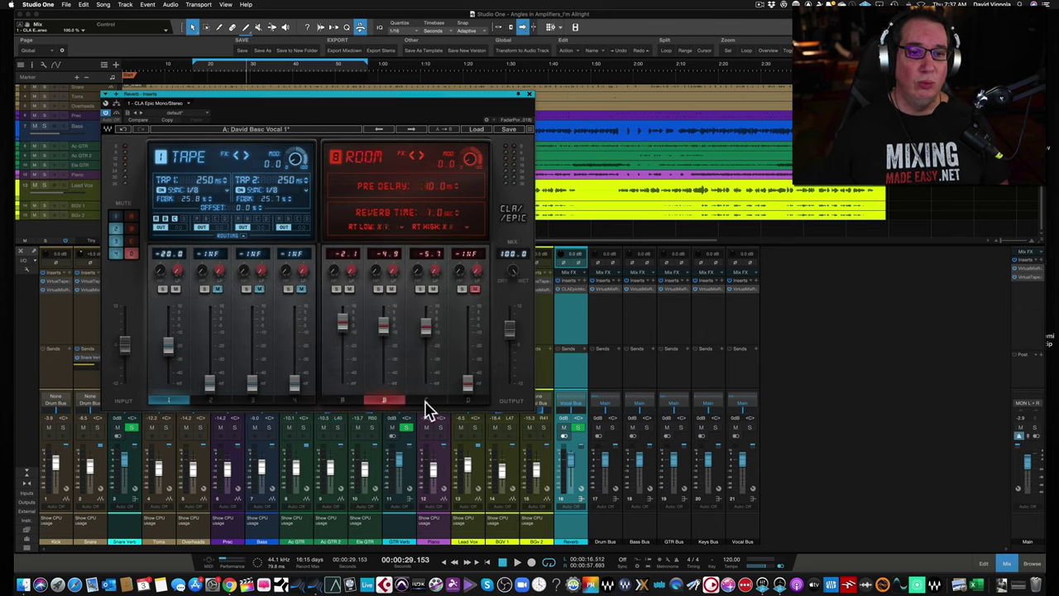
pyautogui.click(425, 402)
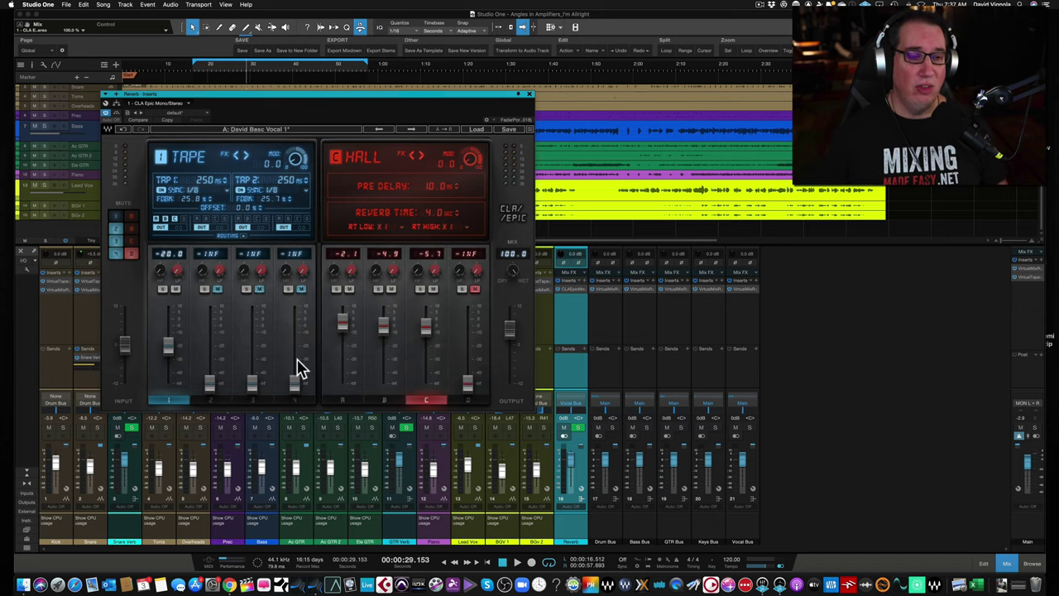
# Browse the plug-in's CLA and Artist factory presets, including the CLA vocal presets, without loading any.
pyautogui.click(477, 131)
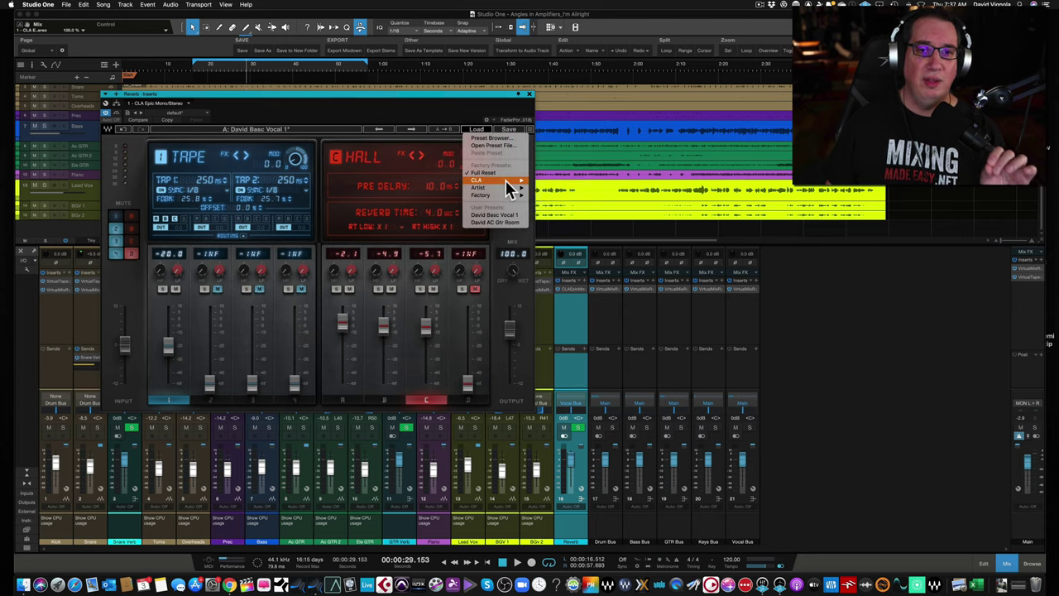
pyautogui.moveTo(505, 180)
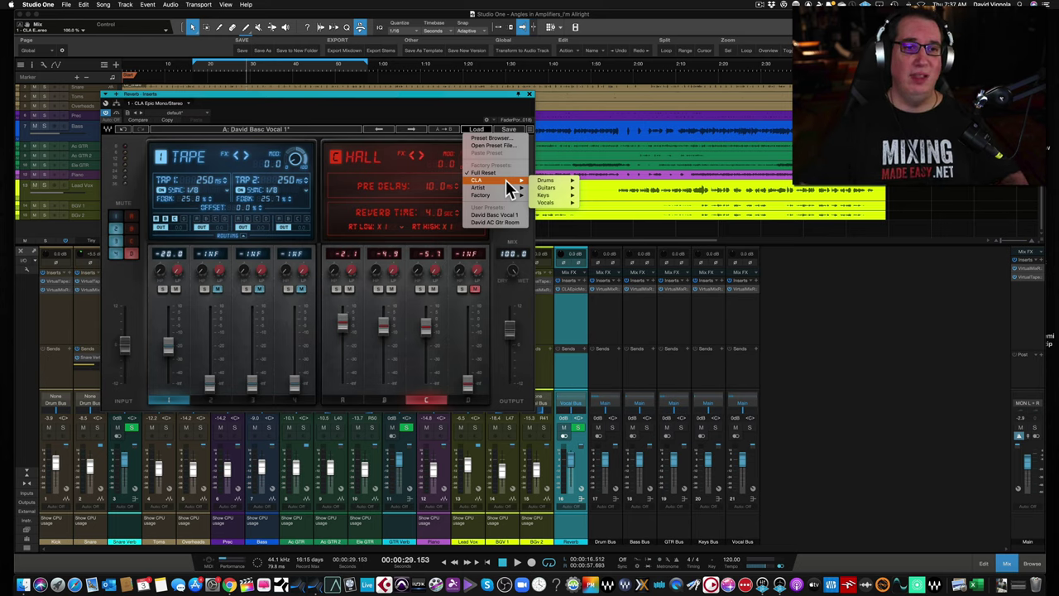
pyautogui.click(413, 120)
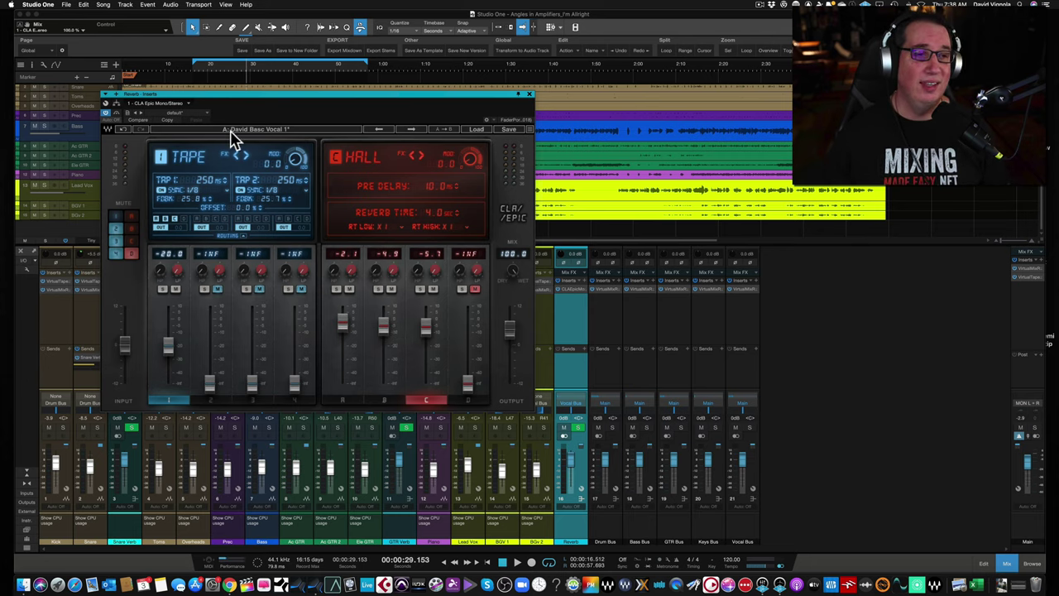
pyautogui.click(478, 130)
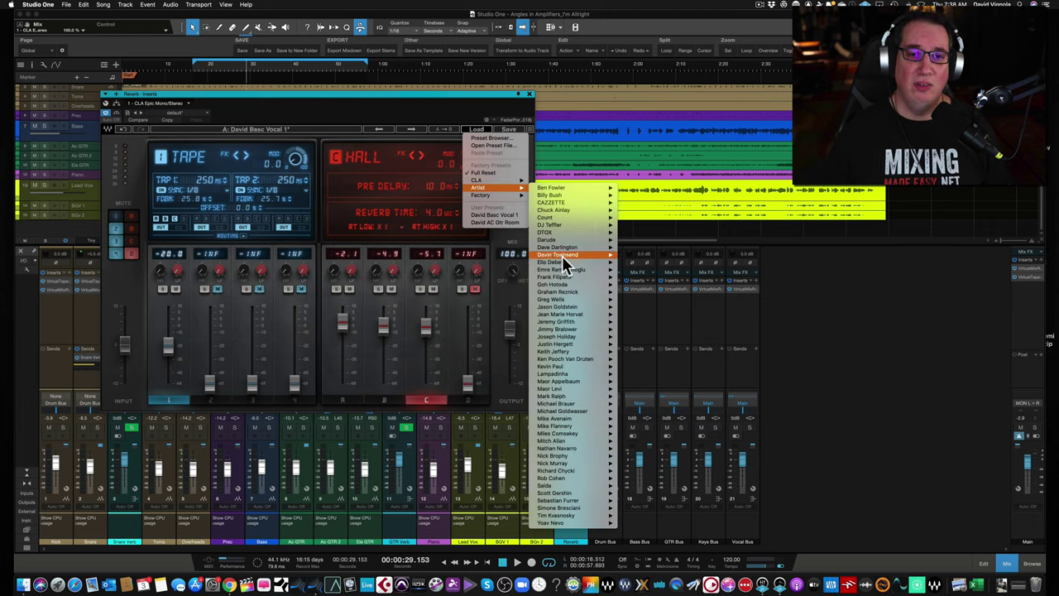
pyautogui.moveTo(567, 248)
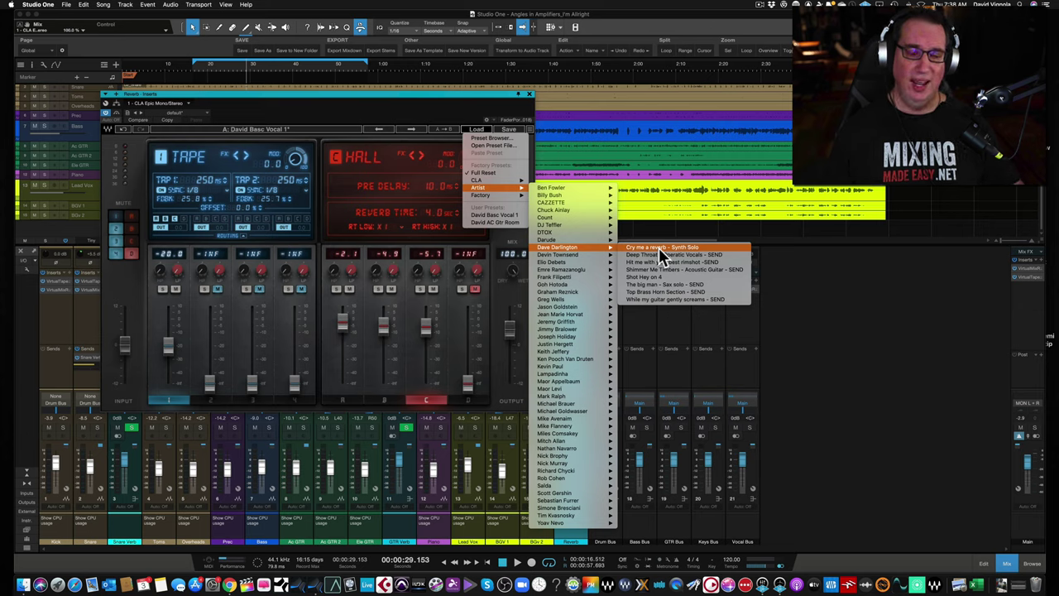
pyautogui.moveTo(509, 178)
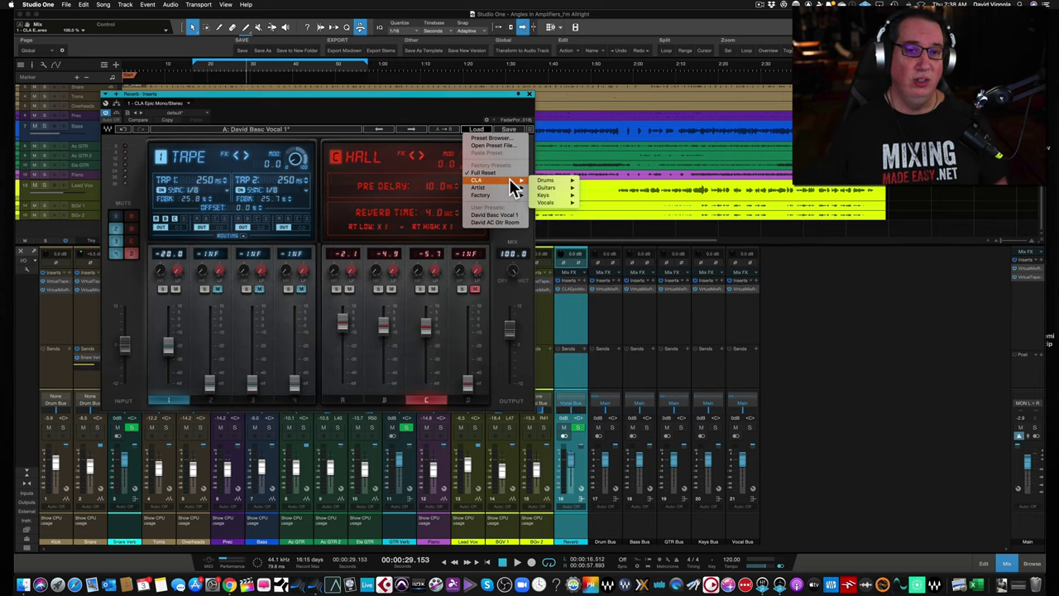
pyautogui.moveTo(554, 197)
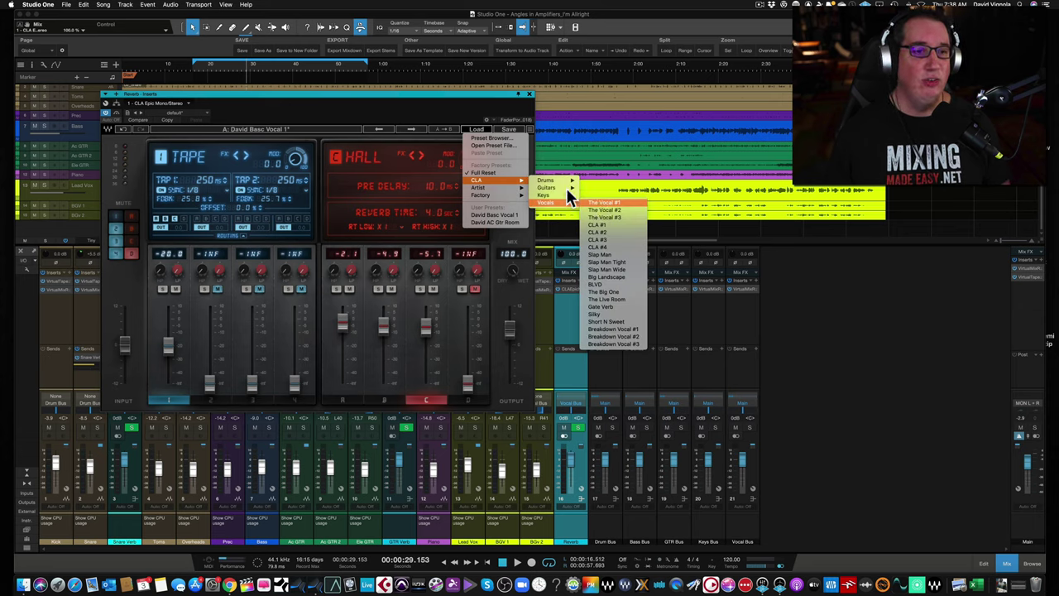
pyautogui.click(370, 111)
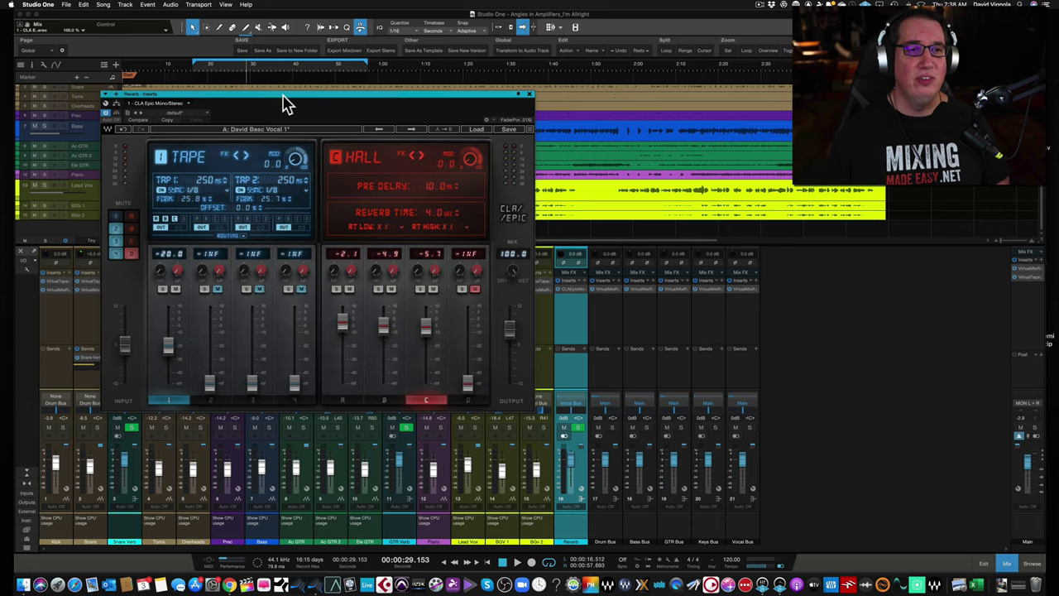
# Solo the Lead Vox channel in the mixer, keeping the plug-in window clear of its solo control.
pyautogui.moveTo(283, 96); pyautogui.dragTo(287, 80)
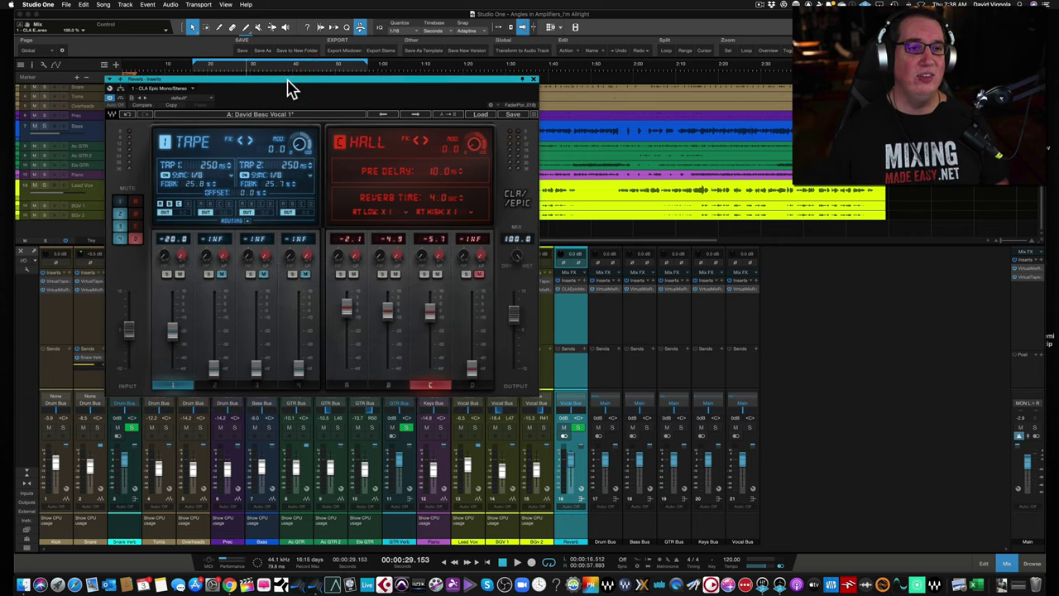
pyautogui.click(476, 428)
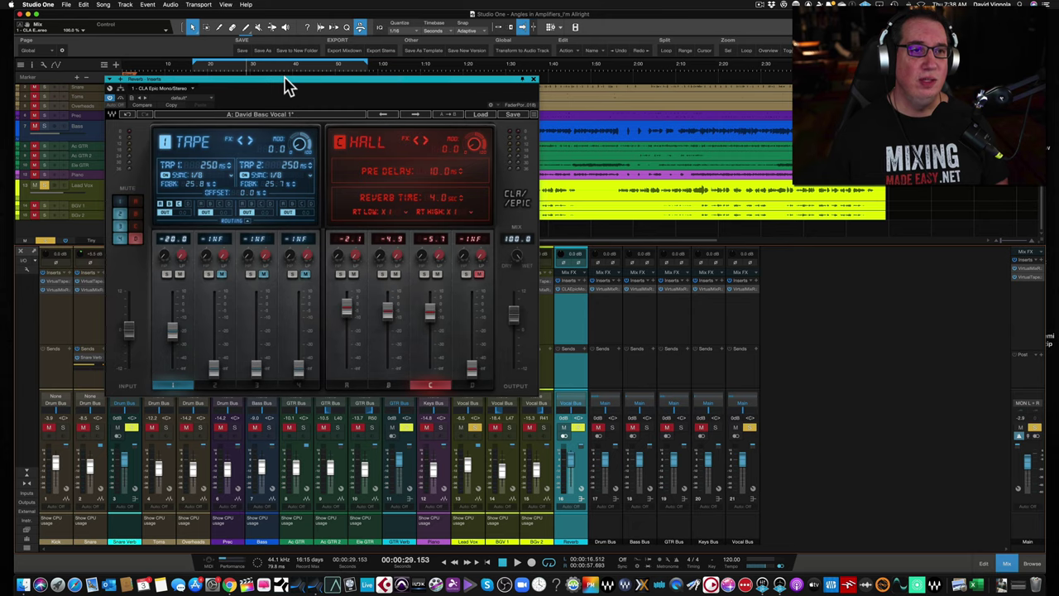
pyautogui.moveTo(284, 82); pyautogui.dragTo(273, 93)
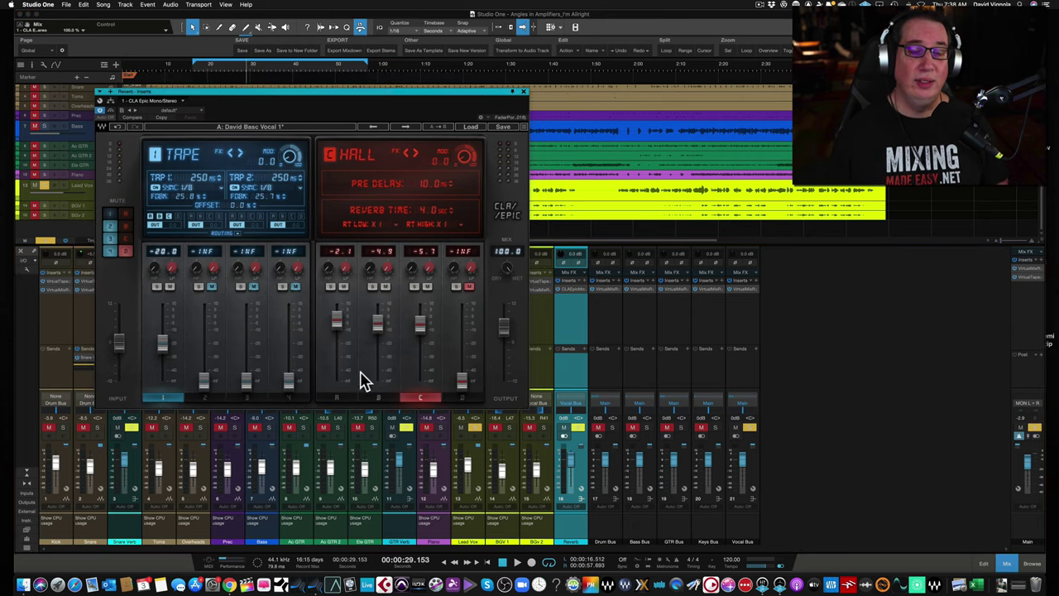
# Play back the soloed lead vocal, muting and unmuting the Reverb channel to compare the dry and effected sound.
pyautogui.press('space')
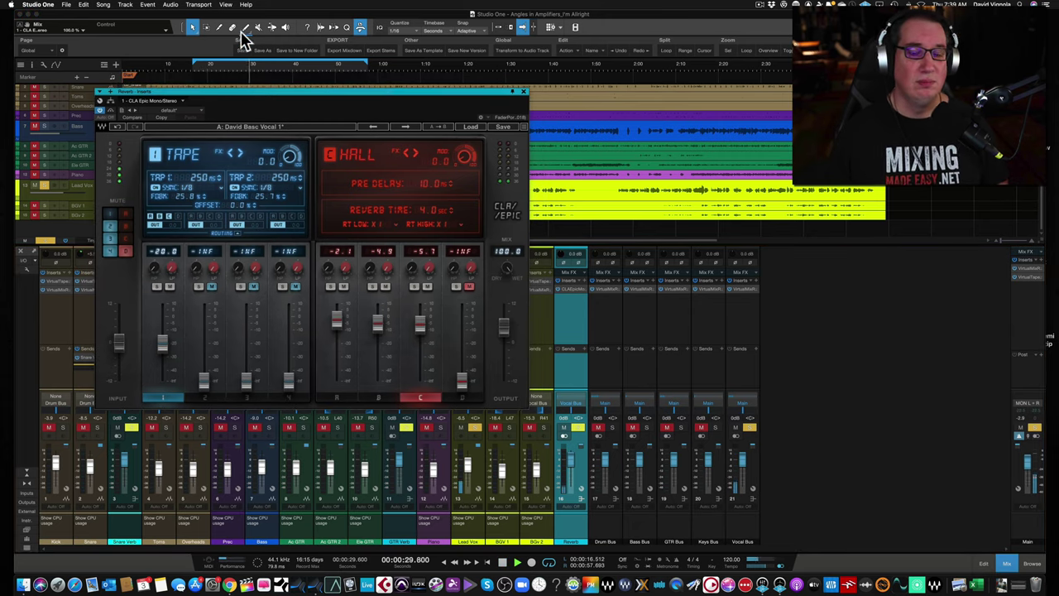
pyautogui.moveTo(269, 90); pyautogui.dragTo(262, 99)
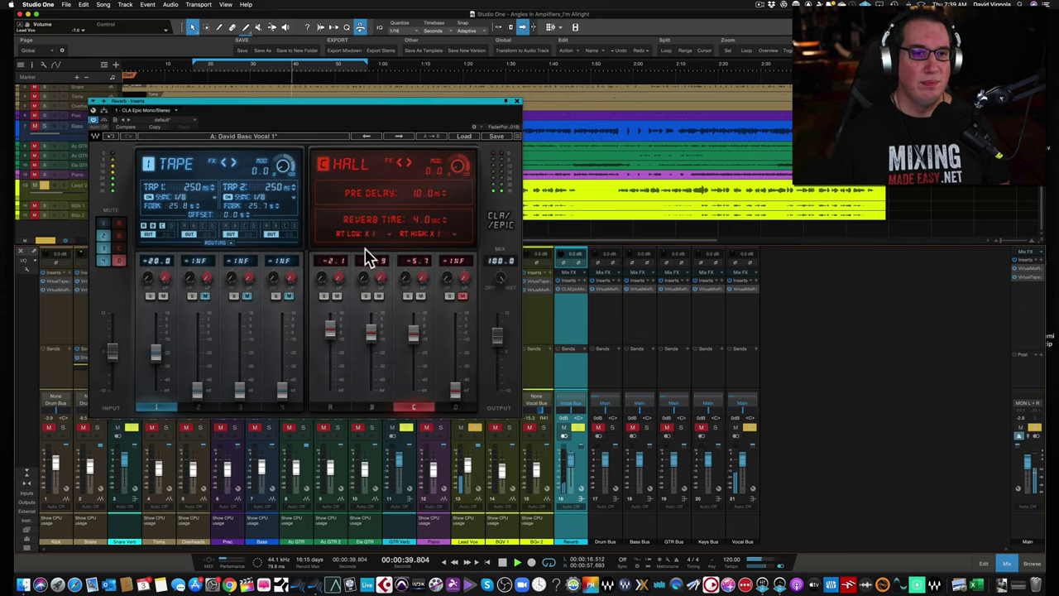
pyautogui.click(564, 427)
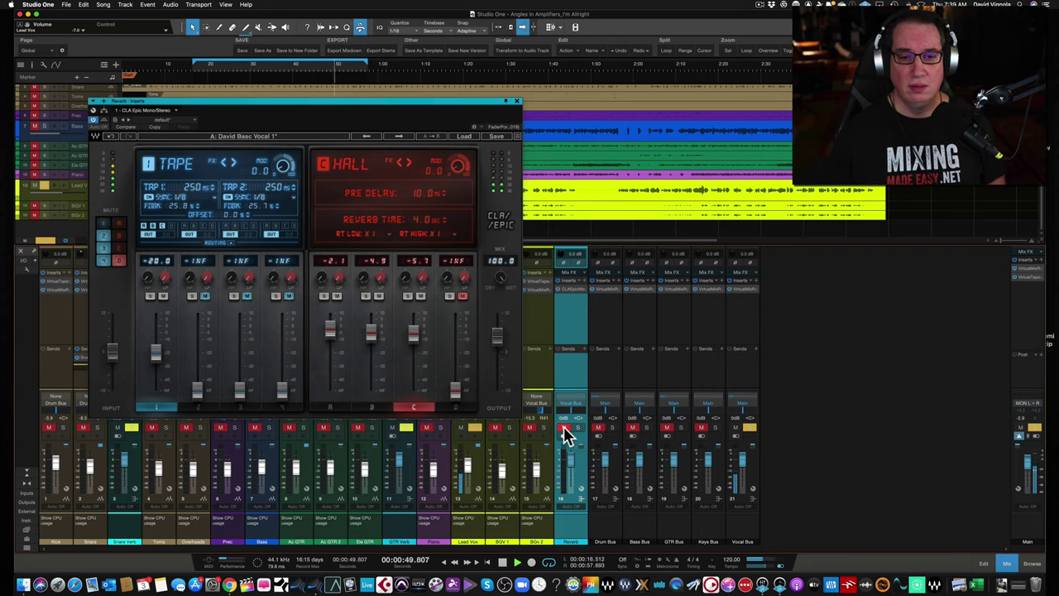
pyautogui.click(563, 426)
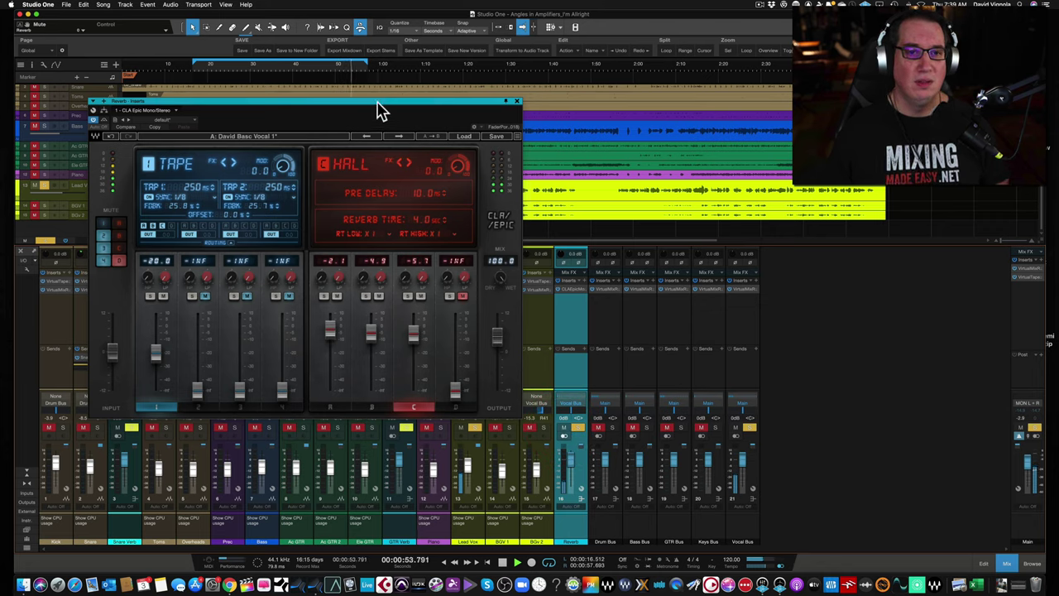
pyautogui.moveTo(376, 108); pyautogui.dragTo(378, 103)
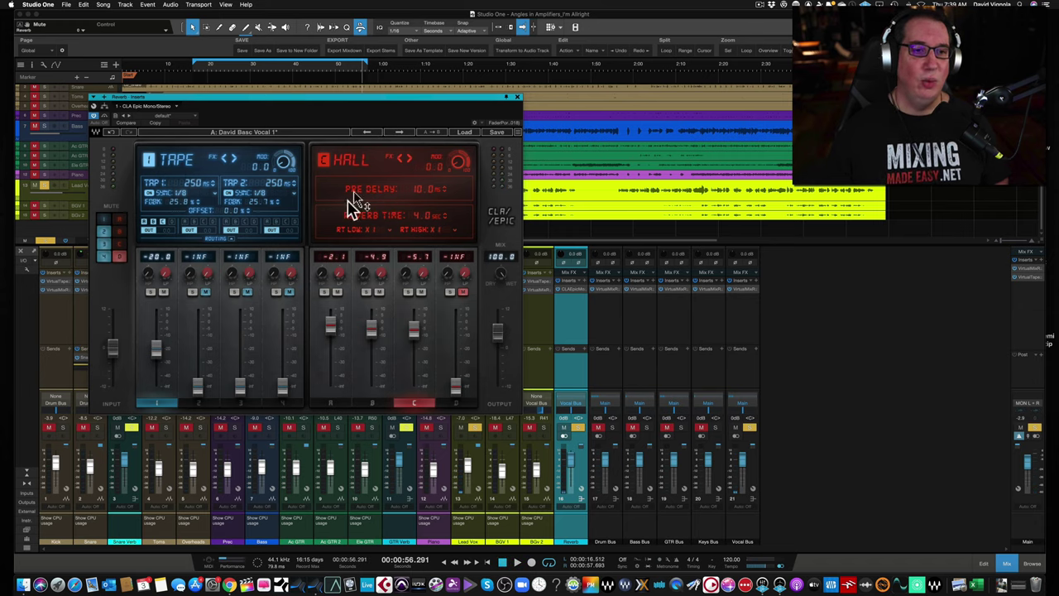
# Review the Plate and Room reverb settings in the plug-in, ending on the Hall reverb.
pyautogui.click(330, 404)
pyautogui.click(371, 404)
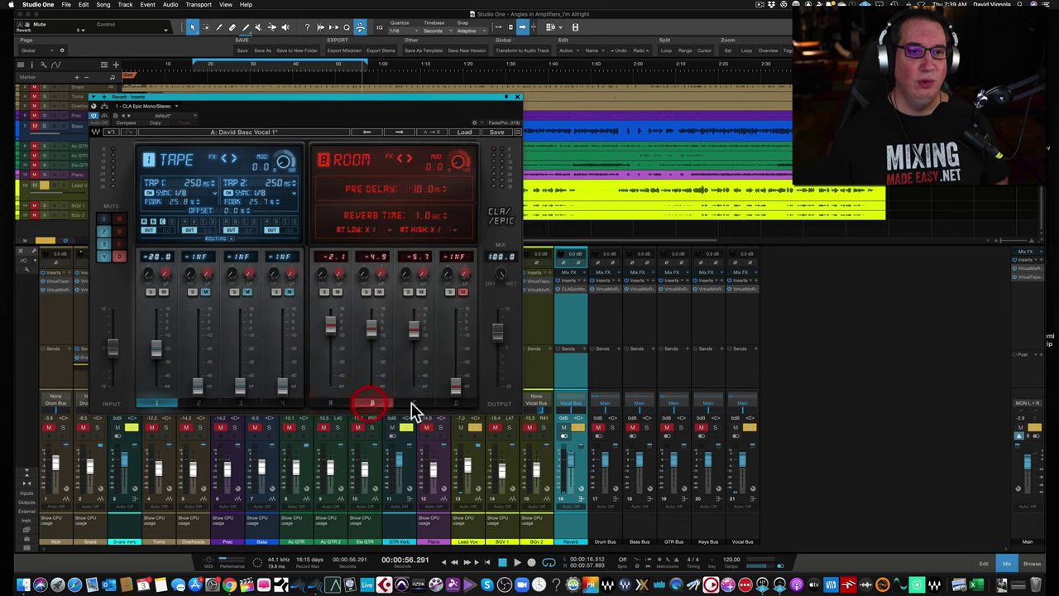
pyautogui.click(414, 403)
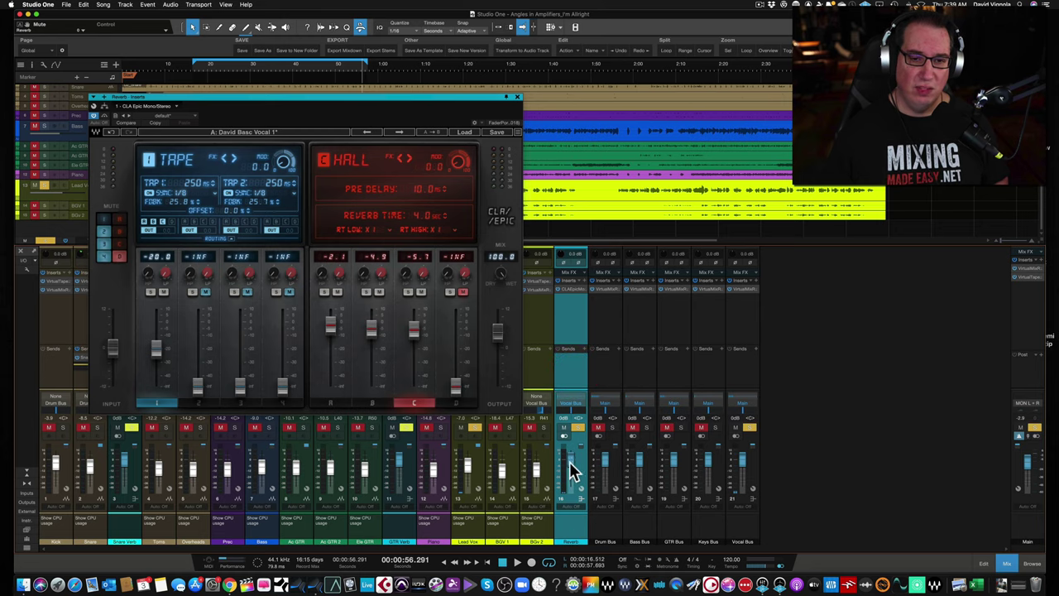
# Uncover the Lead Vox channel's Reverb send in the mixer, and bring the Reverb channel's CLA Epic plug-in back into view.
pyautogui.moveTo(442, 108); pyautogui.dragTo(384, 27)
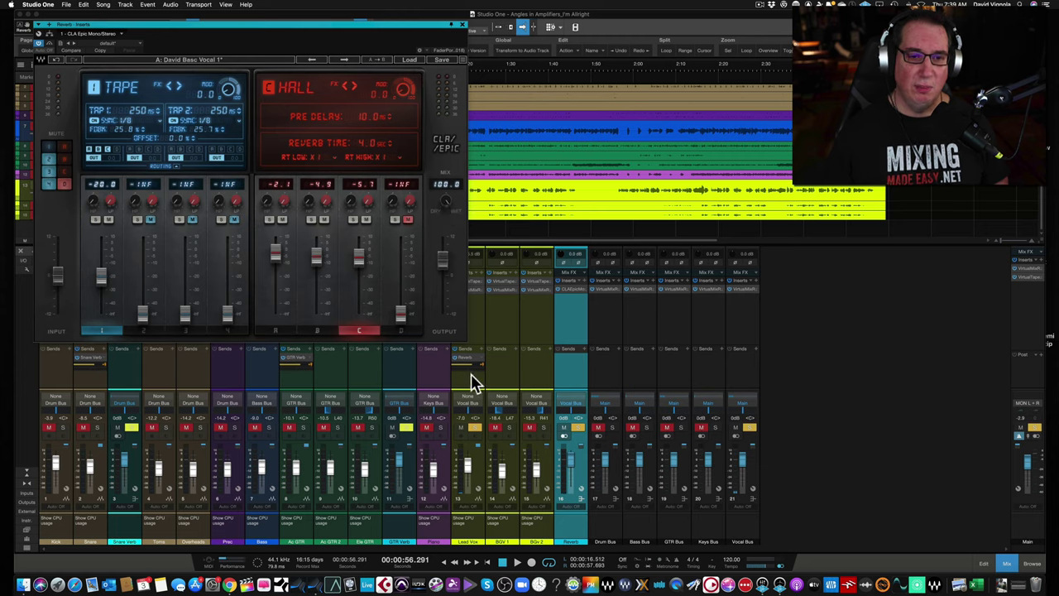
pyautogui.click(471, 377)
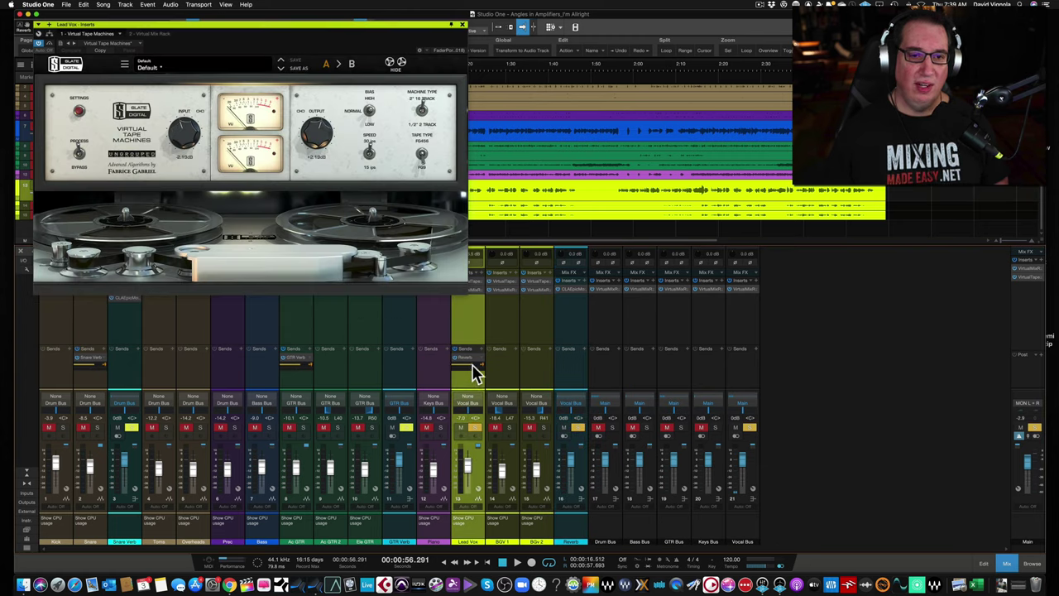
pyautogui.click(573, 287)
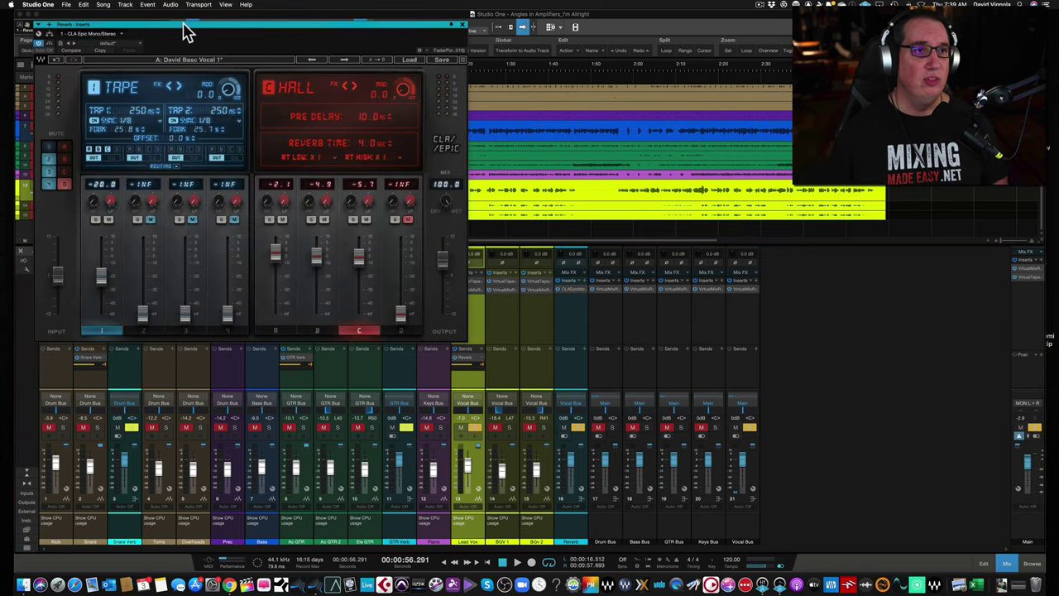
pyautogui.moveTo(185, 31); pyautogui.dragTo(213, 116)
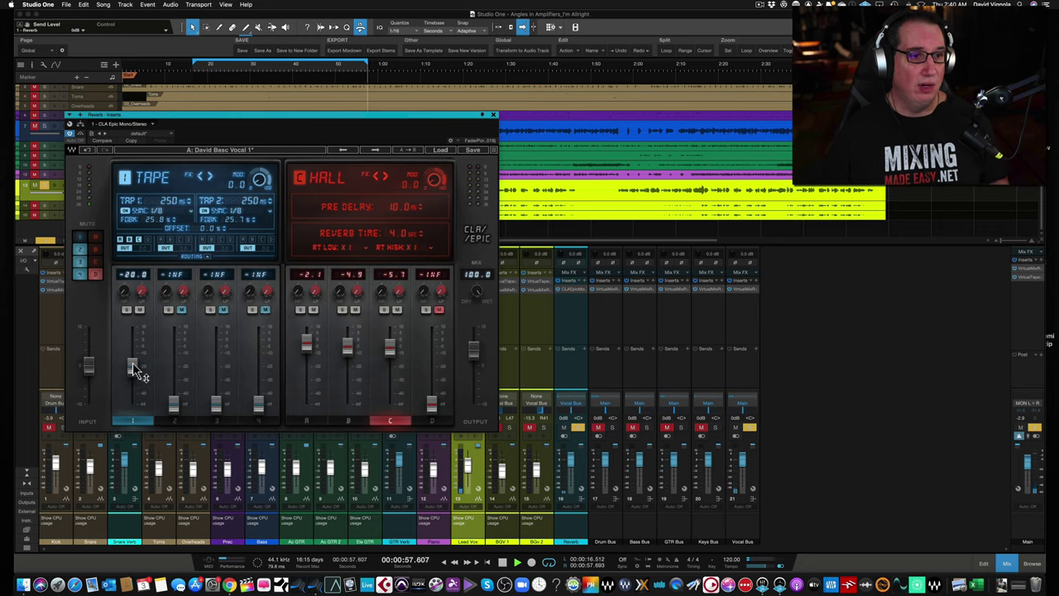
# Pull the Tape delay's level down to -INF during playback, and bring it back up to about -23 dB.
pyautogui.moveTo(131, 365); pyautogui.dragTo(132, 406)
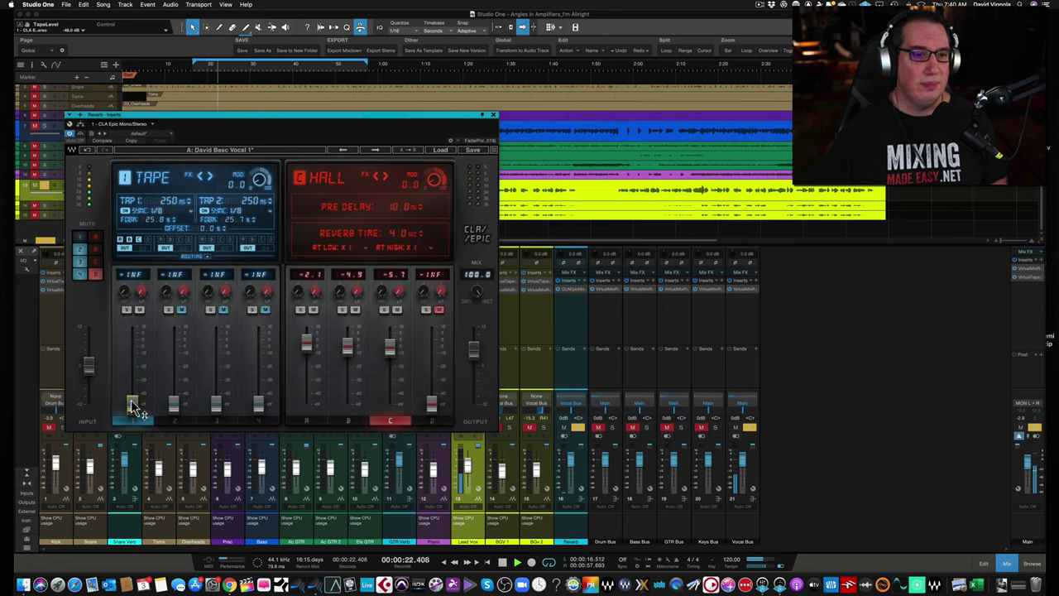
pyautogui.click(126, 241)
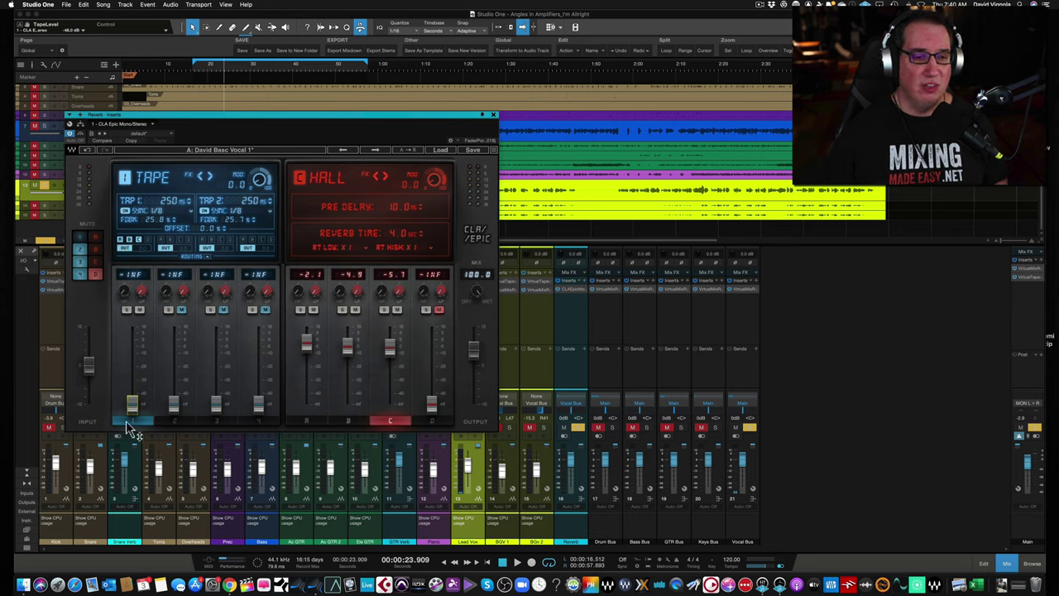
pyautogui.moveTo(132, 405); pyautogui.dragTo(132, 374)
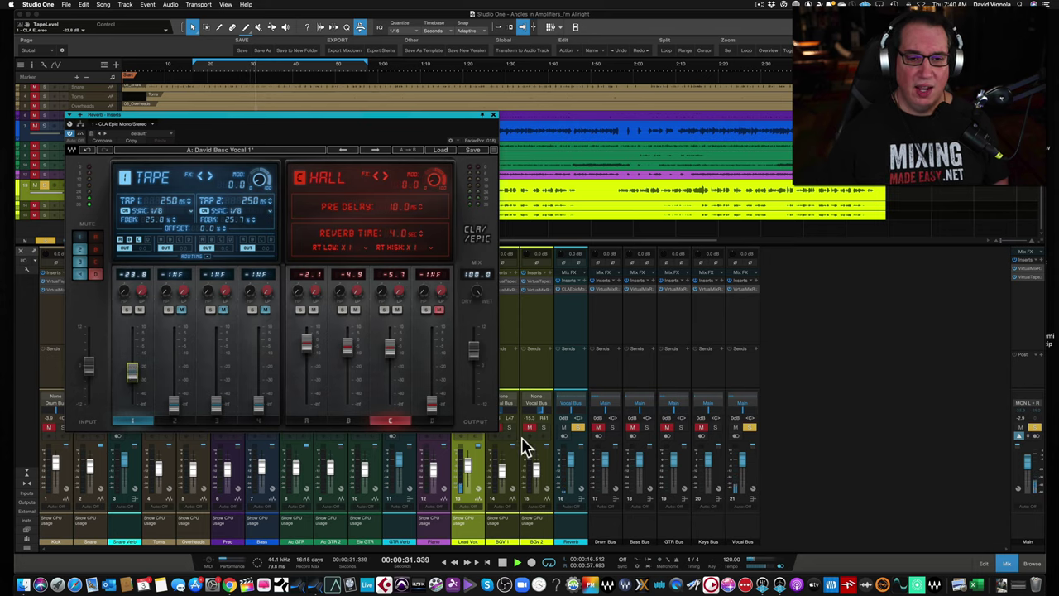
# Unsolo Lead Vox to hear the Tape delay at about -22.6 dB in the full mix, and solo Lead Vox again.
pyautogui.moveTo(377, 120); pyautogui.dragTo(352, 83)
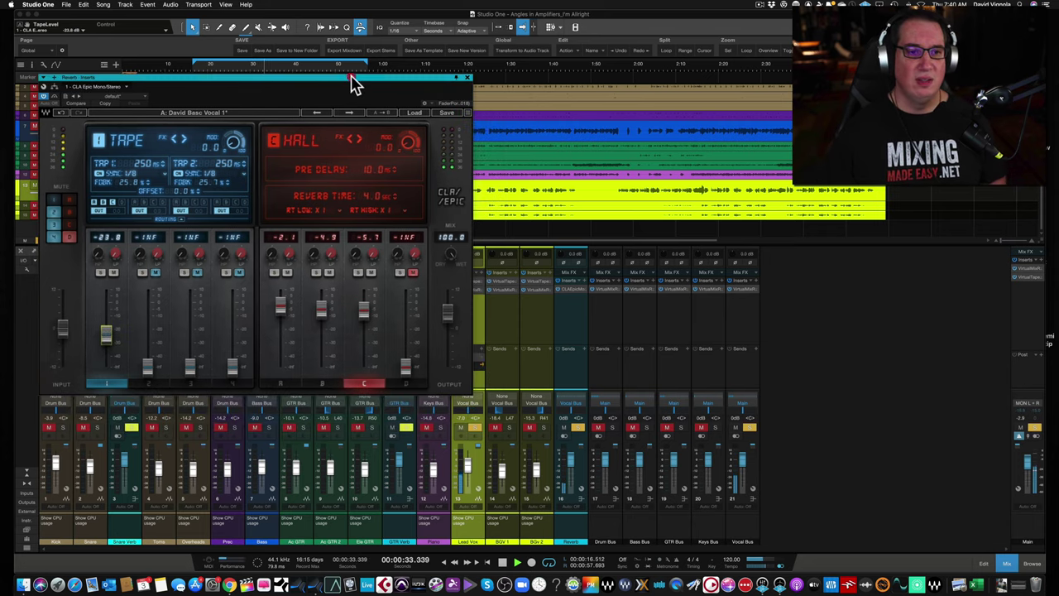
pyautogui.click(467, 422)
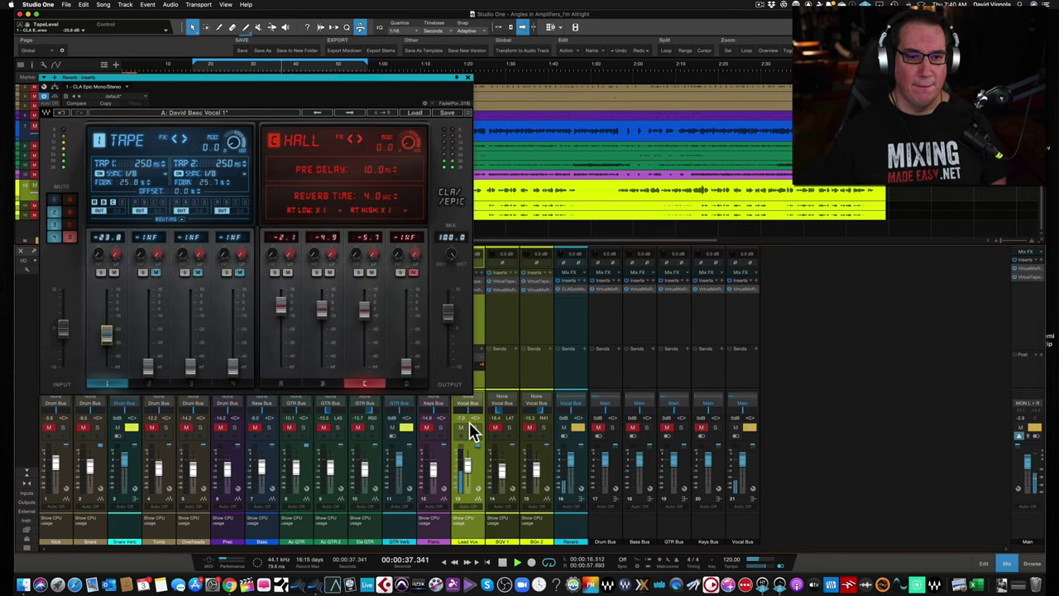
pyautogui.click(475, 427)
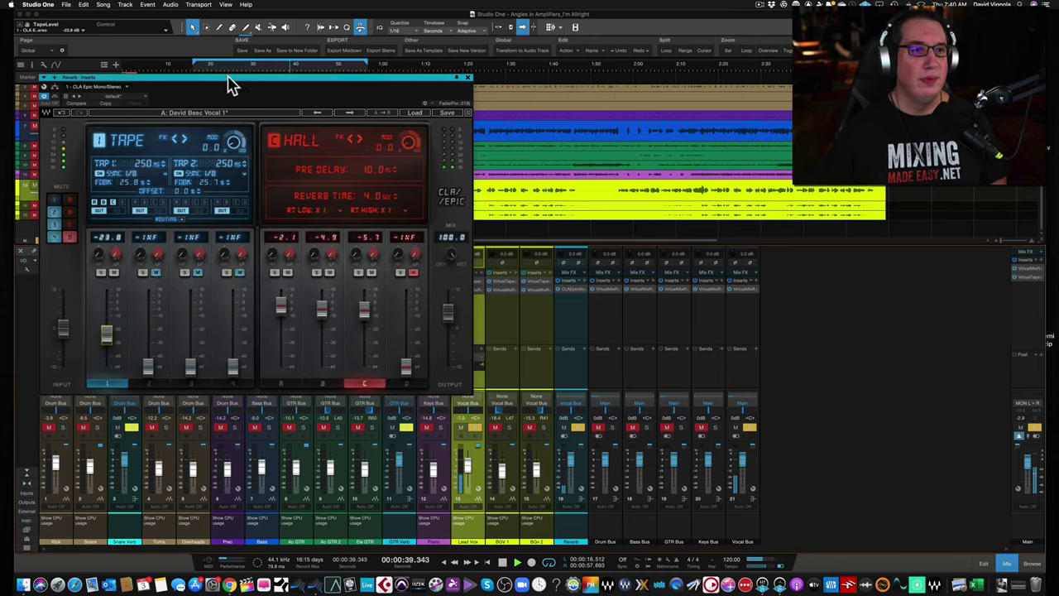
pyautogui.moveTo(232, 82); pyautogui.dragTo(313, 91)
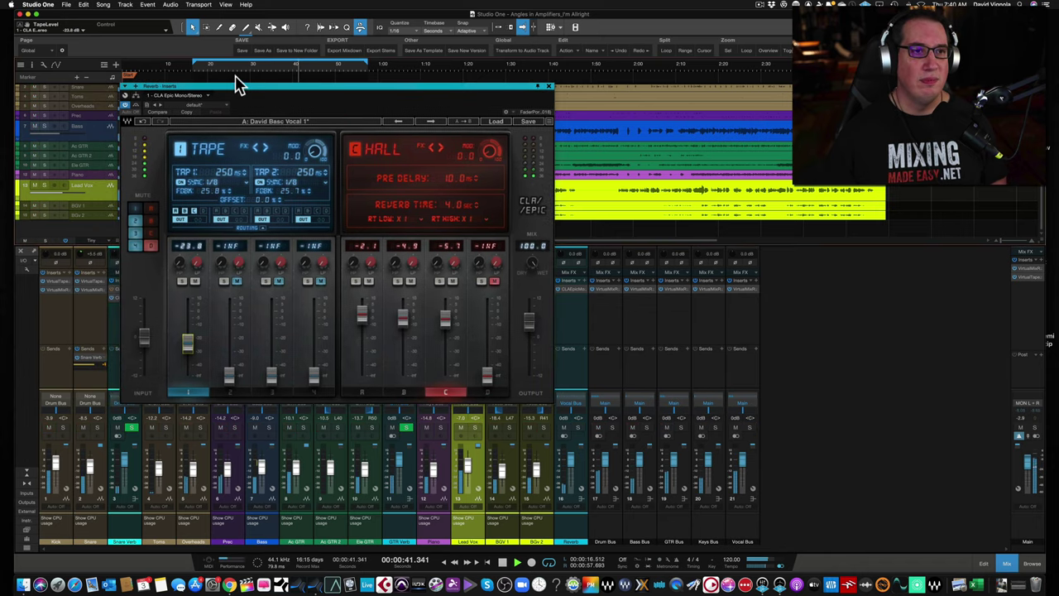
pyautogui.moveTo(233, 89); pyautogui.dragTo(185, 96)
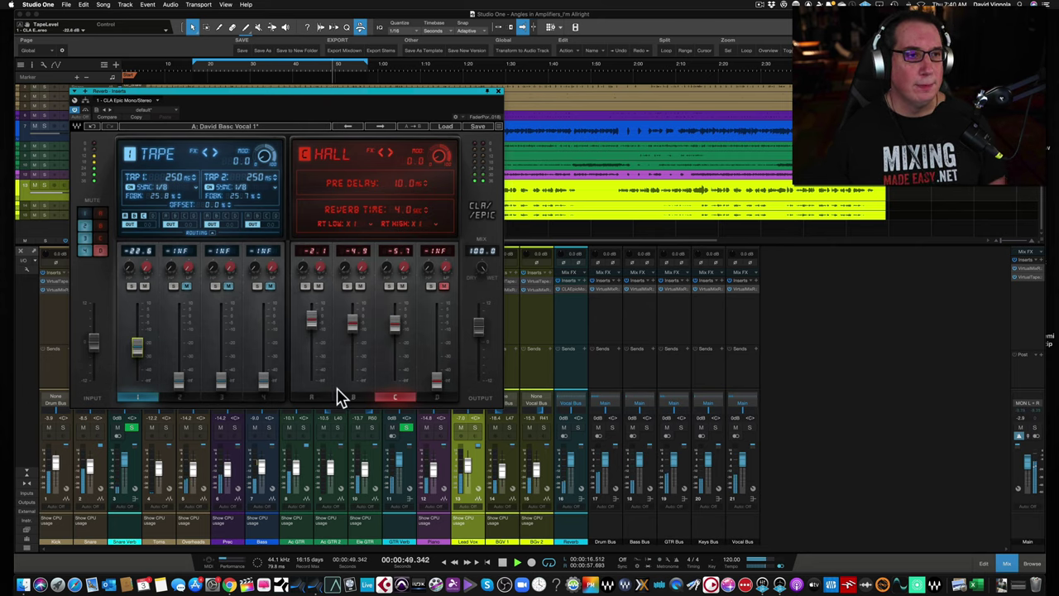
pyautogui.press('space')
pyautogui.click(474, 426)
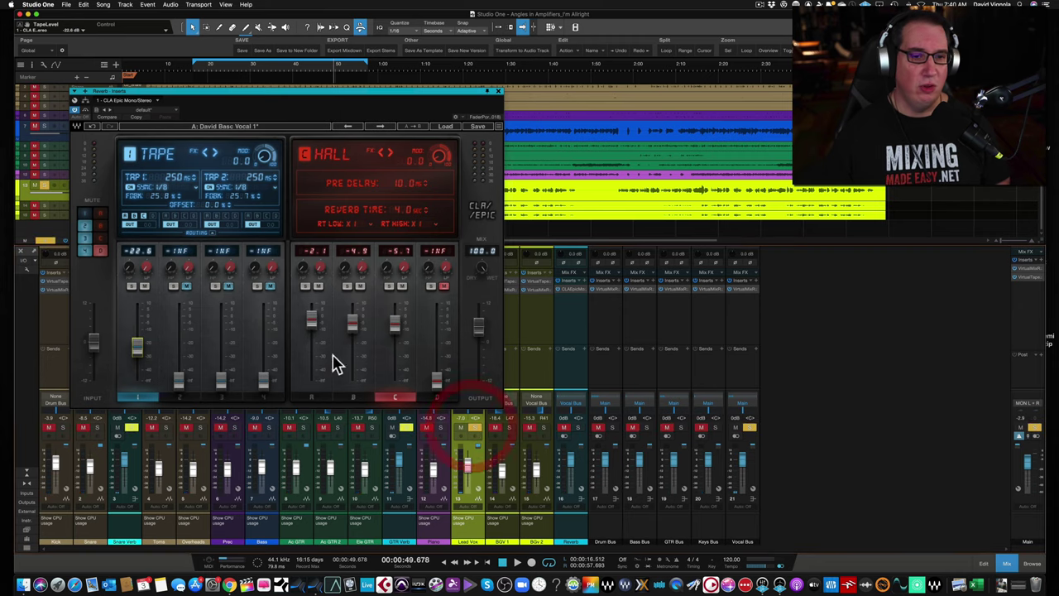
# Mute the Room and Hall reverbs to isolate the Plate, and set the Plate level to about -2.5 dB.
pyautogui.click(360, 285)
pyautogui.click(401, 287)
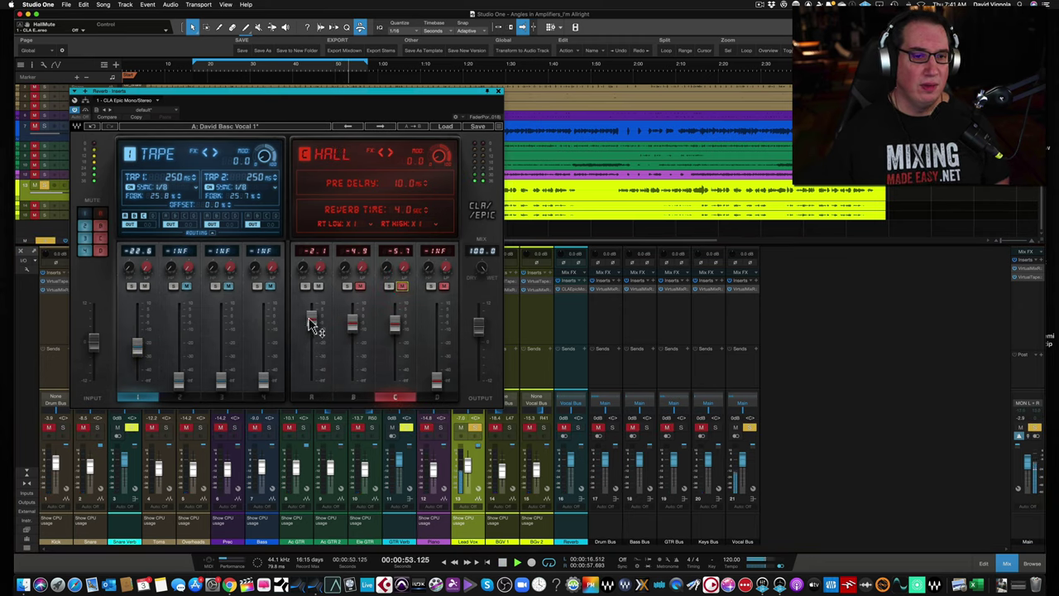
pyautogui.click(307, 399)
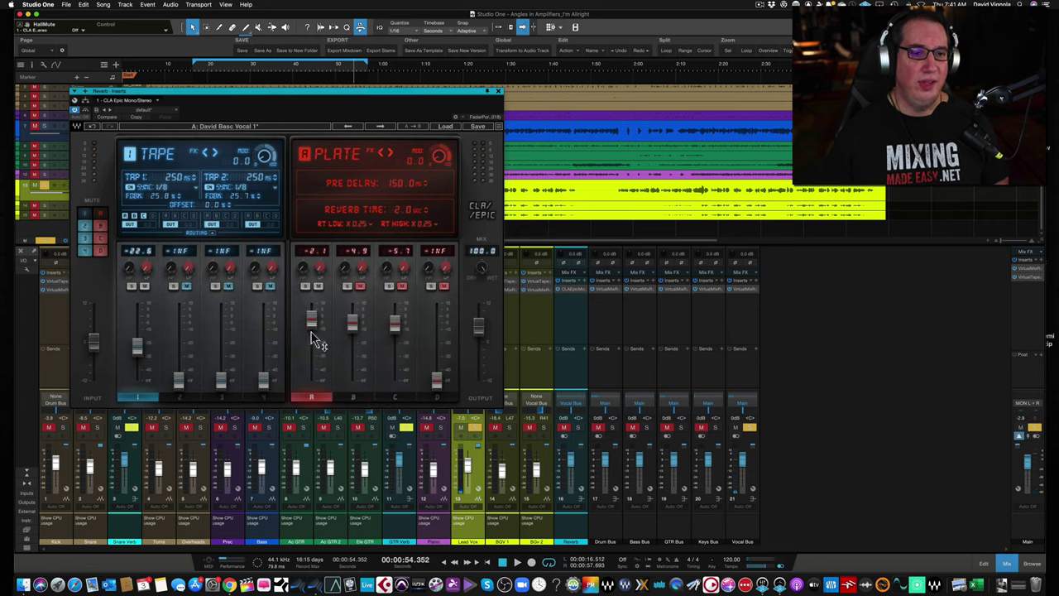
pyautogui.moveTo(311, 315)
pyautogui.mouseDown()
pyautogui.moveTo(311, 300)
pyautogui.moveTo(310, 376)
pyautogui.moveTo(310, 318)
pyautogui.mouseUp()
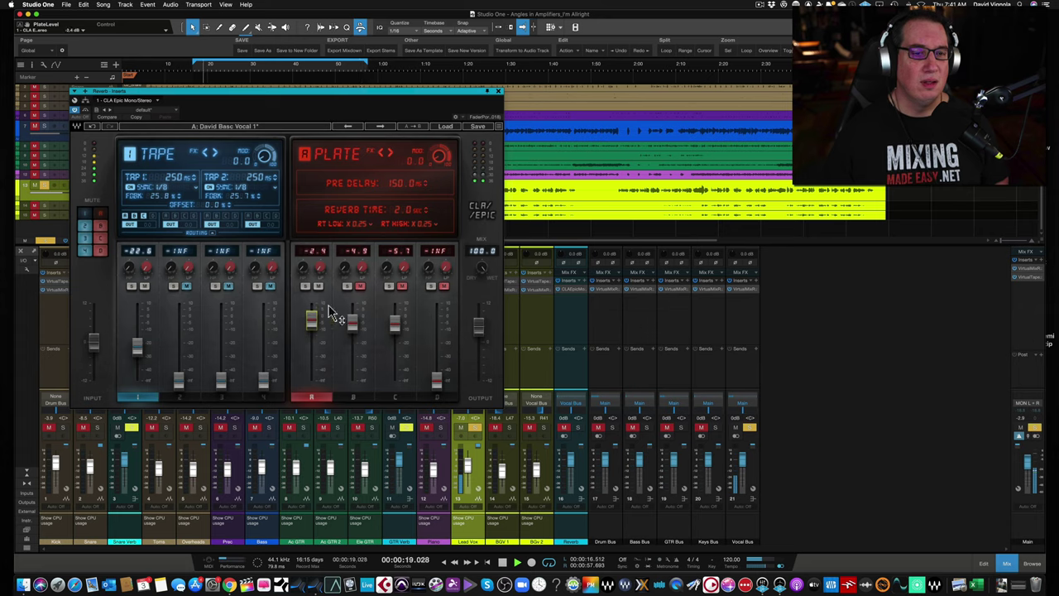
pyautogui.click(362, 289)
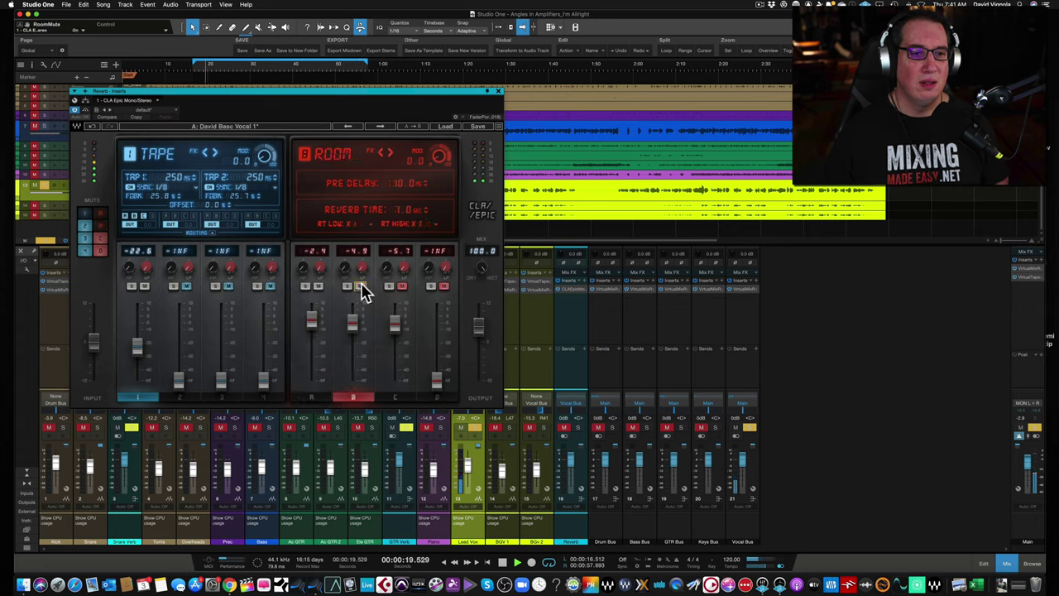
pyautogui.click(313, 323)
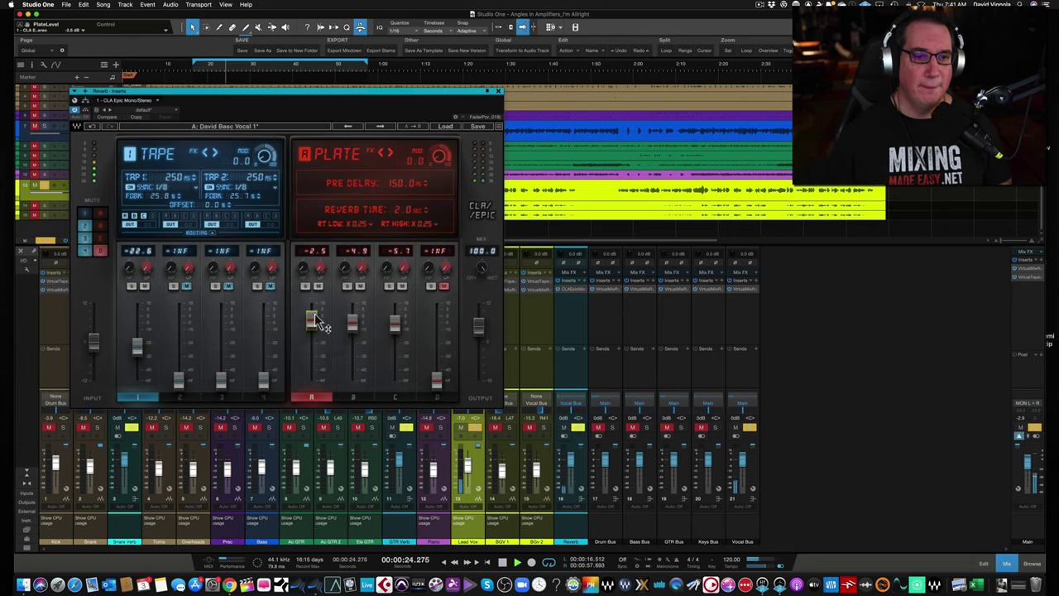
pyautogui.click(362, 285)
pyautogui.click(402, 285)
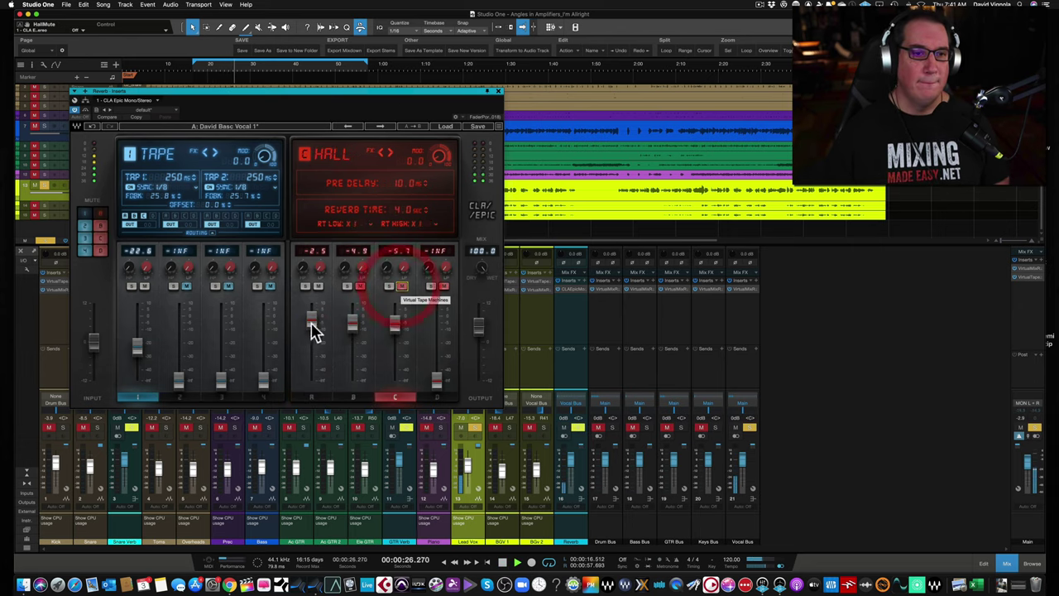
# Sweep the Plate reverb's level down to -INF and up to about 7.9 dB, settling at about -5.8 dB.
pyautogui.moveTo(310, 321); pyautogui.dragTo(311, 381)
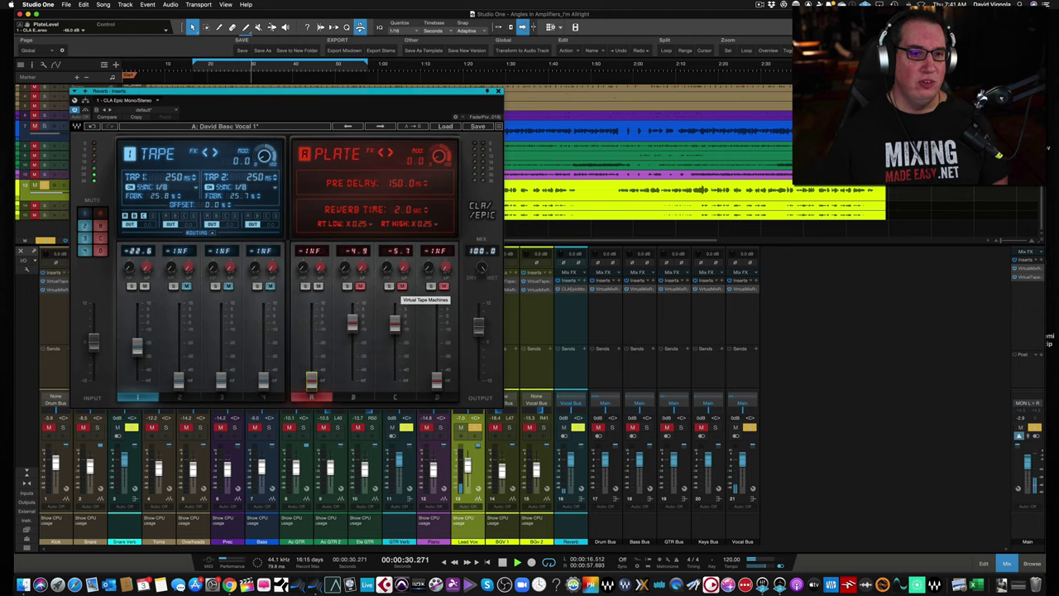
pyautogui.moveTo(311, 381); pyautogui.dragTo(311, 305)
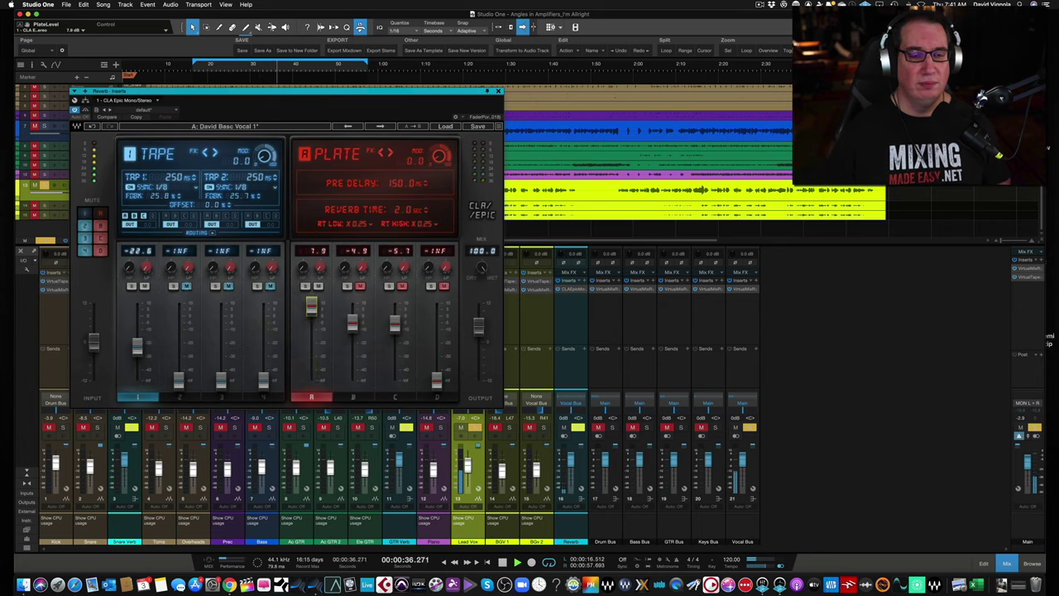
pyautogui.moveTo(311, 306); pyautogui.dragTo(311, 321)
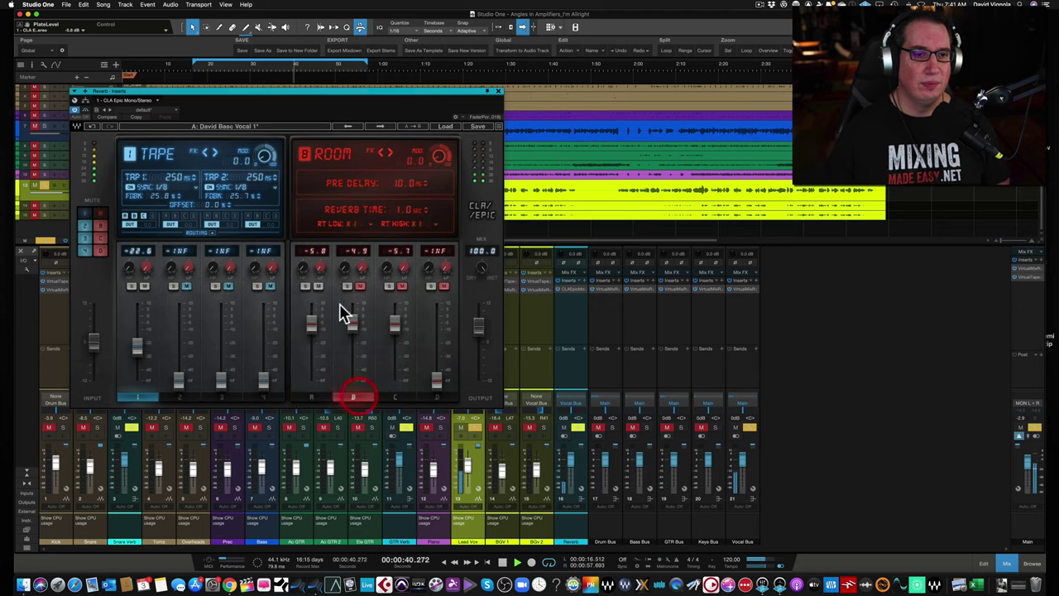
# Mute the Plate reverb, unmute the Room reverb, and set the Room level to about -4.0 dB.
pyautogui.click(318, 286)
pyautogui.click(359, 287)
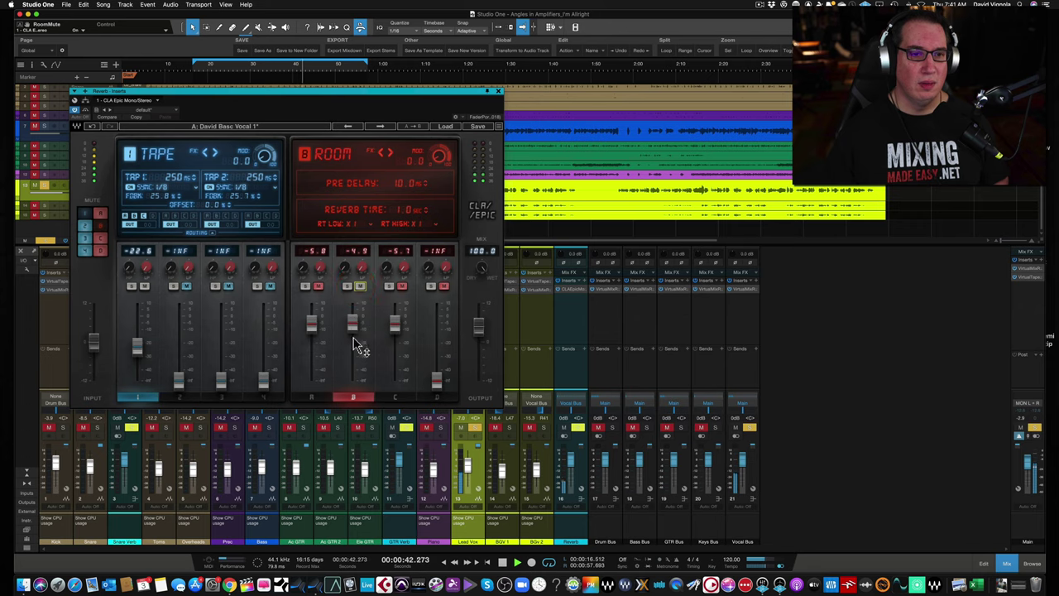
pyautogui.moveTo(356, 328)
pyautogui.mouseDown()
pyautogui.moveTo(352, 308)
pyautogui.moveTo(353, 320)
pyautogui.mouseUp()
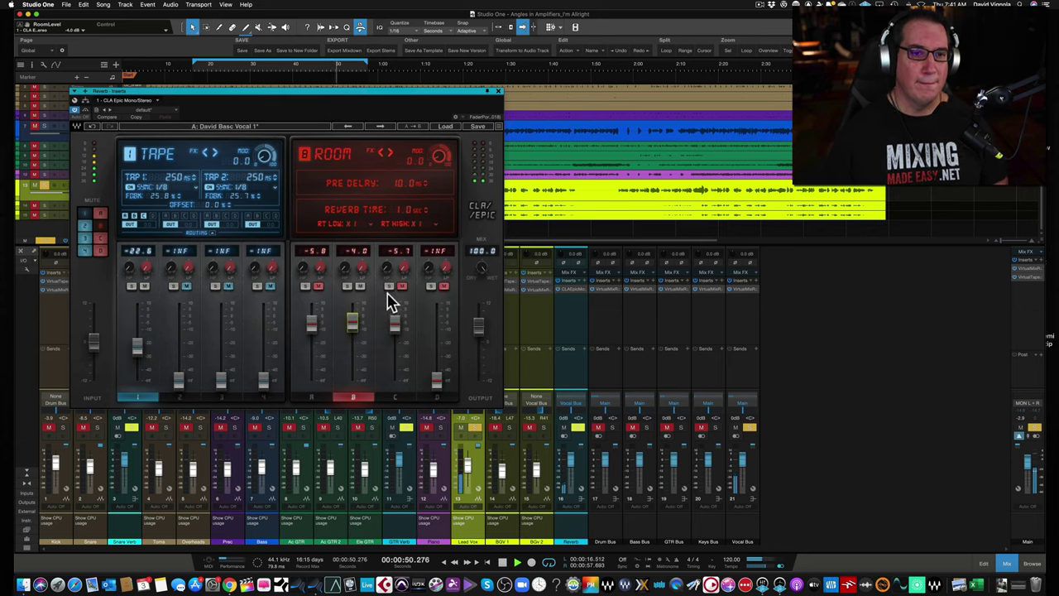
# Mute the Room reverb and unmute the Hall reverb to audition it, leaving Hall's own solo off.
pyautogui.click(389, 286)
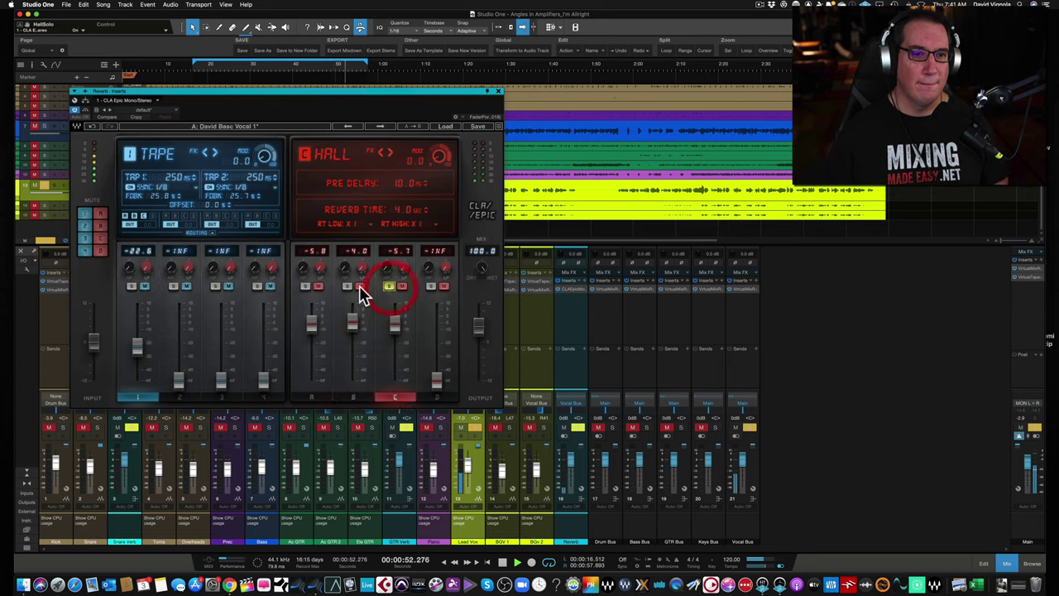
pyautogui.click(394, 396)
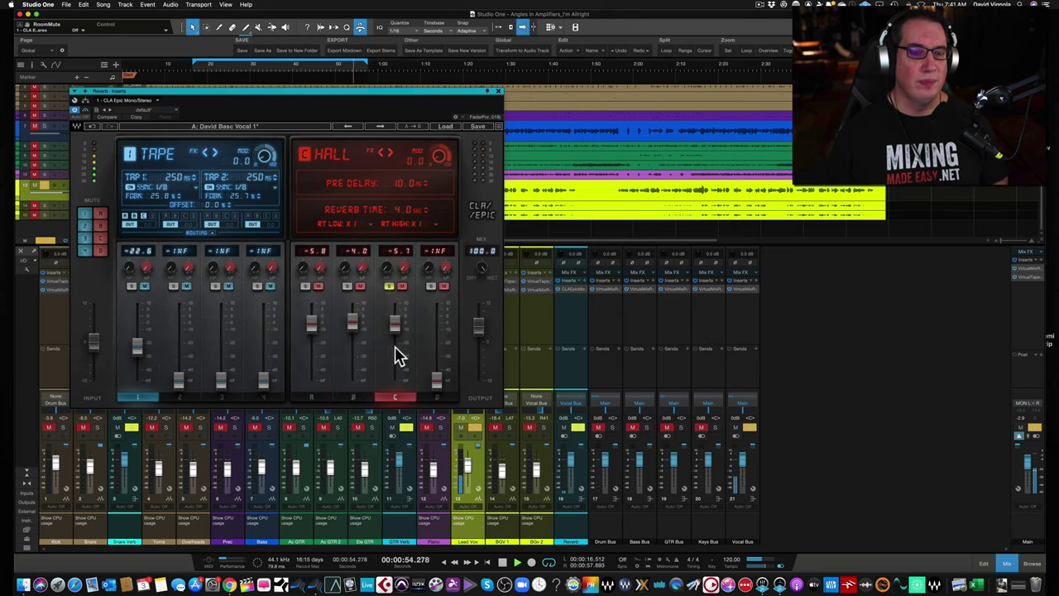
pyautogui.click(391, 288)
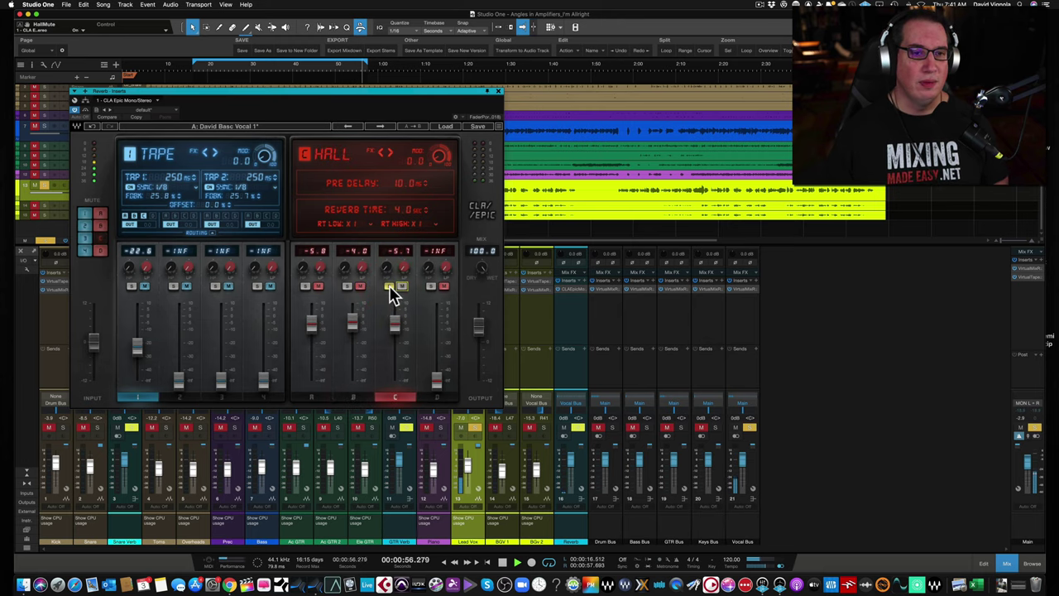
pyautogui.click(391, 287)
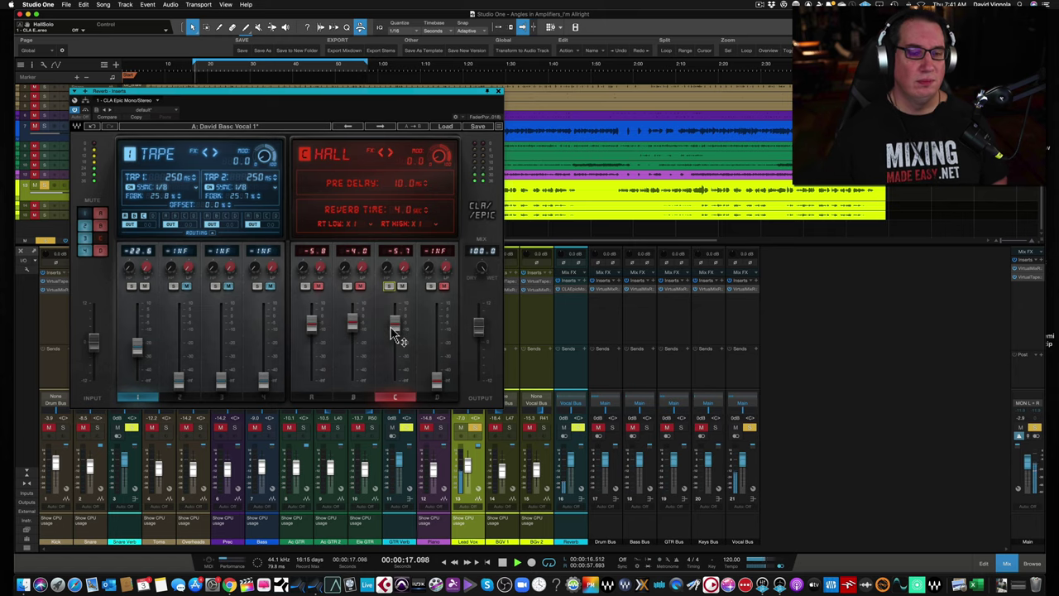
# Balance the three reverbs together, setting Plate to about -7.5 dB, Room to about -5.5 dB and Hall to about -6.3 dB.
pyautogui.moveTo(392, 331); pyautogui.dragTo(394, 309)
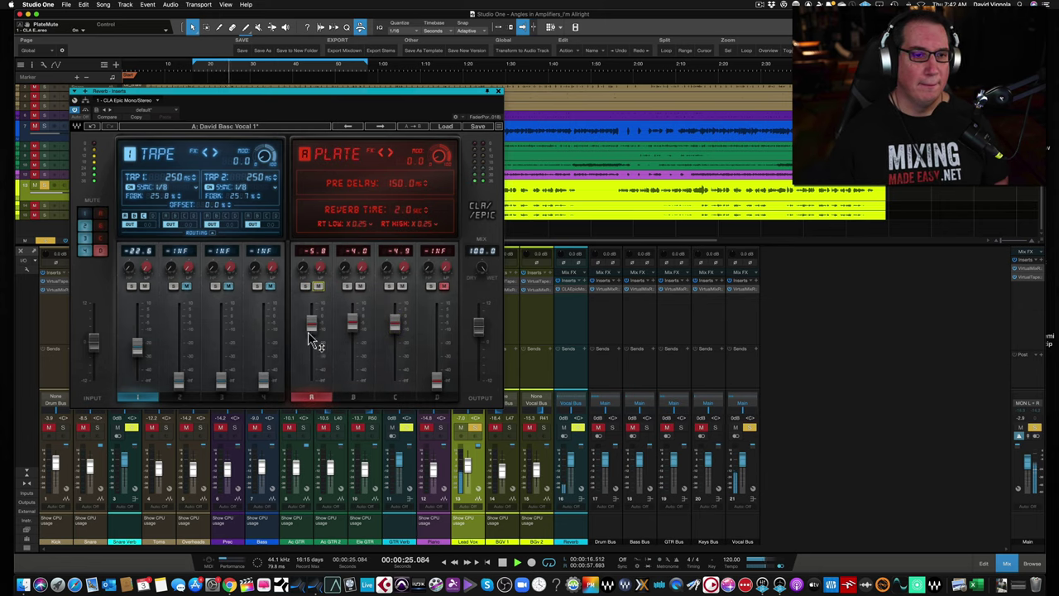
pyautogui.moveTo(309, 332); pyautogui.dragTo(395, 323)
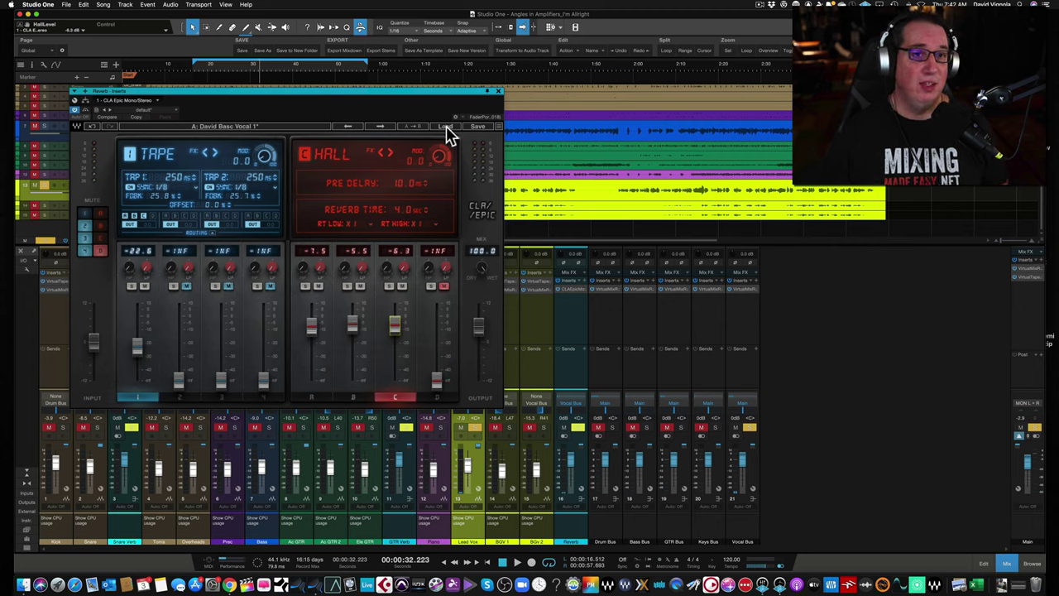
# View the dialog for saving the settings as a preset-menu entry, cancel it, and look at the saved user presets.
pyautogui.click(478, 126)
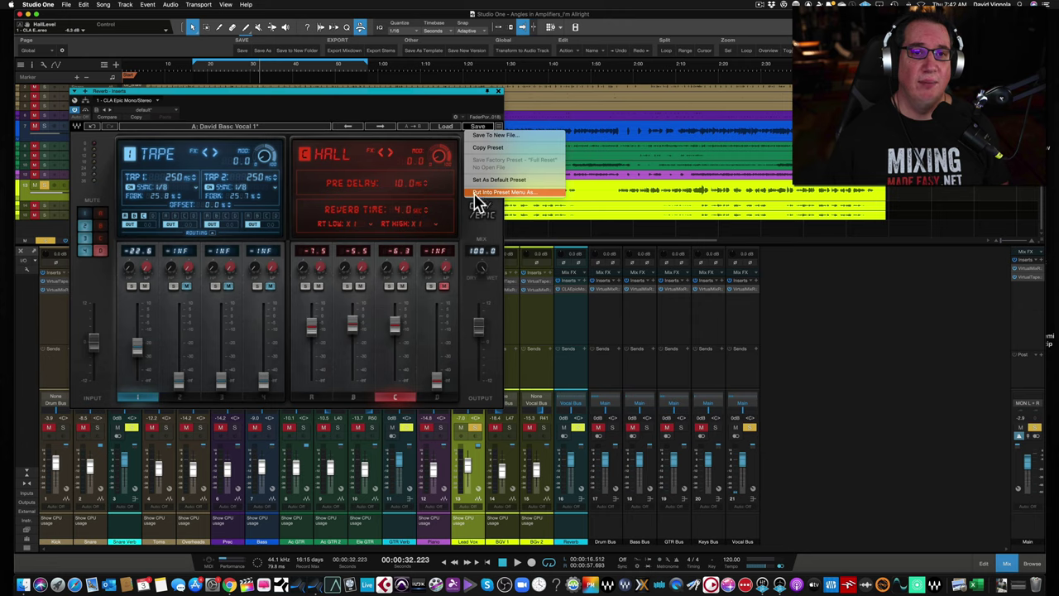
pyautogui.click(524, 194)
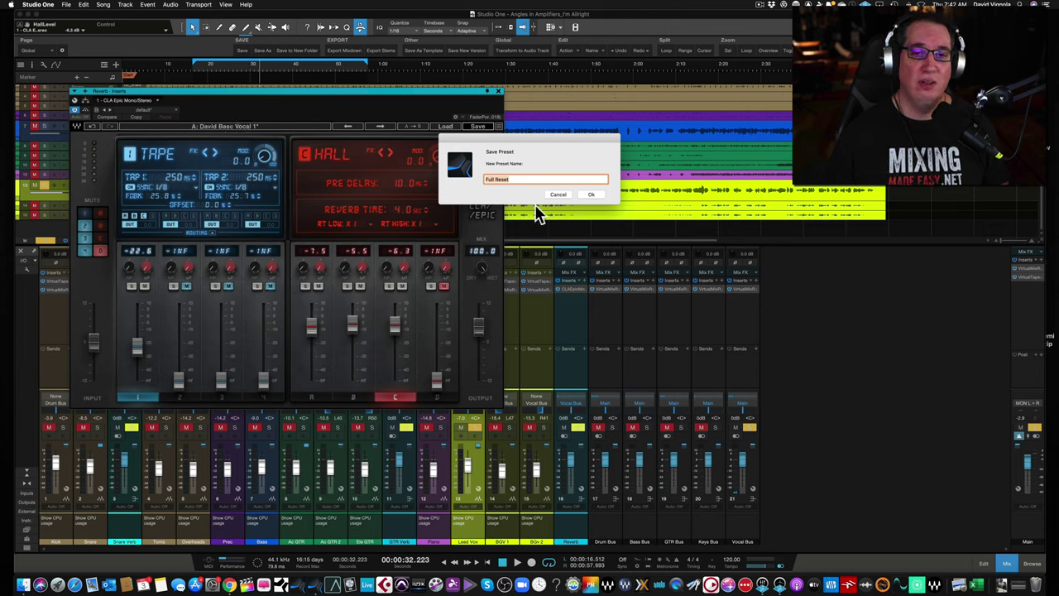
pyautogui.click(553, 194)
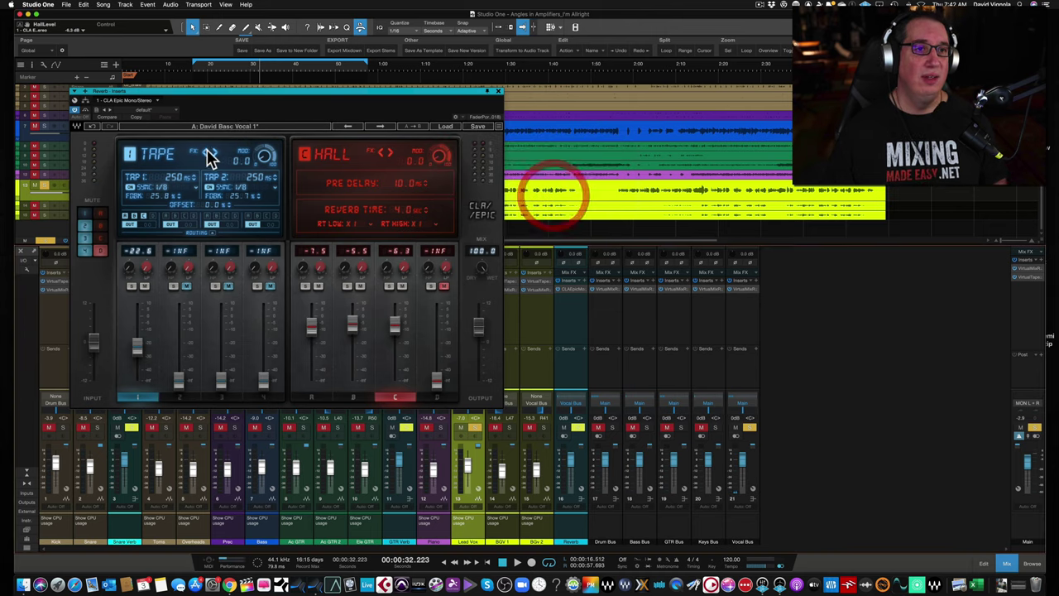
pyautogui.click(443, 128)
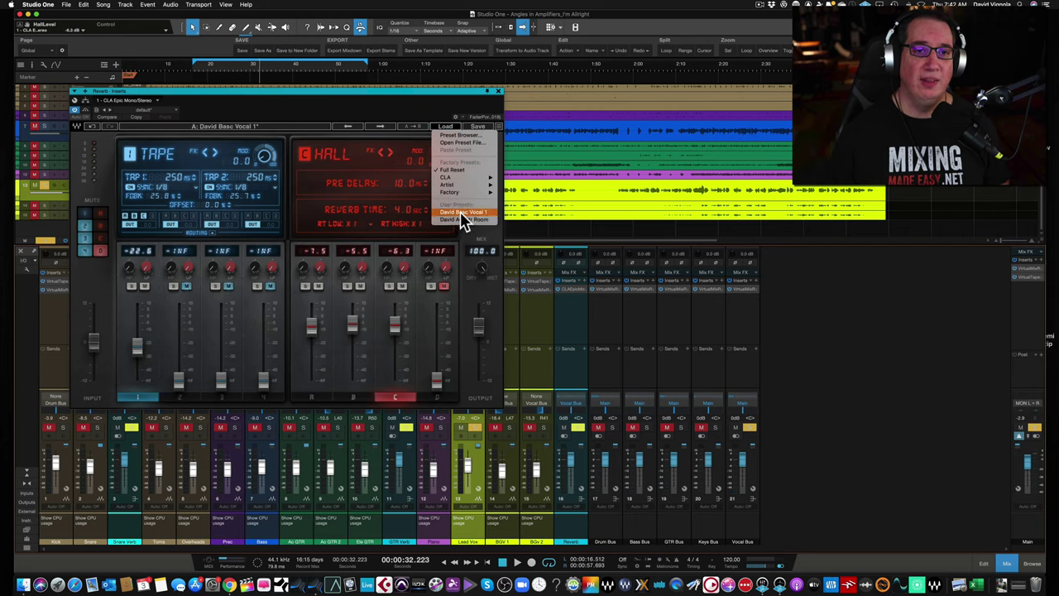
pyautogui.click(383, 111)
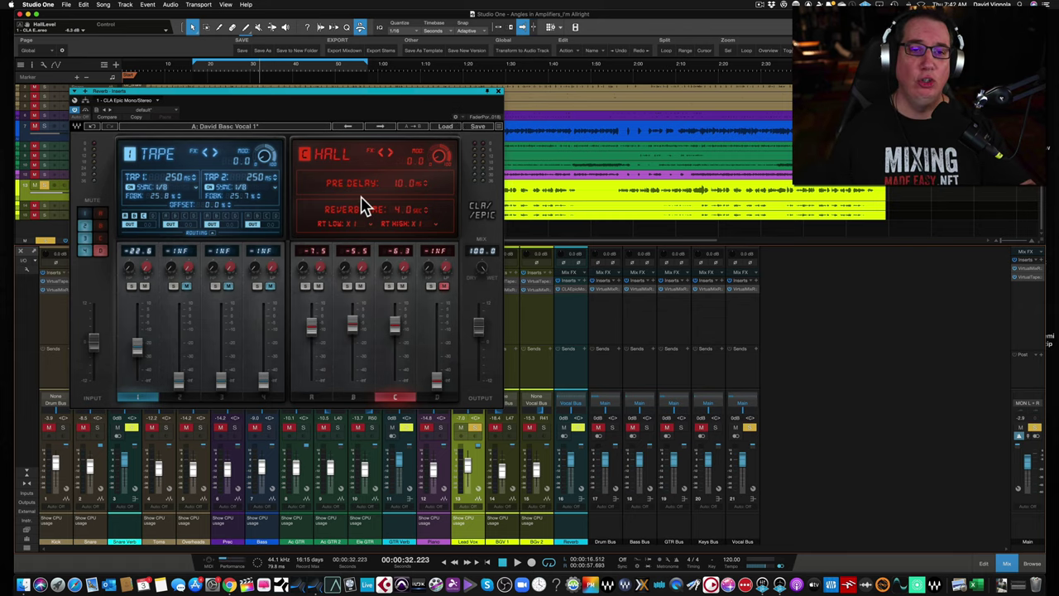
# Close the plug-in, unsolo the lead vocal, play the full mix and set the Lead Vox level to about -5.9 dB.
pyautogui.click(499, 90)
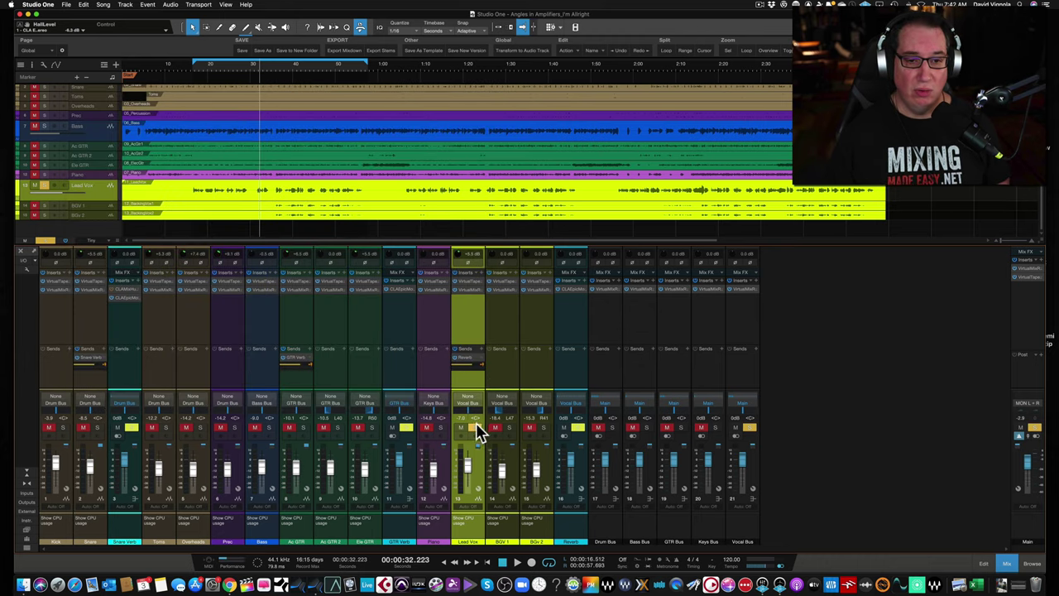
pyautogui.scroll(5, 468, 465)
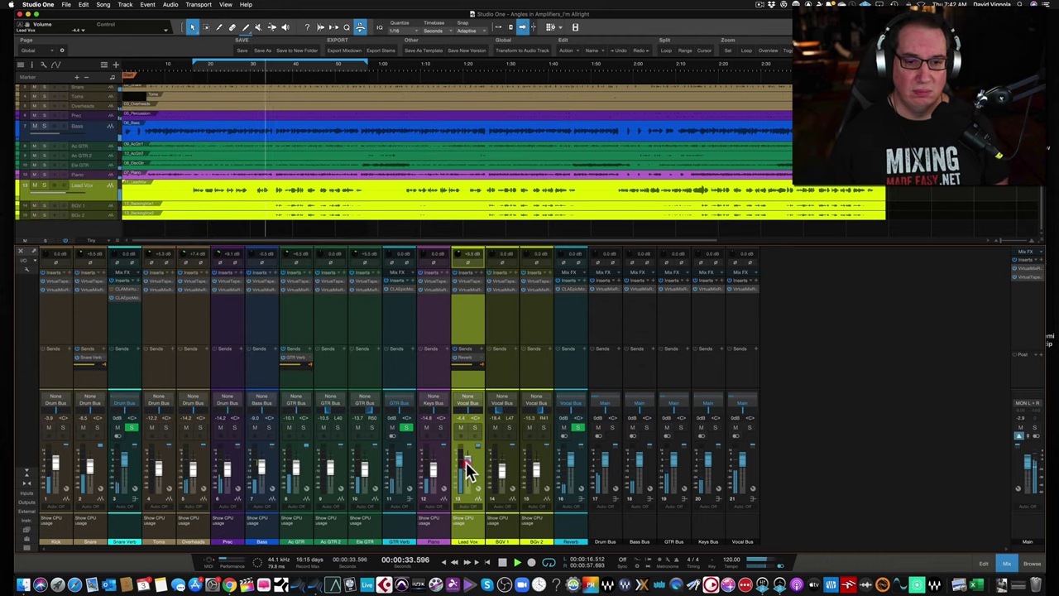
pyautogui.scroll(-2, 467, 470)
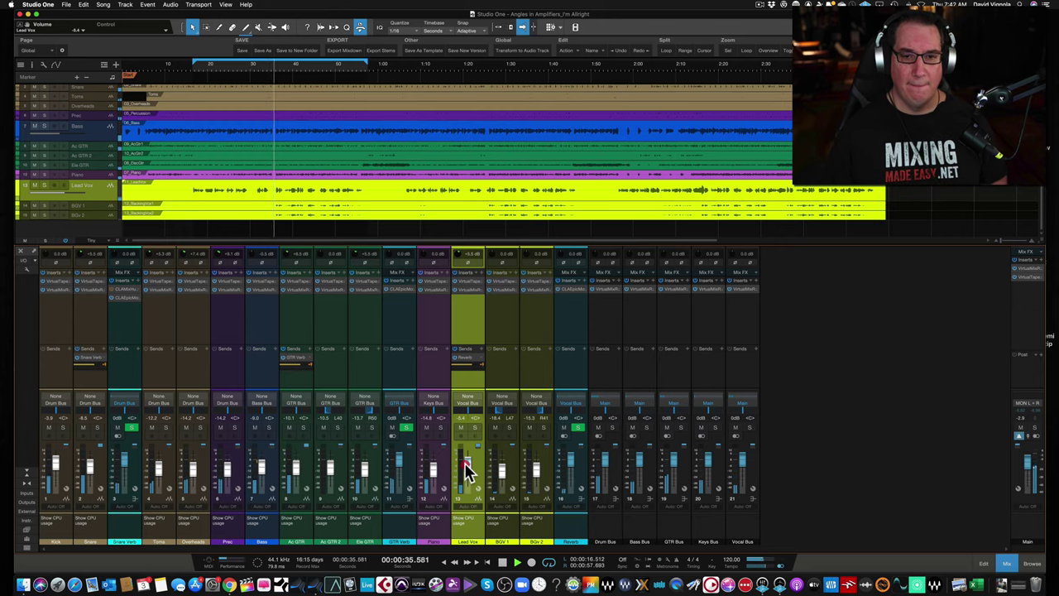
pyautogui.scroll(-3, 468, 472)
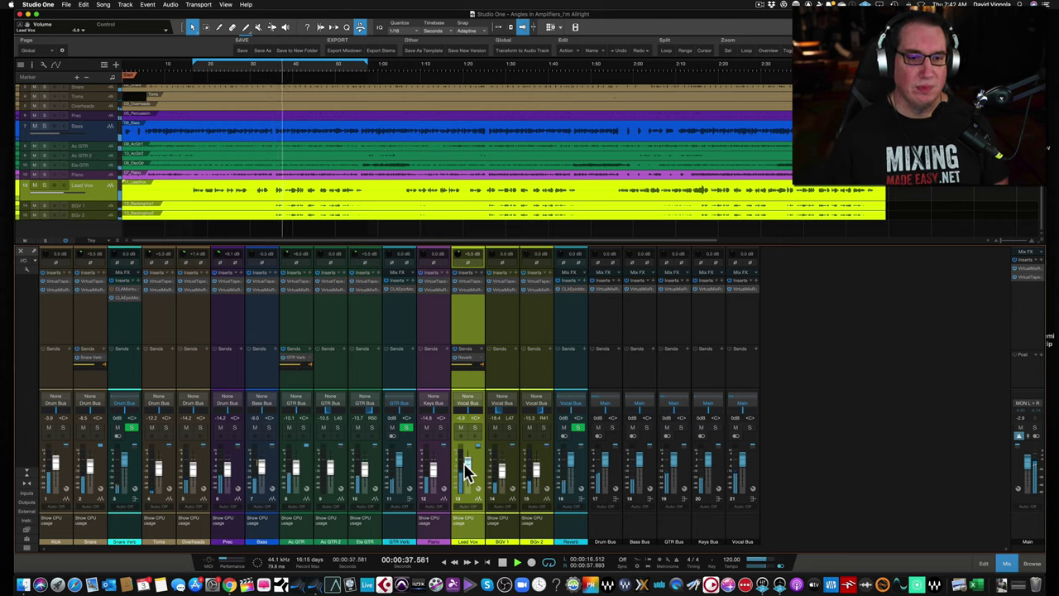
pyautogui.scroll(-2, 466, 468)
pyautogui.click(466, 463)
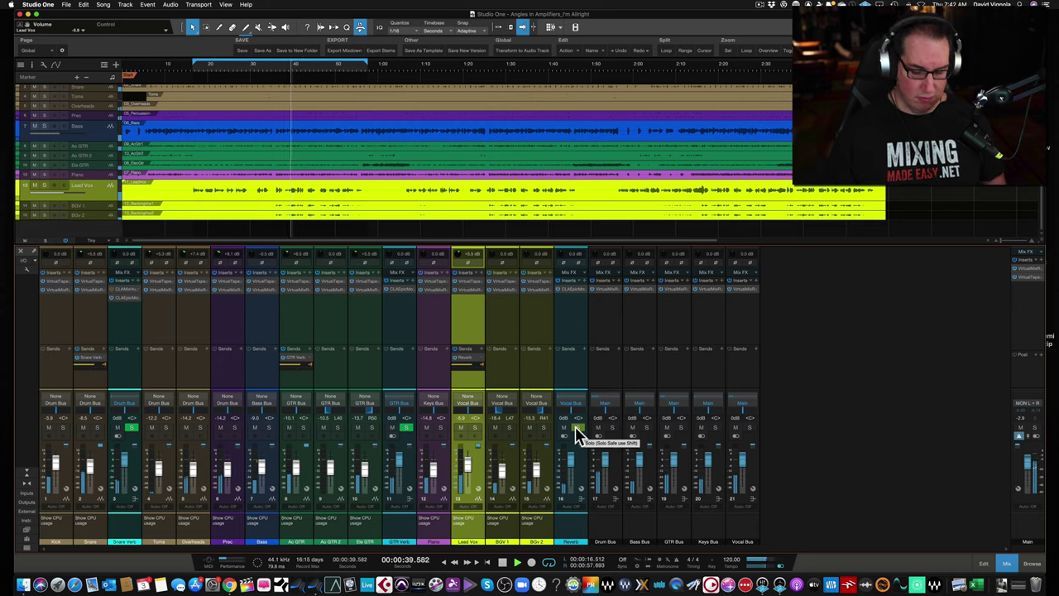
# Mute and unmute the vocal Reverb channel during playback to compare the mix without and with it.
pyautogui.click(577, 428)
pyautogui.click(563, 429)
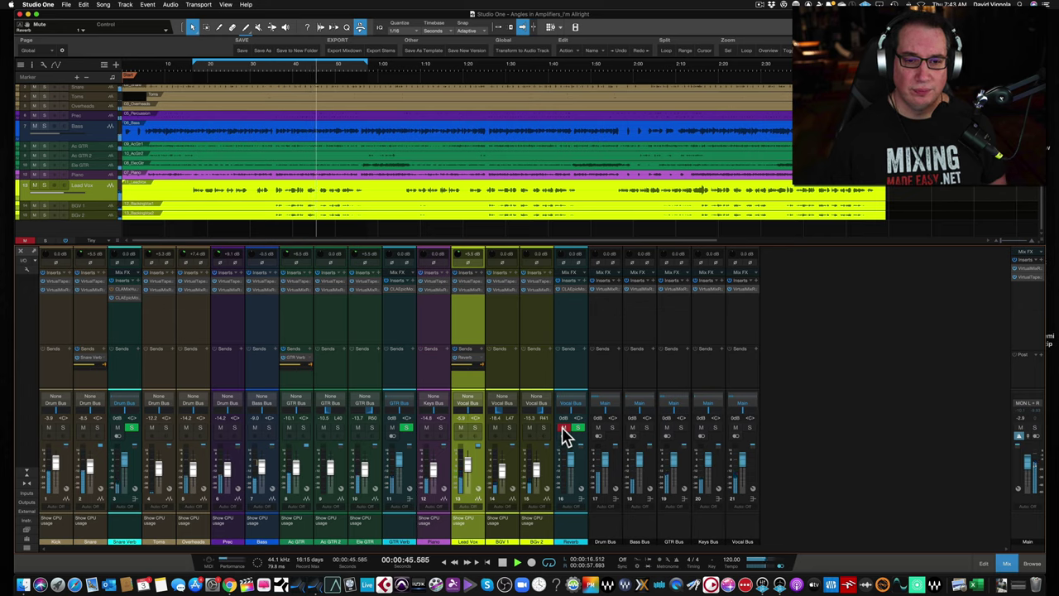
pyautogui.click(564, 428)
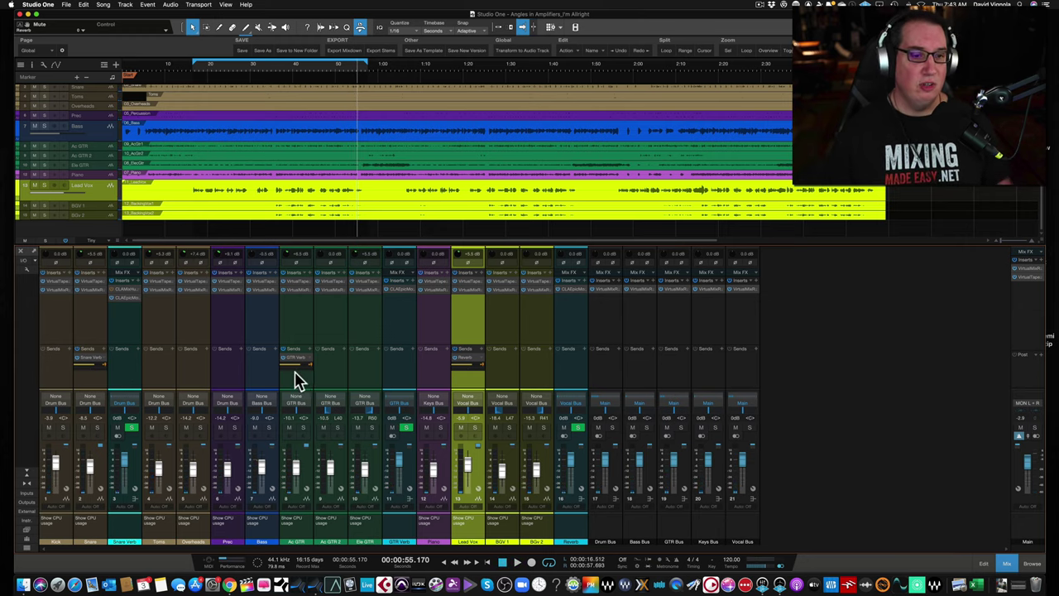
# Solo the Ac GTR channel and open the CLA Epic insert on GTR Verb, moving its window clear of the reverb channel strips.
pyautogui.click(297, 329)
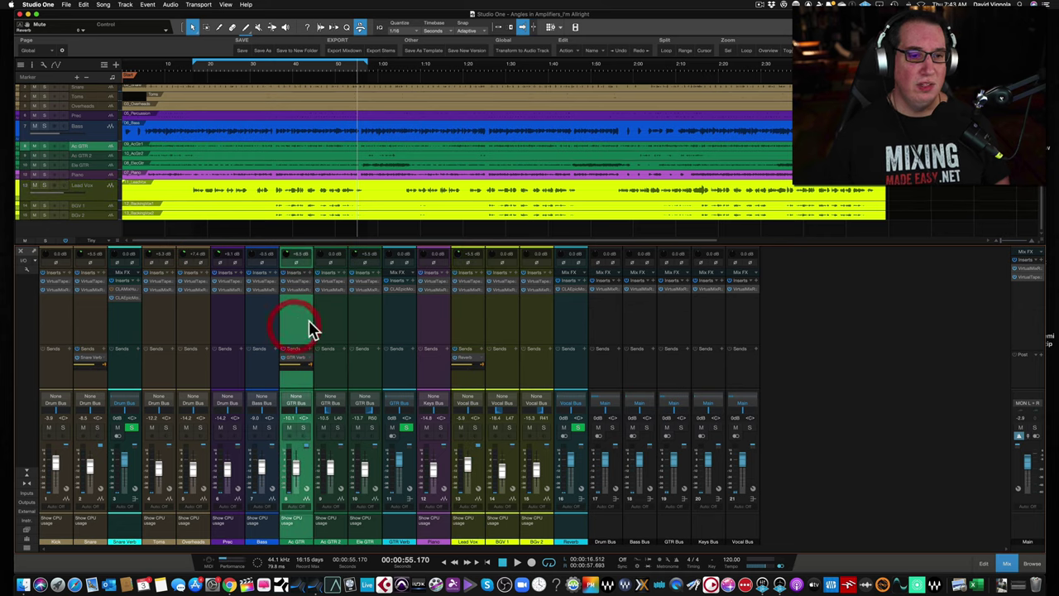
pyautogui.click(303, 427)
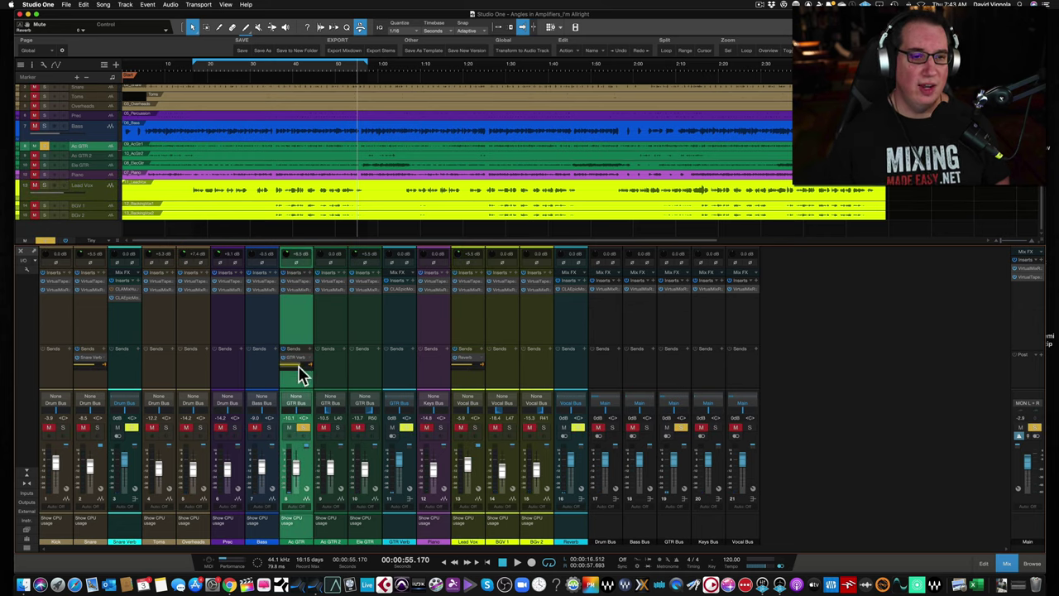
pyautogui.click(392, 385)
pyautogui.click(397, 289)
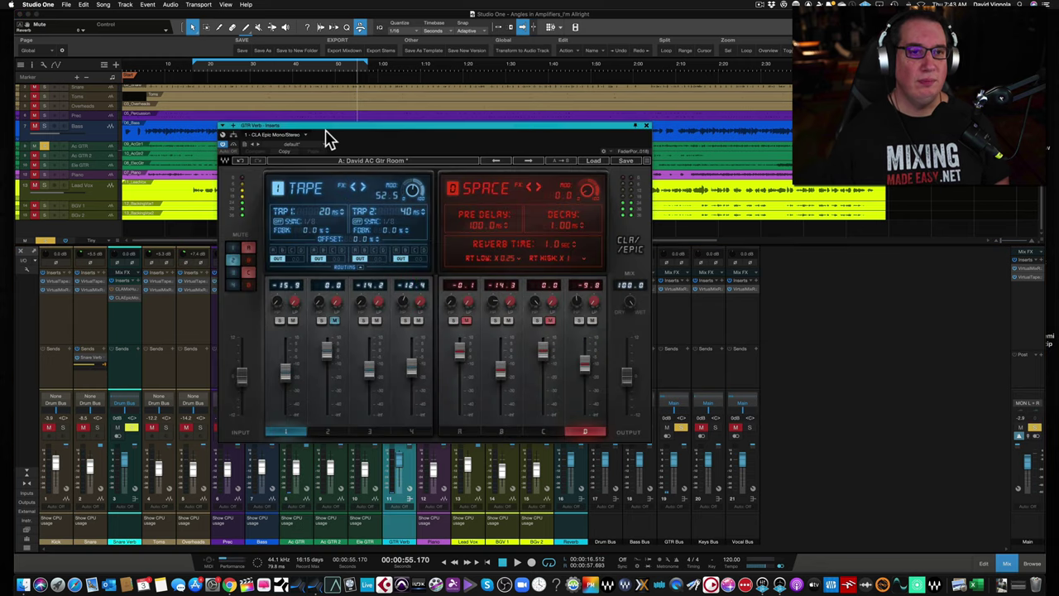
pyautogui.moveTo(329, 139); pyautogui.dragTo(244, 150)
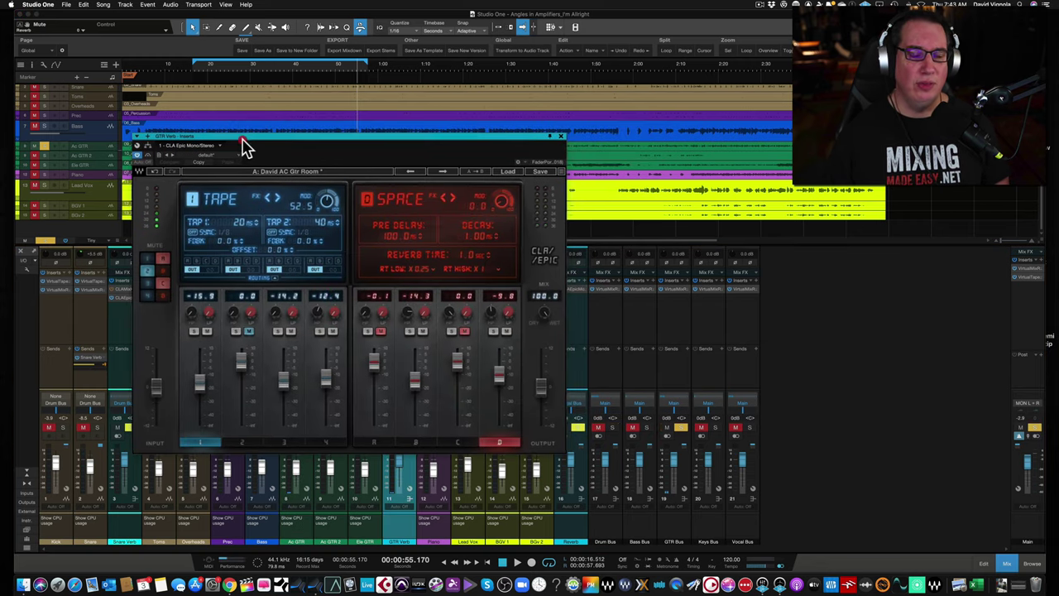
# View the loadable presets for GTR Verb's CLA Epic, and close the plug-in window without loading one.
pyautogui.click(504, 174)
pyautogui.moveTo(530, 224)
pyautogui.moveTo(577, 224)
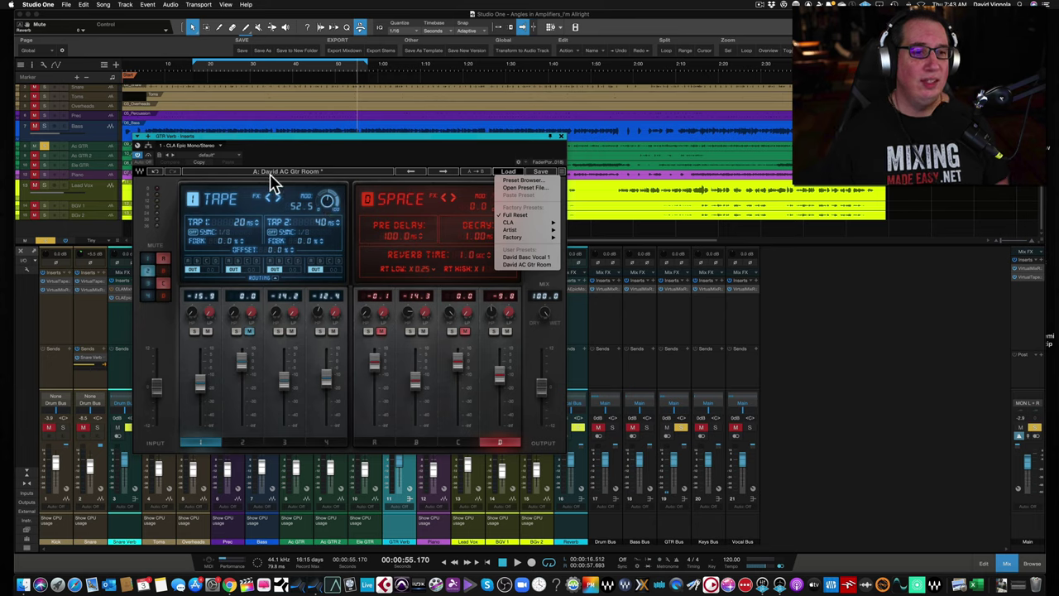
pyautogui.click(361, 158)
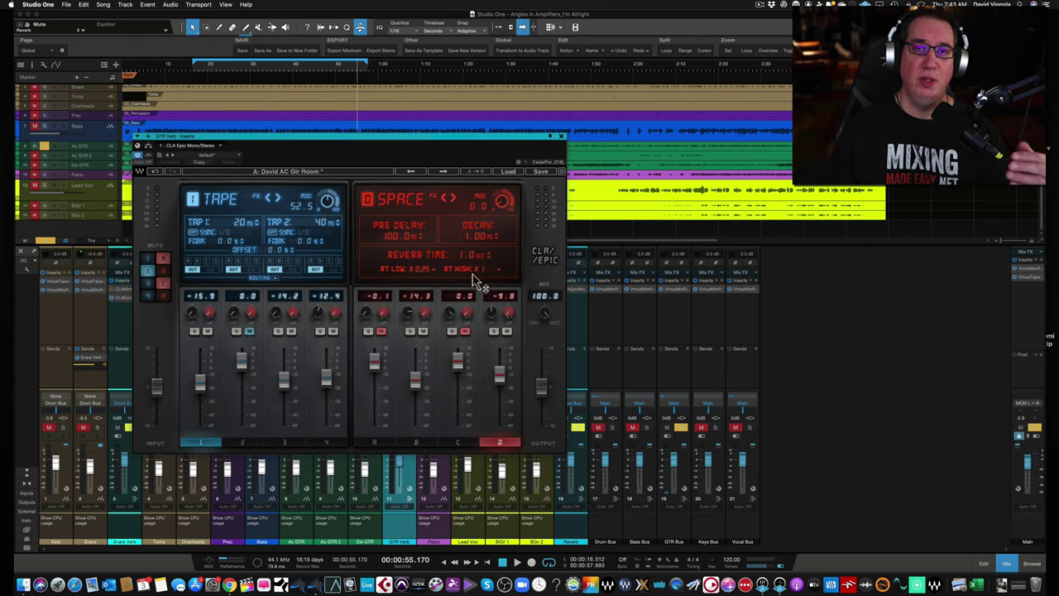
pyautogui.click(562, 137)
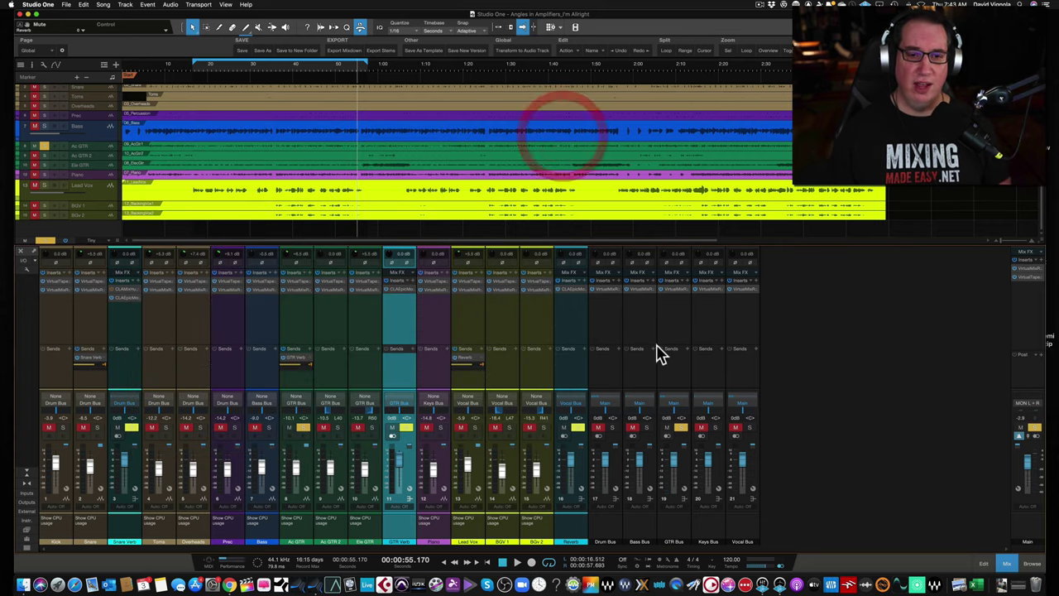
# Find CLA Epic Mono/Stereo among the Waves effects and insert a second instance on GTR Verb.
pyautogui.click(1031, 563)
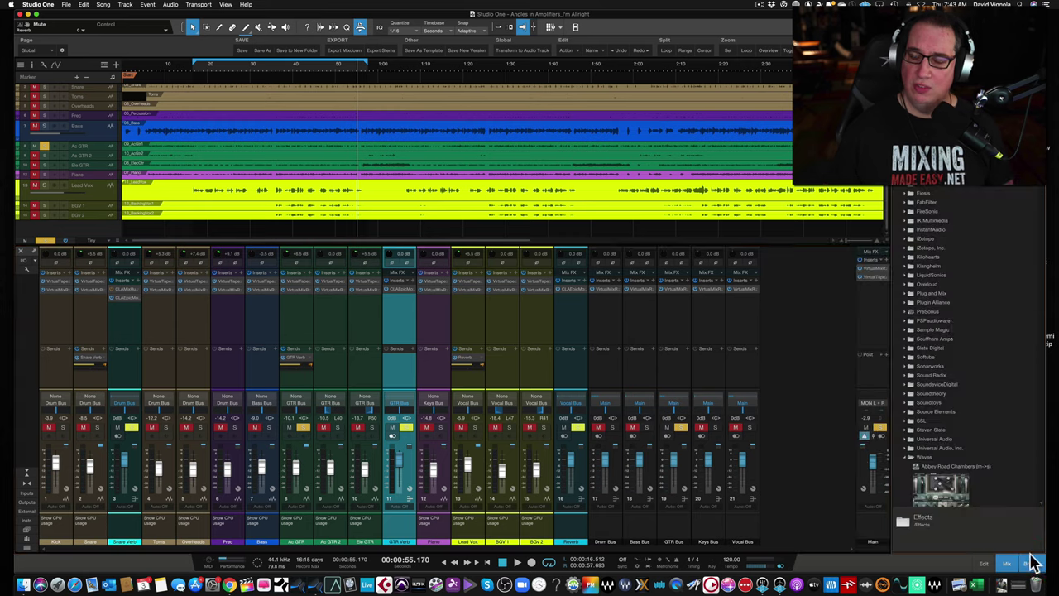
pyautogui.scroll(-15, 950, 441)
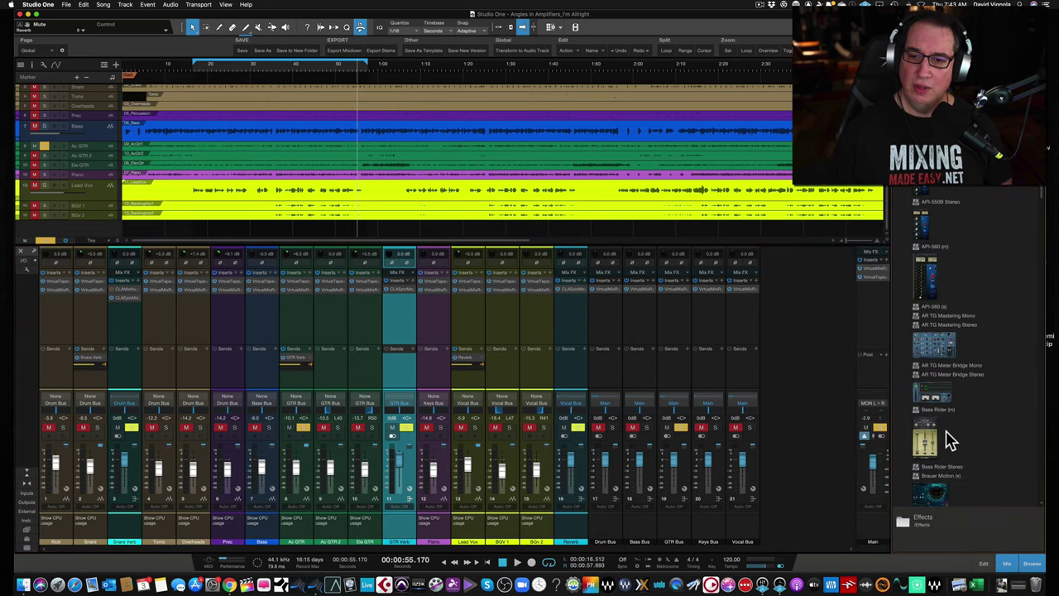
pyautogui.scroll(-5, 947, 434)
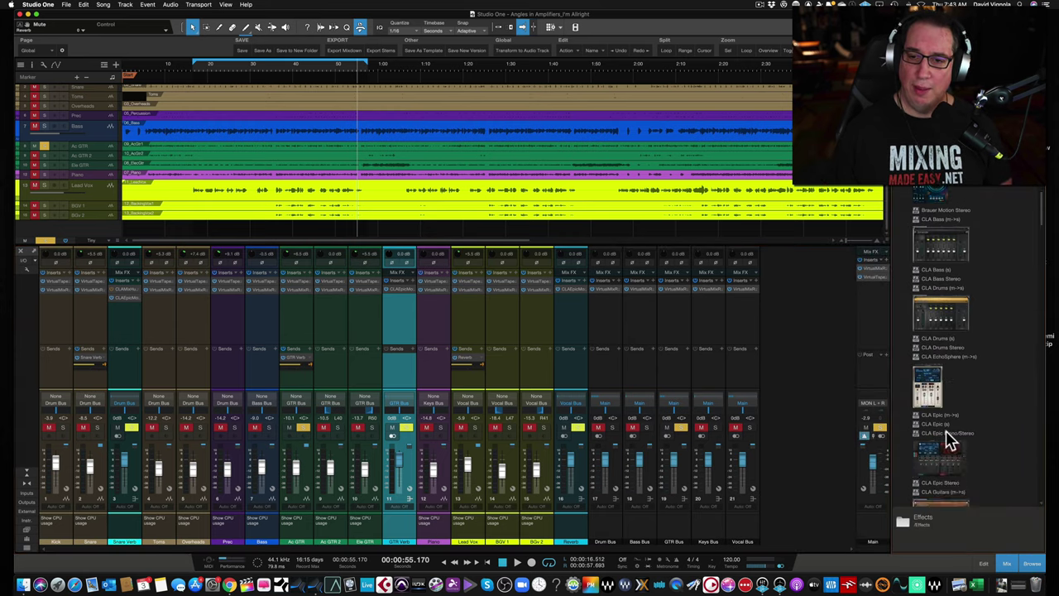
pyautogui.moveTo(940, 422); pyautogui.dragTo(402, 319)
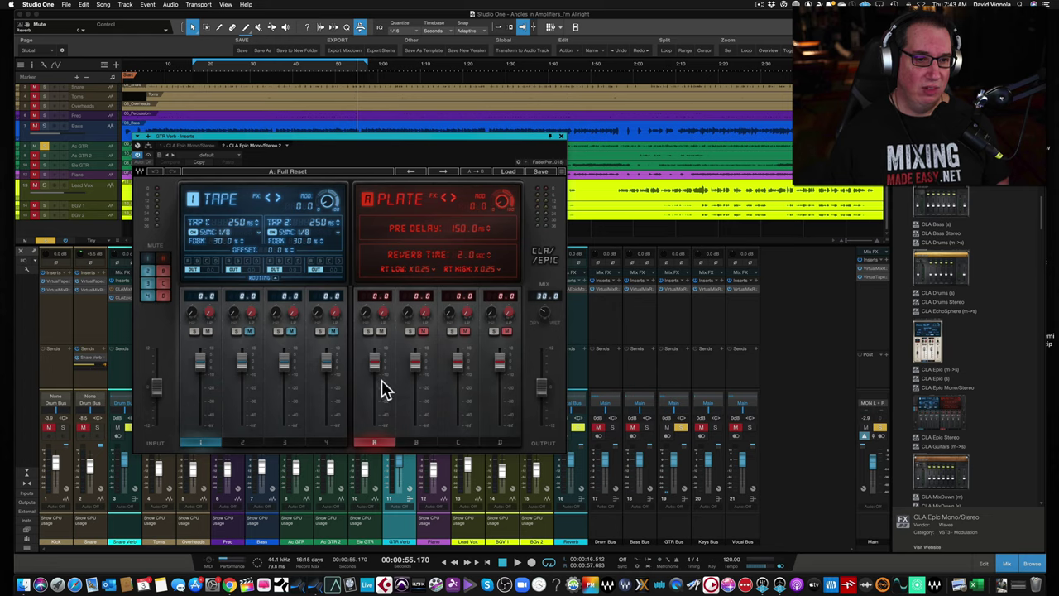
# Load the CLA guitar preset Acoustic Gt Room #2 in the second CLA Epic and set its mix to 100.
pyautogui.click(508, 171)
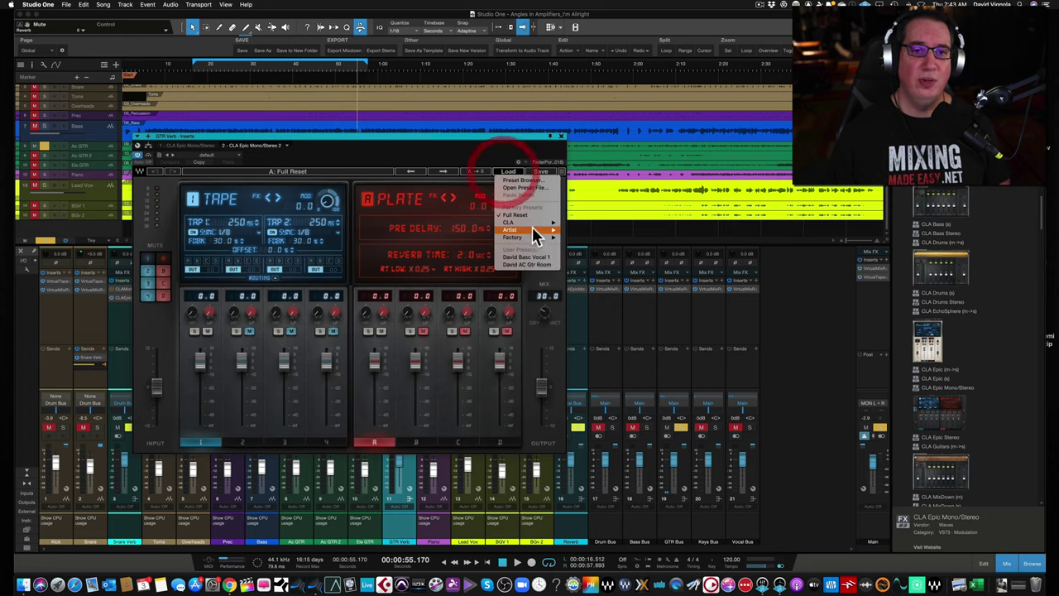
pyautogui.moveTo(592, 224)
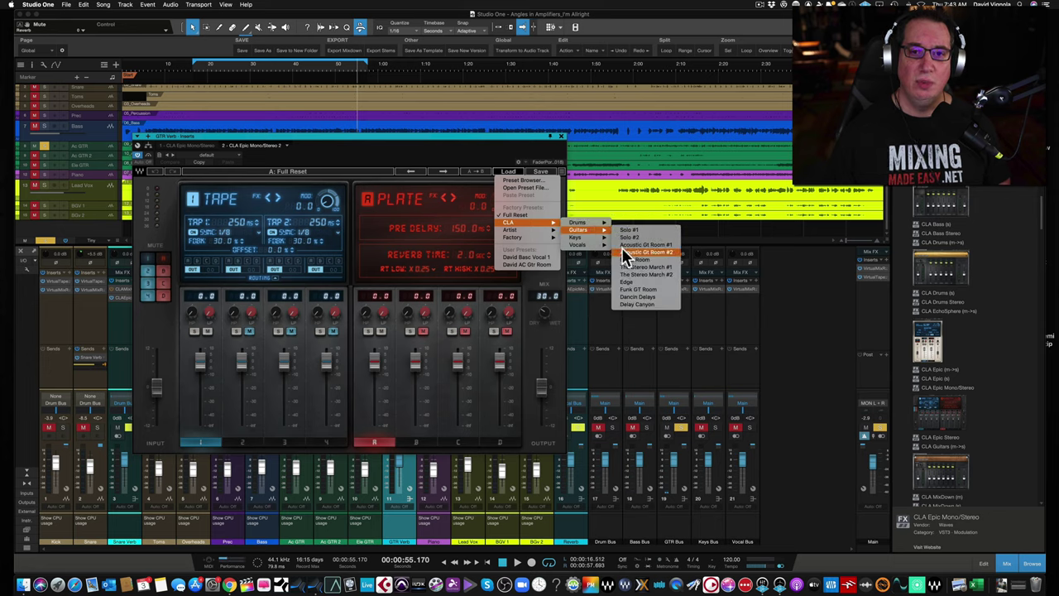
pyautogui.click(621, 247)
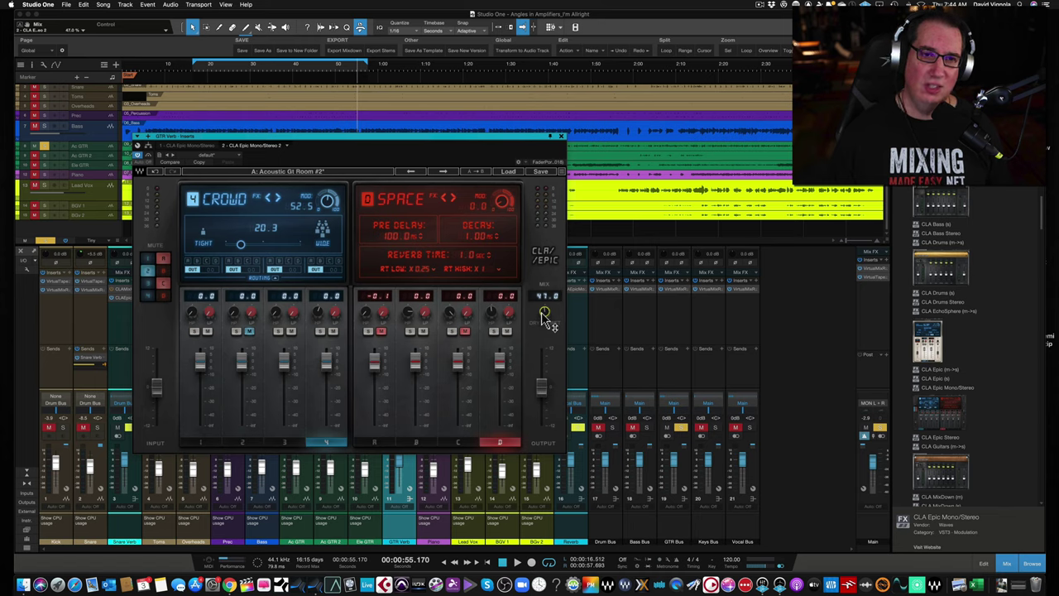
pyautogui.moveTo(546, 317); pyautogui.dragTo(546, 281)
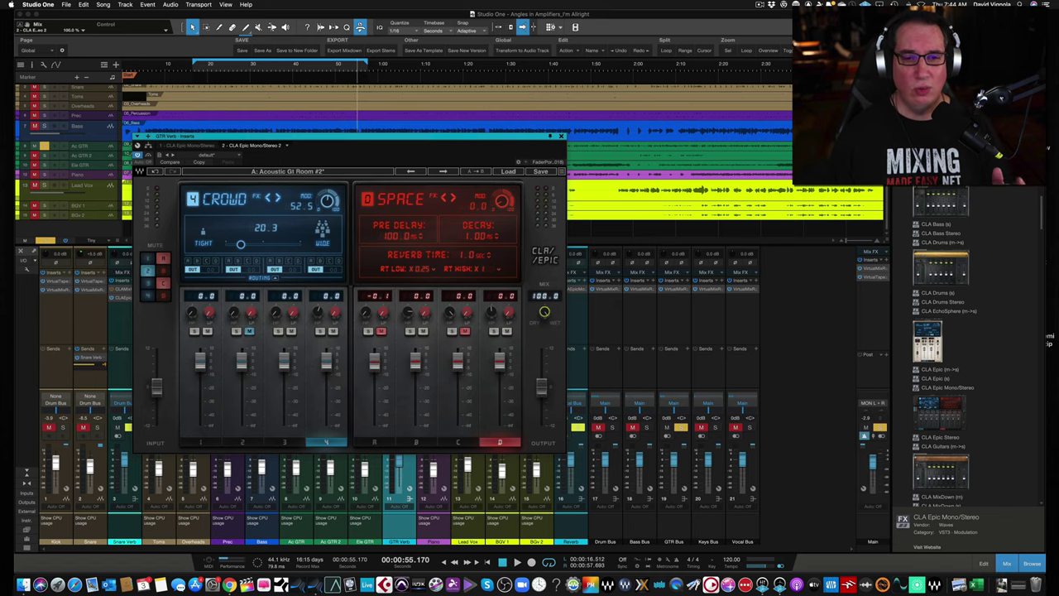
# Close the second CLA Epic's window and remove that instance from GTR Verb.
pyautogui.click(562, 134)
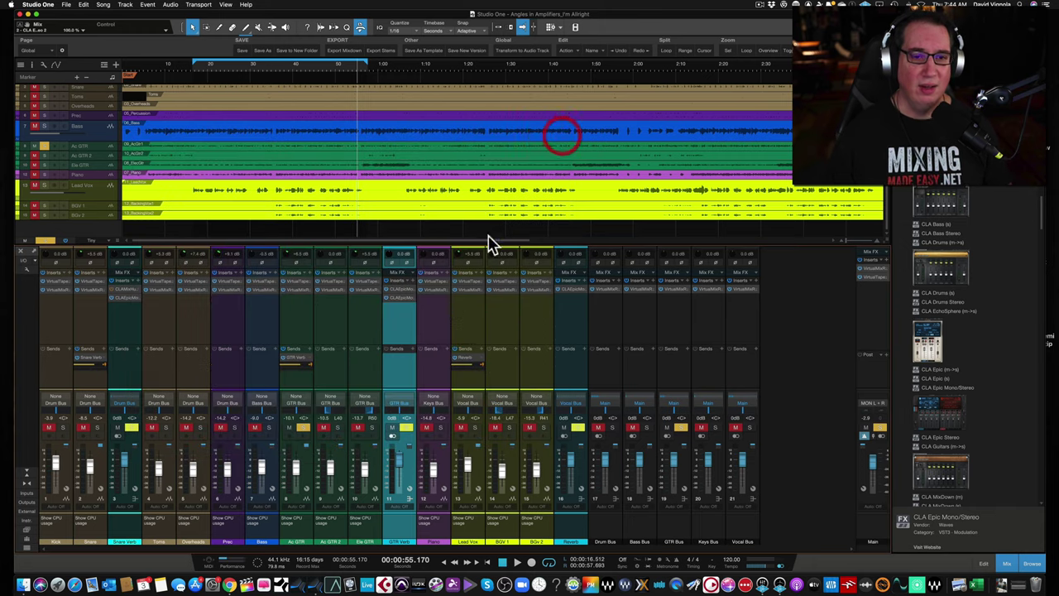
pyautogui.rightClick(412, 302)
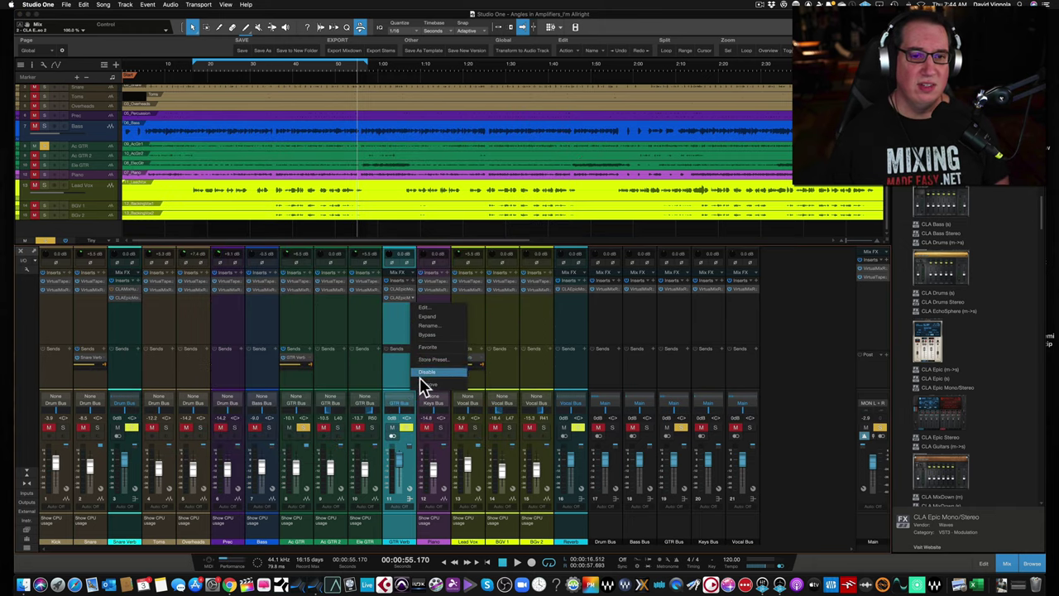
pyautogui.click(422, 374)
# Reopen GTR Verb's original CLA Epic, audition it on the soloed acoustic guitar, and display the Slap delay's settings.
pyautogui.click(400, 298)
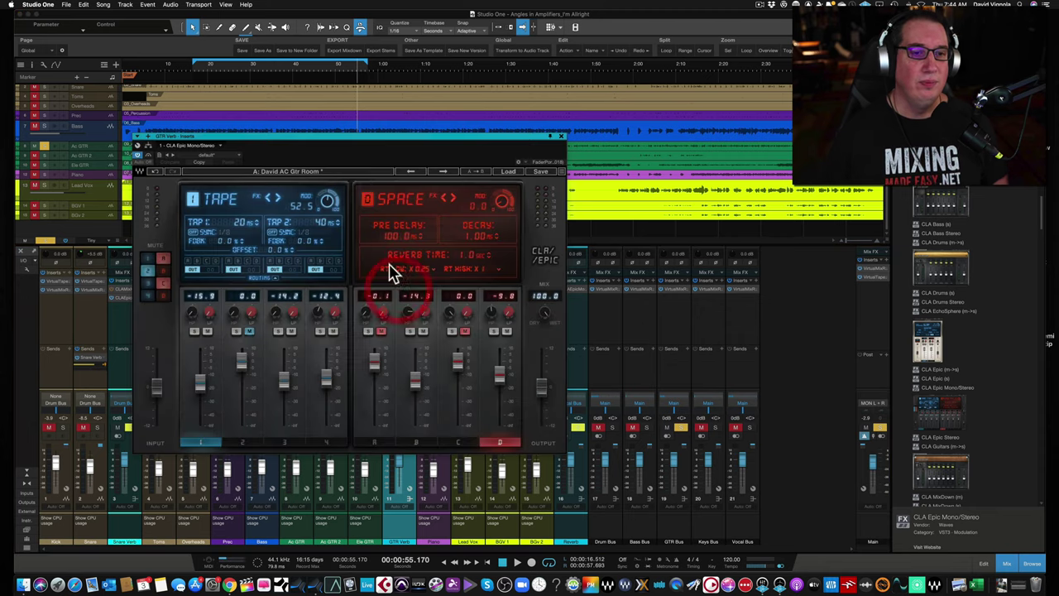
pyautogui.moveTo(383, 142); pyautogui.dragTo(391, 133)
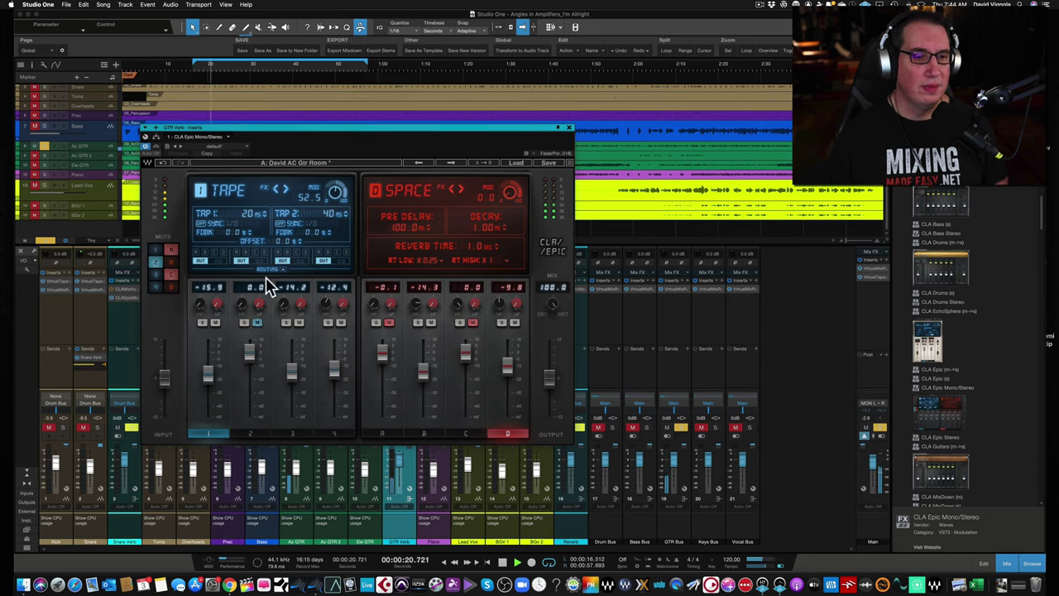
pyautogui.press('space')
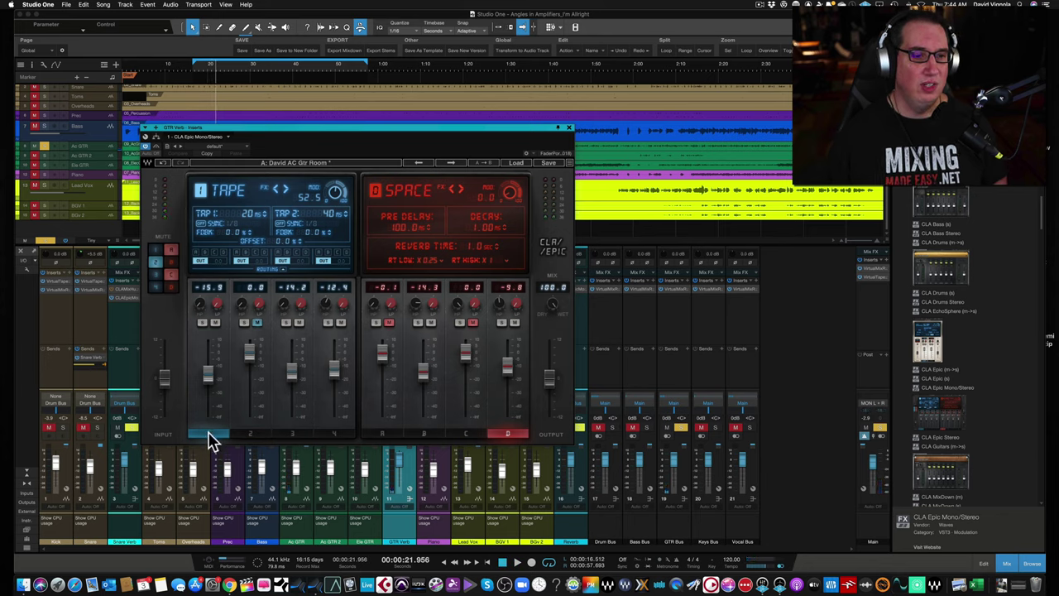
pyautogui.click(297, 437)
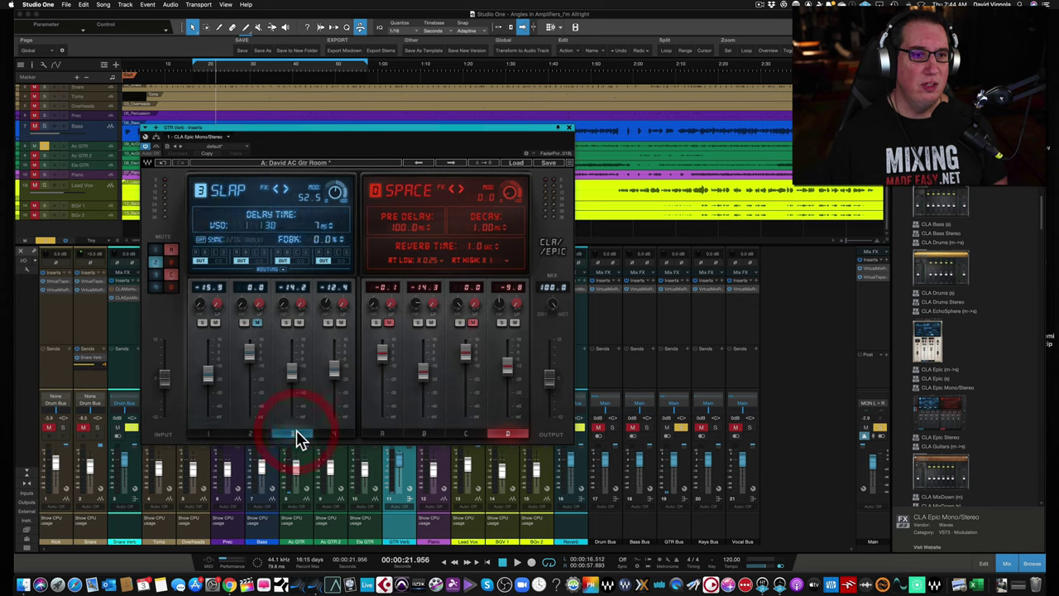
# Inspect the settings of the Crowd delay and the Room and Space reverbs, and start playback of the soloed acoustic guitar.
pyautogui.click(335, 436)
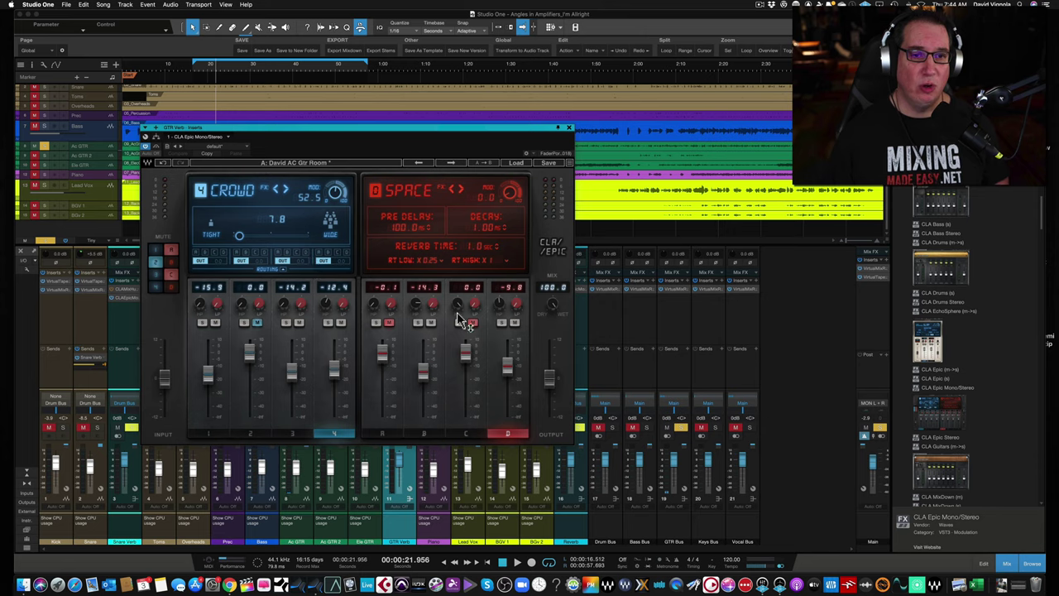
pyautogui.click(423, 434)
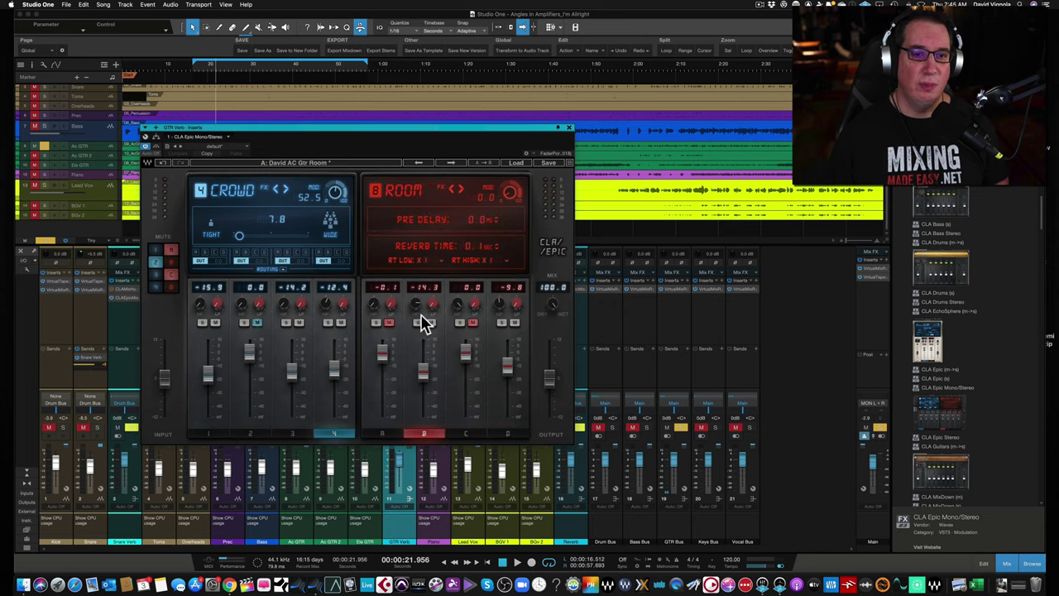
pyautogui.click(508, 434)
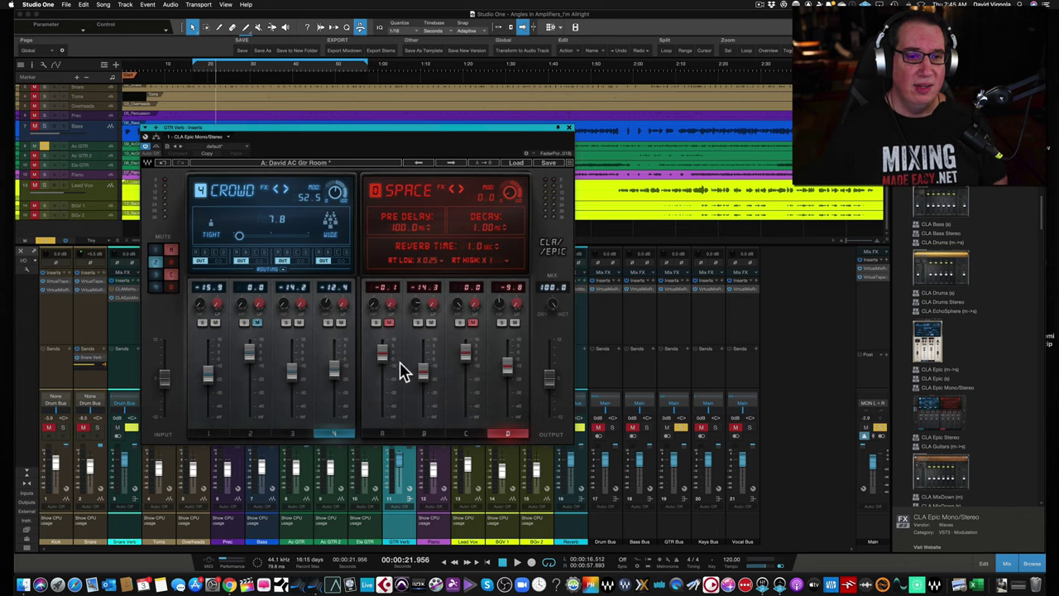
pyautogui.press('space')
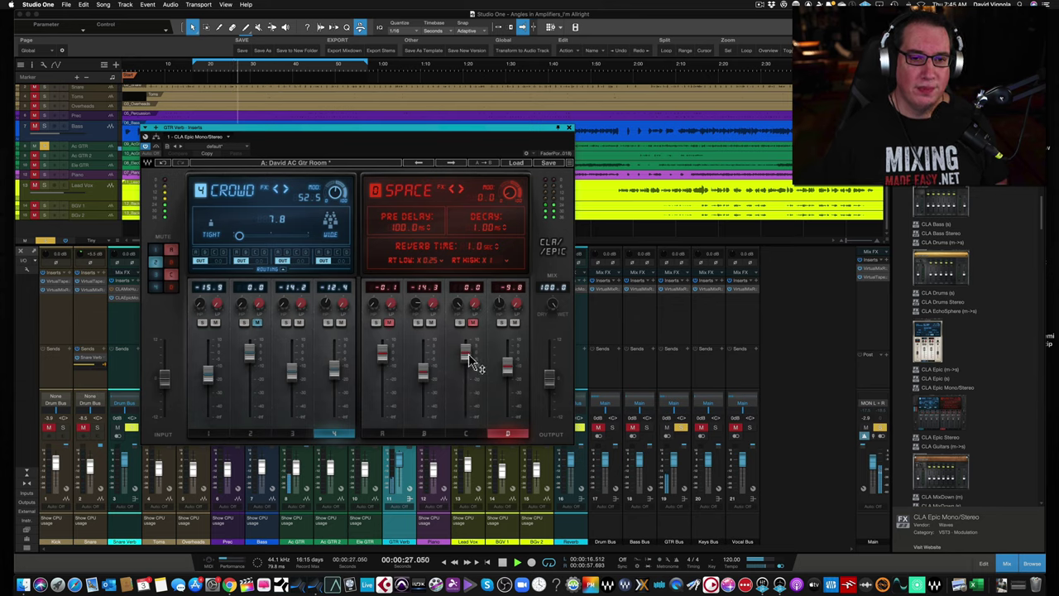
# Mute the Tape, Slap and Crowd delays and the Space reverb so only the Room reverb remains active.
pyautogui.click(215, 326)
pyautogui.click(299, 326)
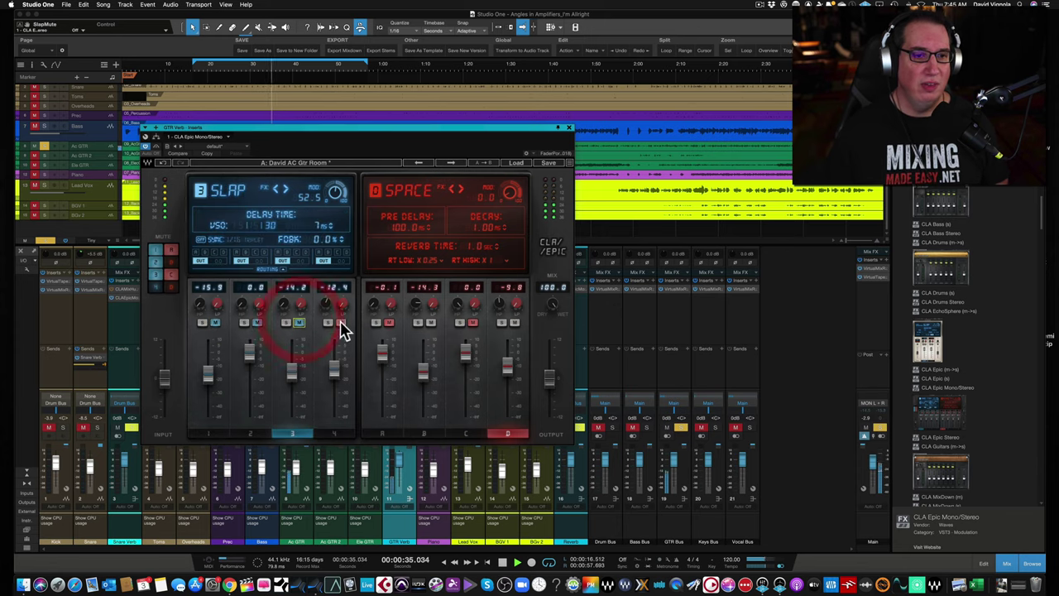
pyautogui.click(340, 323)
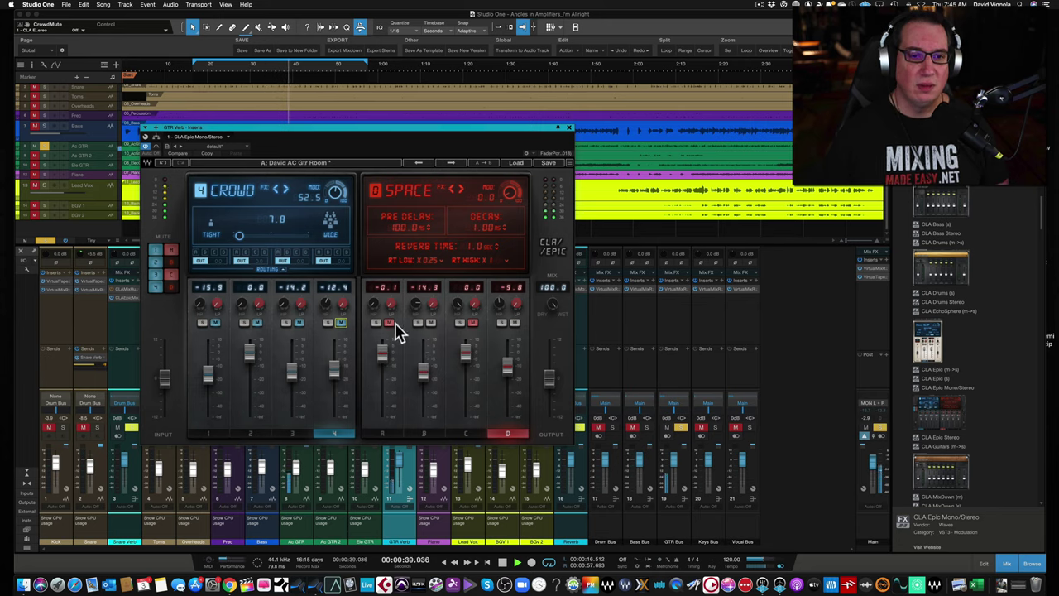
pyautogui.click(512, 323)
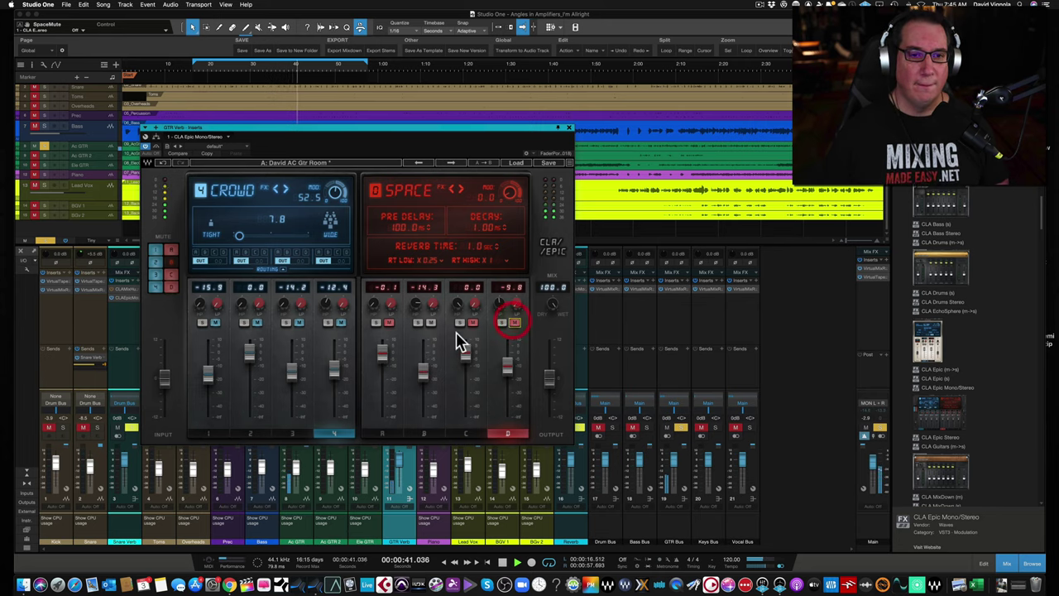
# Audition the Room and Space reverbs separately, setting the Room level to -9.3 dB and the Space level to -12.5 dB.
pyautogui.click(423, 433)
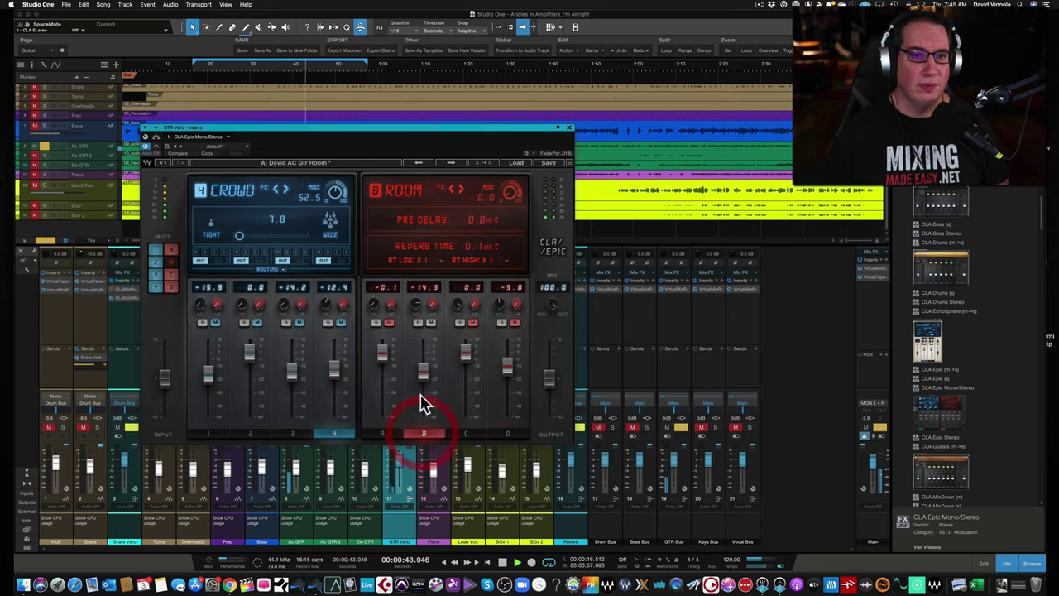
pyautogui.moveTo(423, 372)
pyautogui.mouseDown()
pyautogui.moveTo(423, 354)
pyautogui.moveTo(423, 376)
pyautogui.mouseUp()
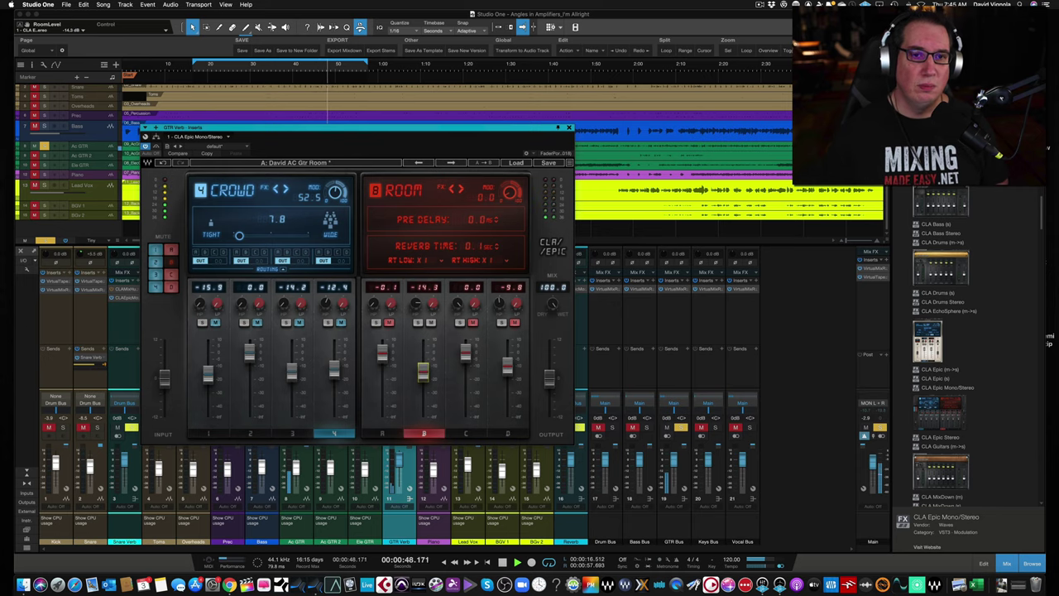
pyautogui.moveTo(424, 372); pyautogui.dragTo(423, 364)
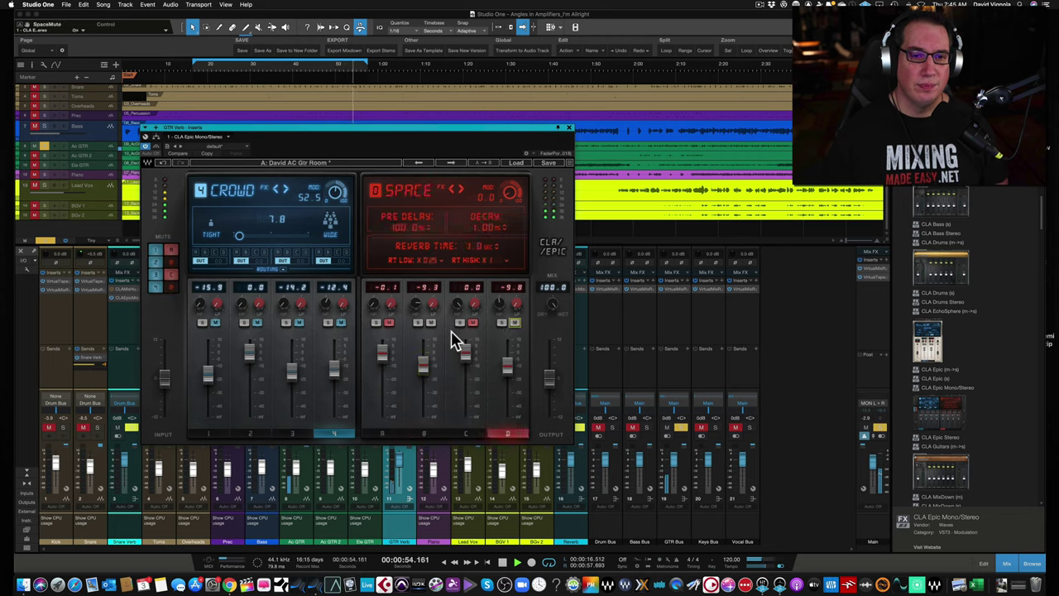
pyautogui.click(430, 322)
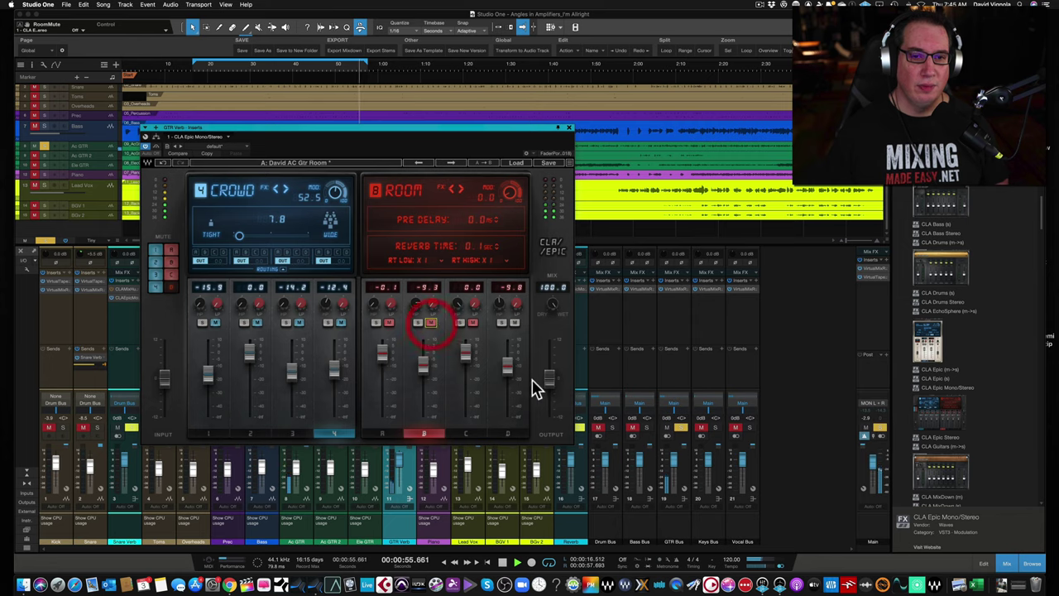
pyautogui.click(508, 434)
pyautogui.moveTo(510, 378); pyautogui.dragTo(507, 370)
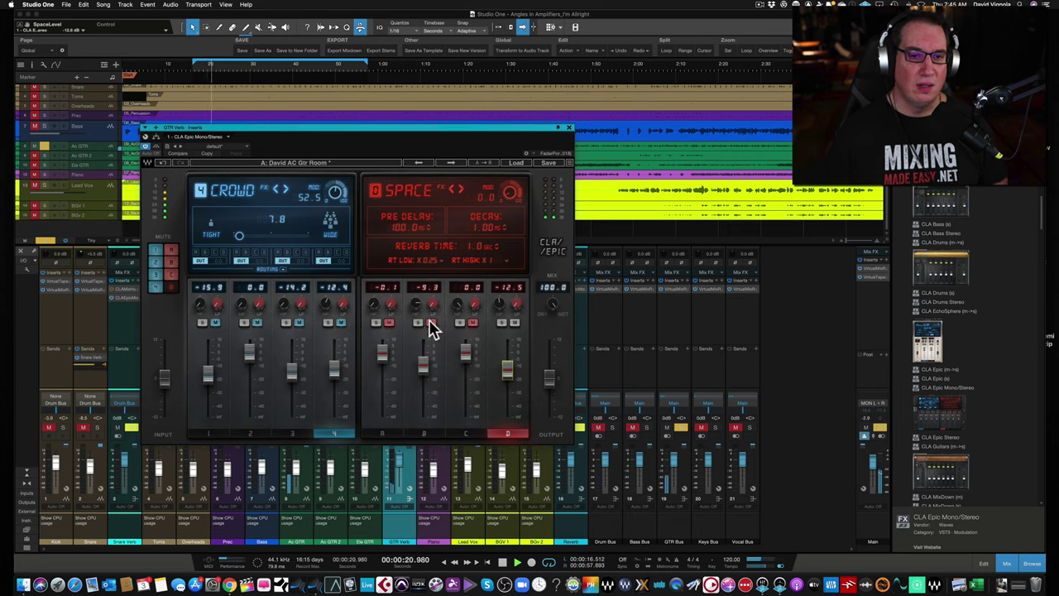
# Unmute the Room reverb and set its level to -10.2 dB, and unmute the Tape and Crowd delays.
pyautogui.click(434, 328)
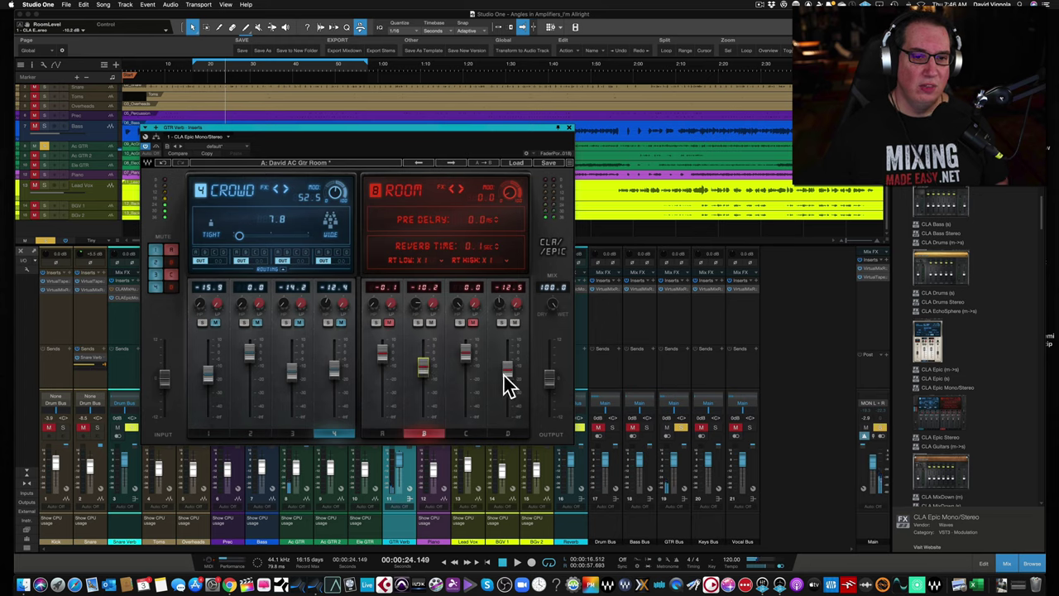
pyautogui.click(216, 323)
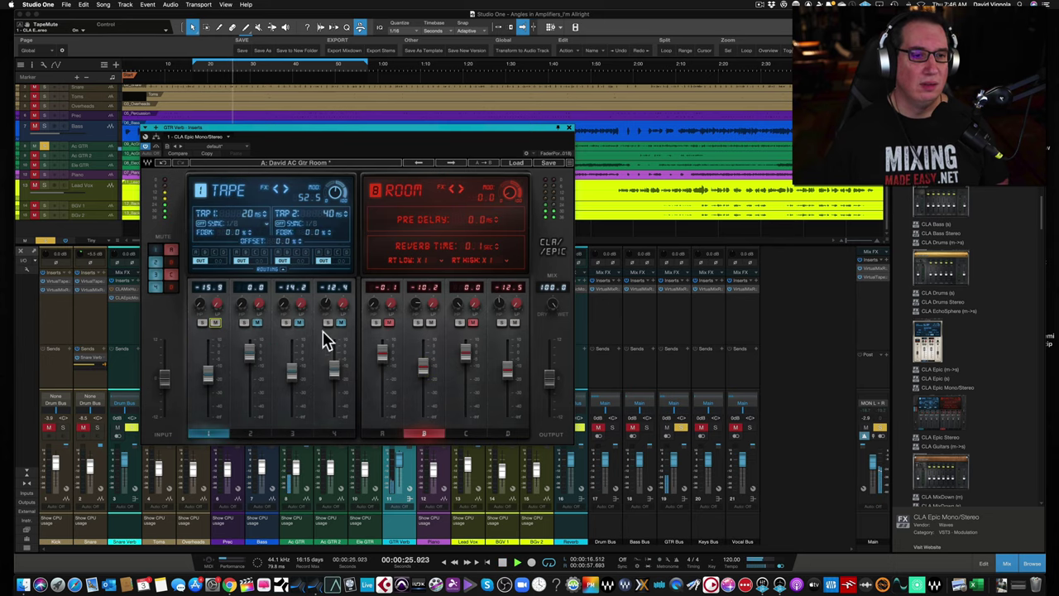
pyautogui.click(340, 323)
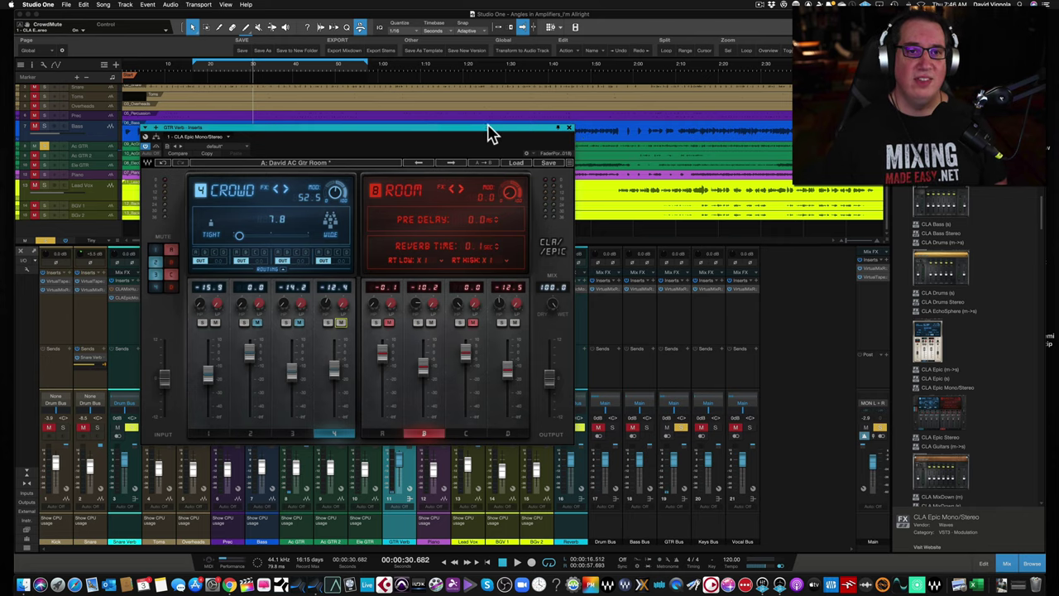
# Unsolo the acoustic guitar and play the full mix, comparing it with GTR Verb muted and unmuted.
pyautogui.moveTo(489, 131); pyautogui.dragTo(464, 51)
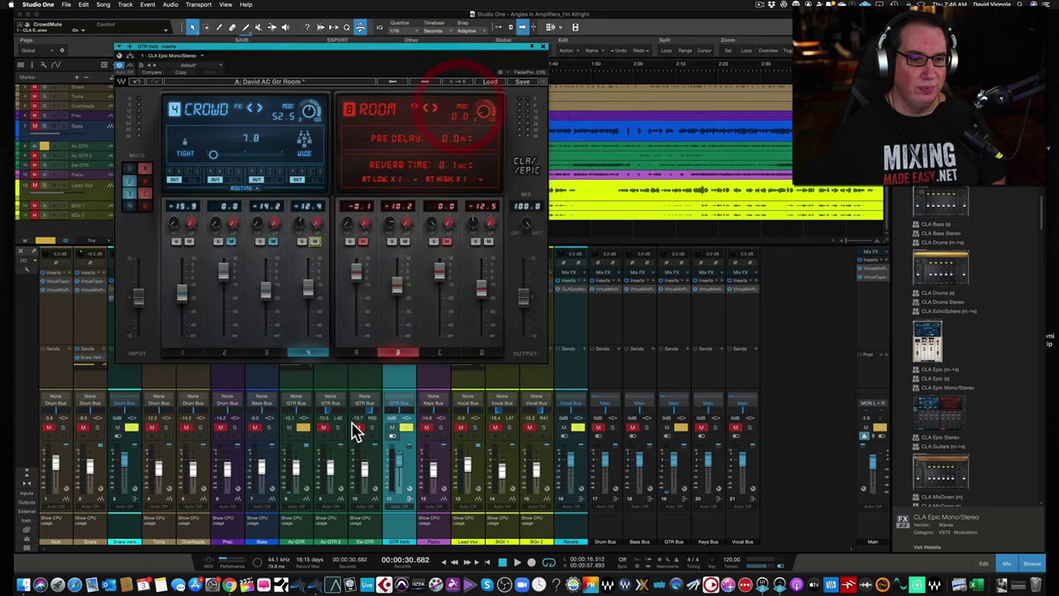
pyautogui.click(304, 427)
pyautogui.press('space')
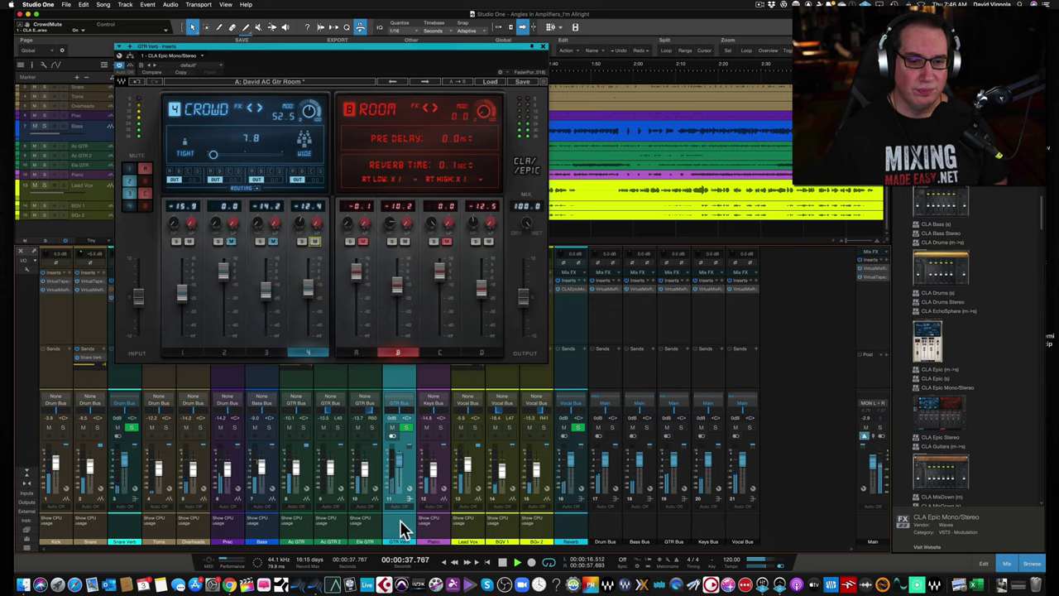
pyautogui.click(392, 429)
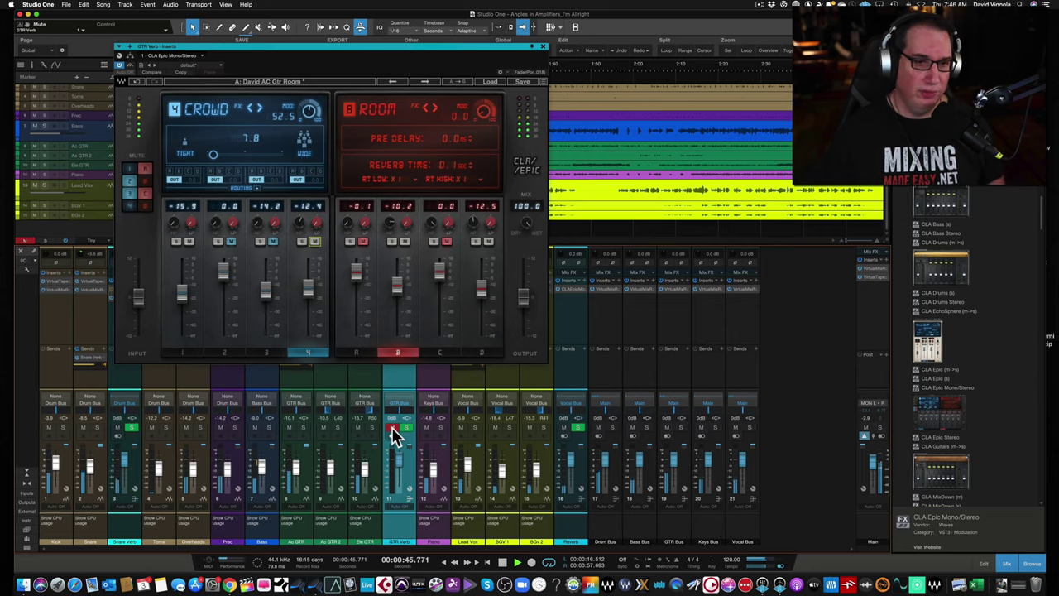
pyautogui.click(392, 428)
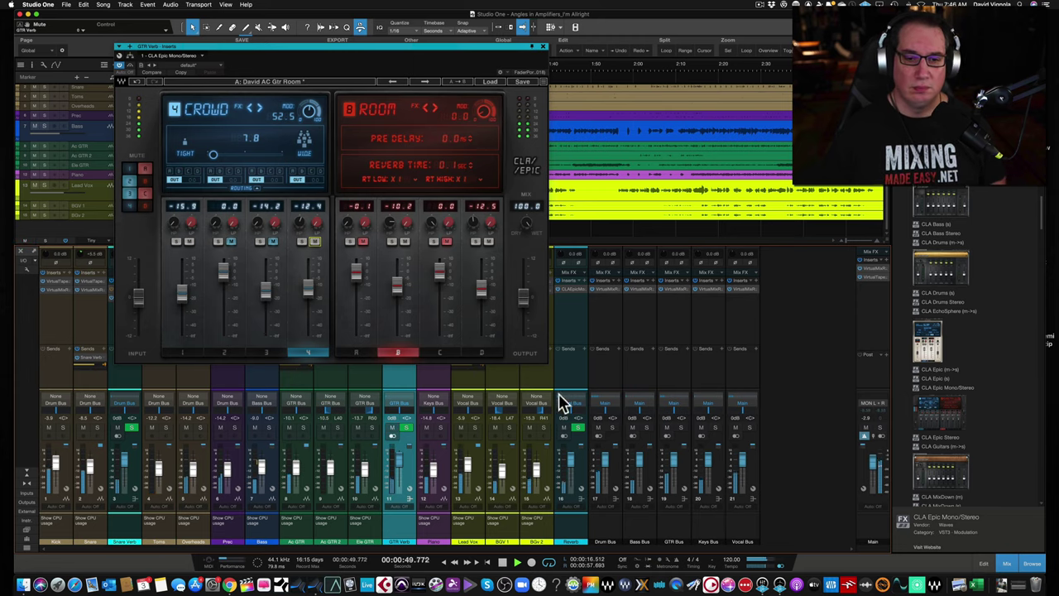
# Mute the Vocal Bus and compare the instrumental mix with and without GTR Verb.
pyautogui.click(735, 426)
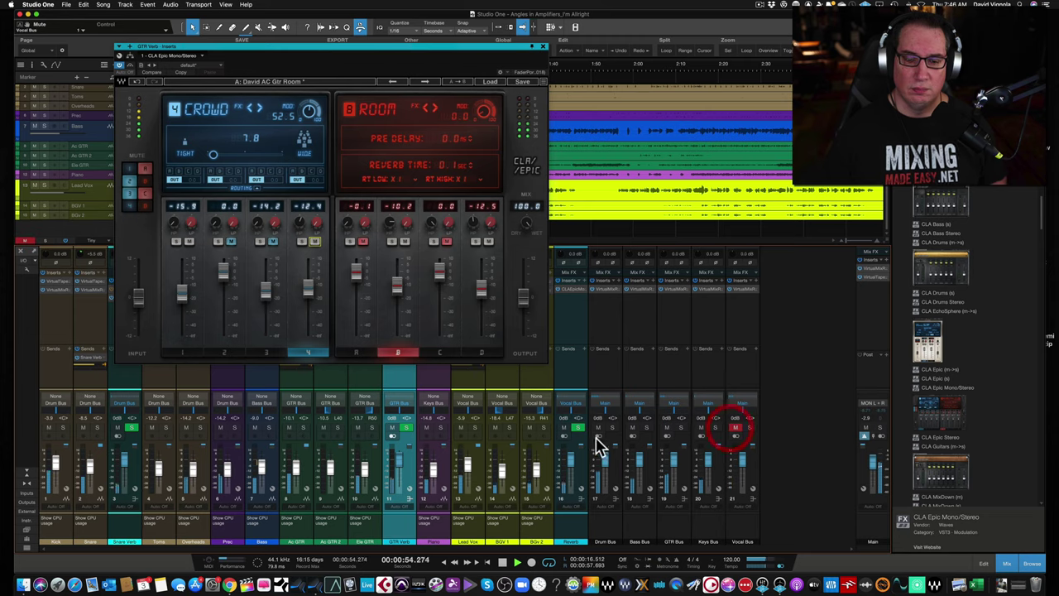
pyautogui.click(404, 429)
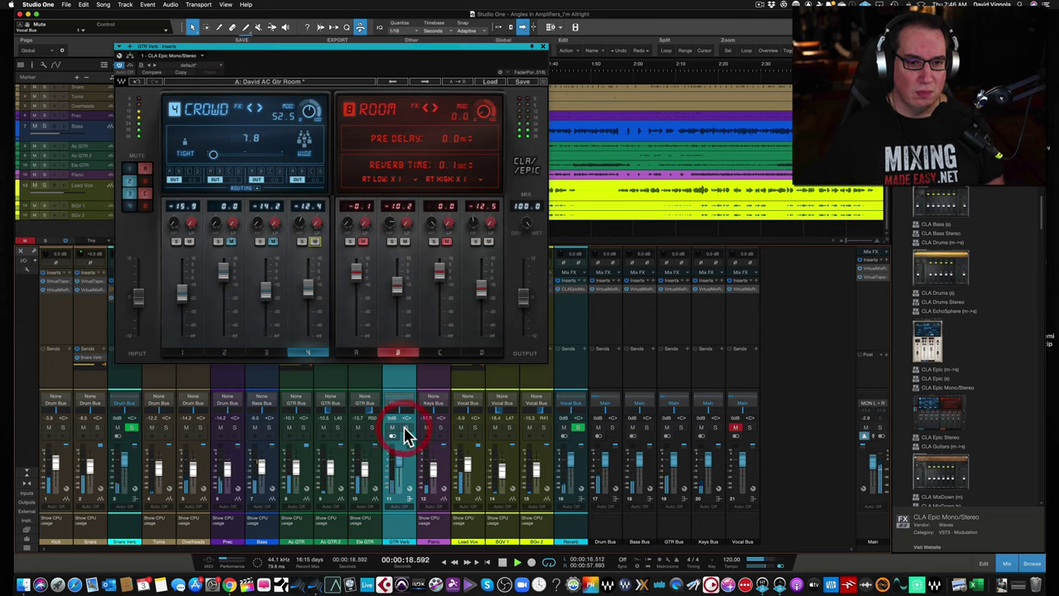
pyautogui.click(391, 428)
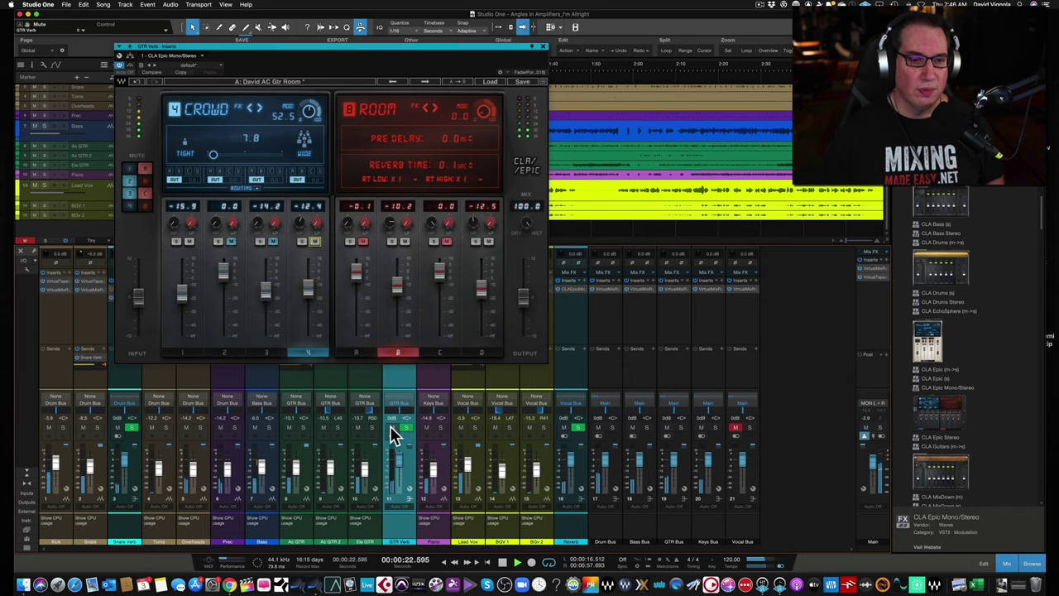
# Close GTR Verb's CLA Epic window, reopen it to review its delays and reverbs, and close it again.
pyautogui.moveTo(347, 52); pyautogui.dragTo(349, 70)
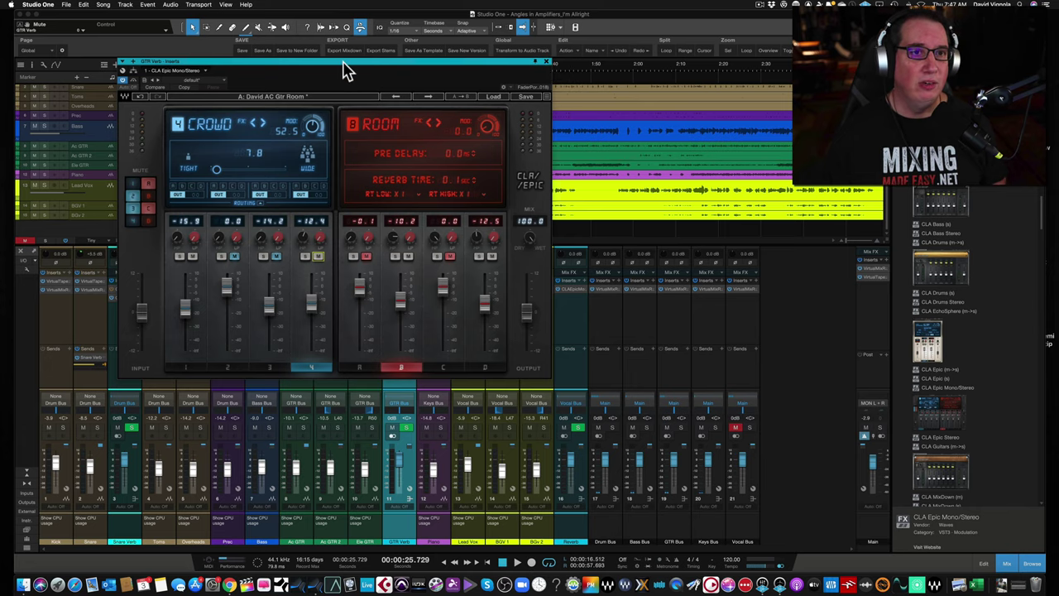
pyautogui.click(547, 63)
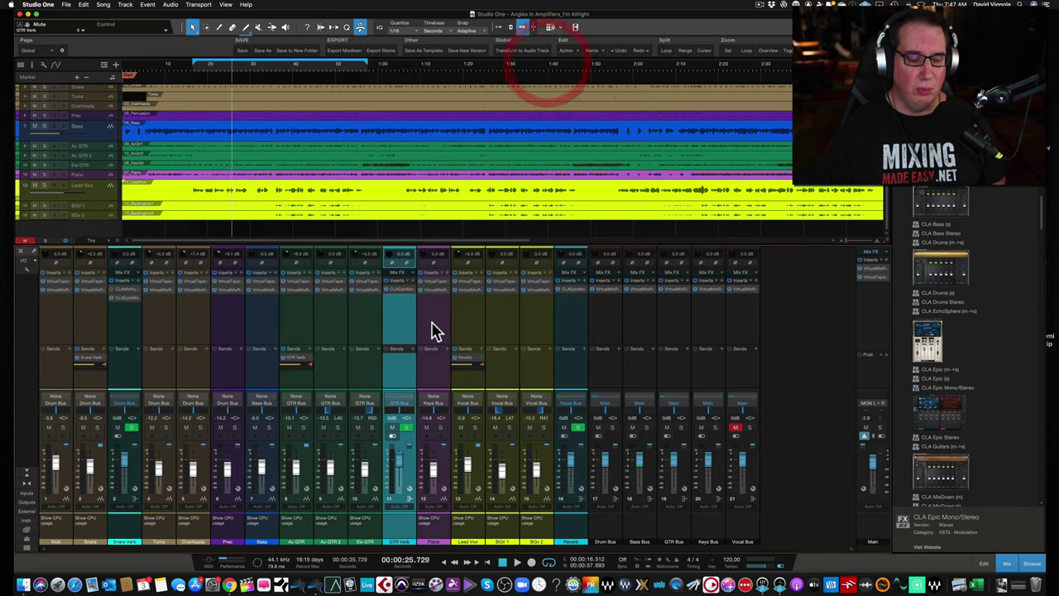
pyautogui.click(399, 293)
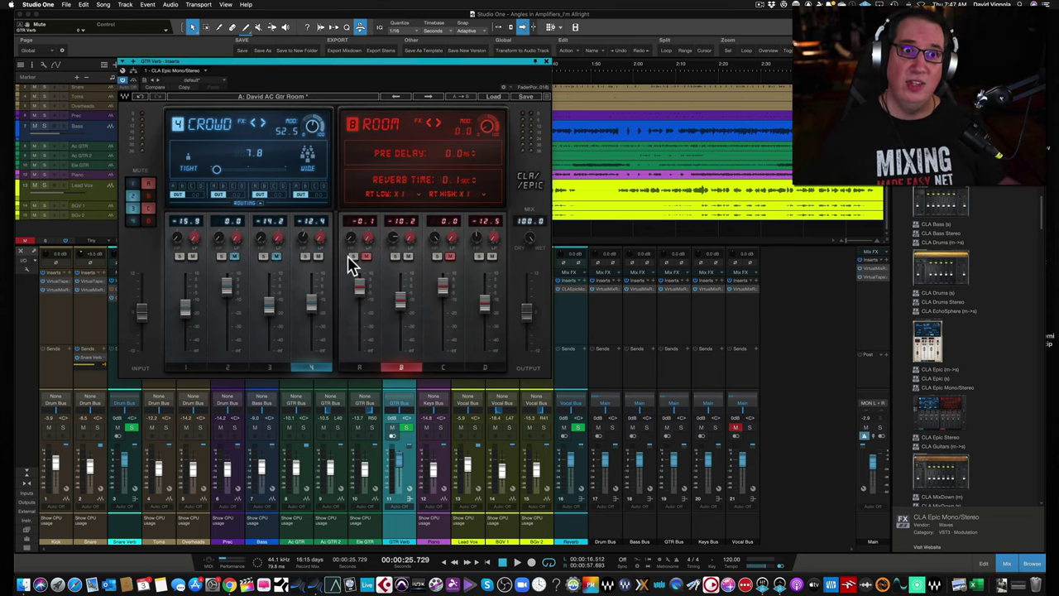
pyautogui.click(548, 62)
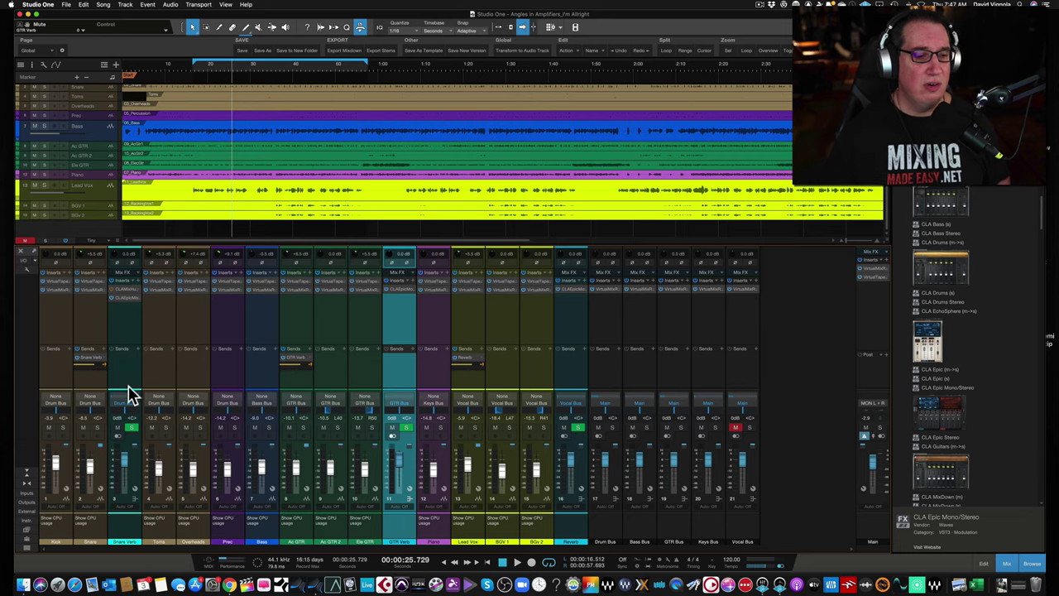
# Open the CLA Epic on the Snare Verb channel and play the soloed snare through it.
pyautogui.click(120, 360)
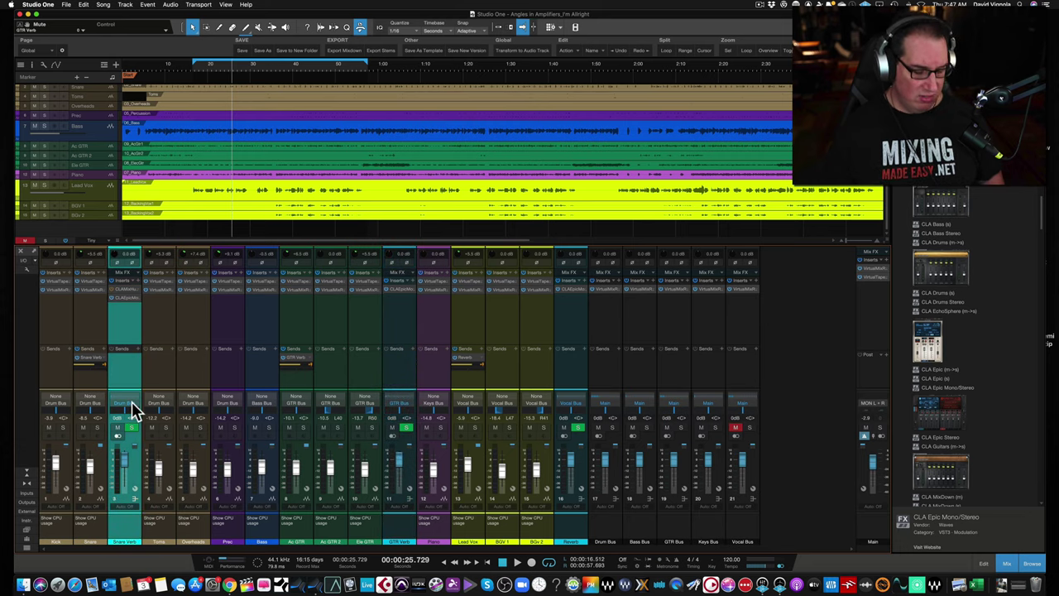
pyautogui.click(87, 316)
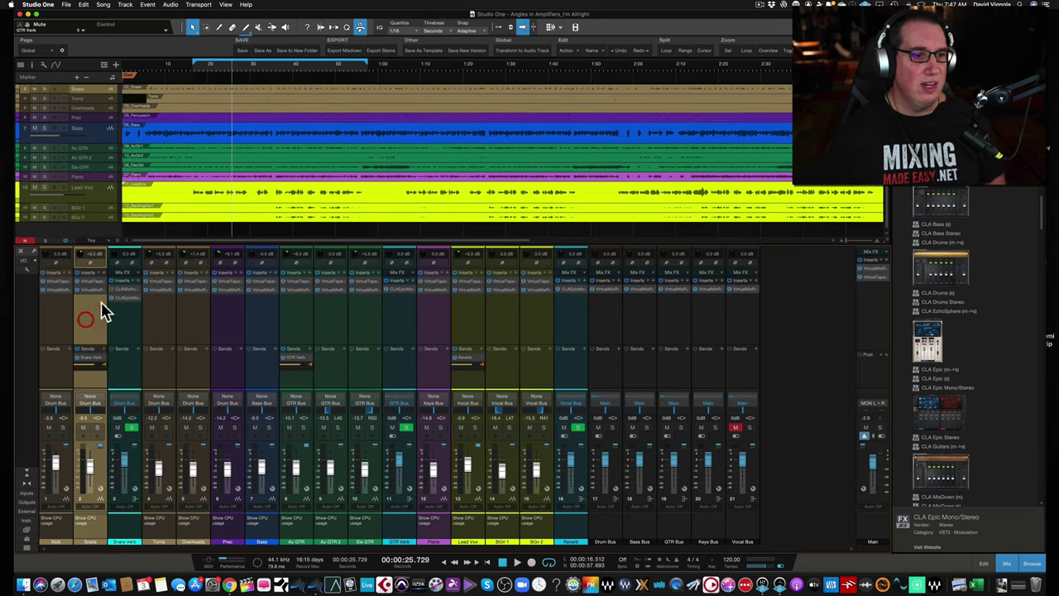
pyautogui.click(122, 300)
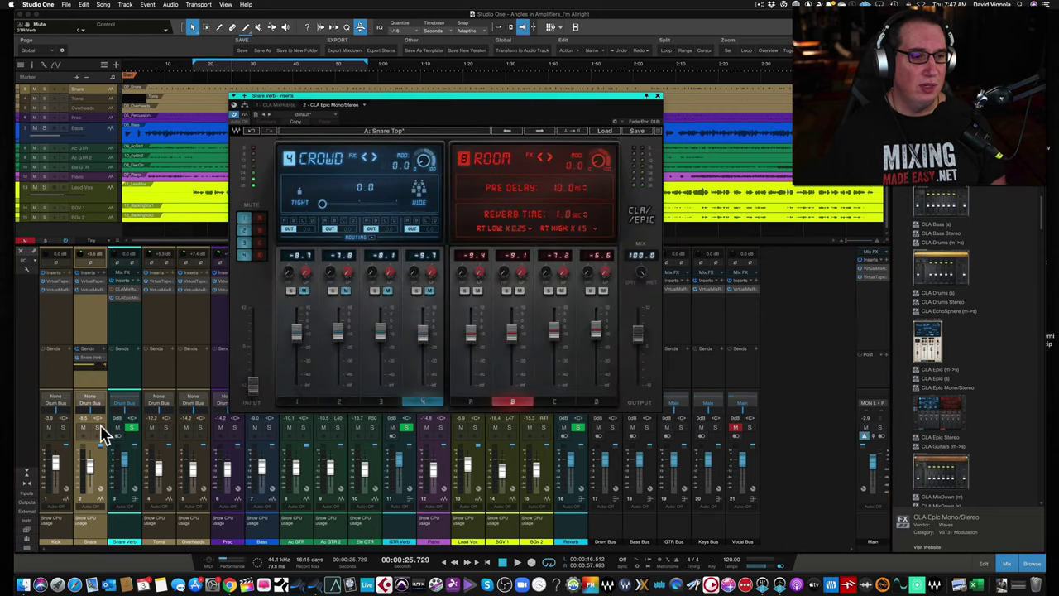
pyautogui.click(97, 427)
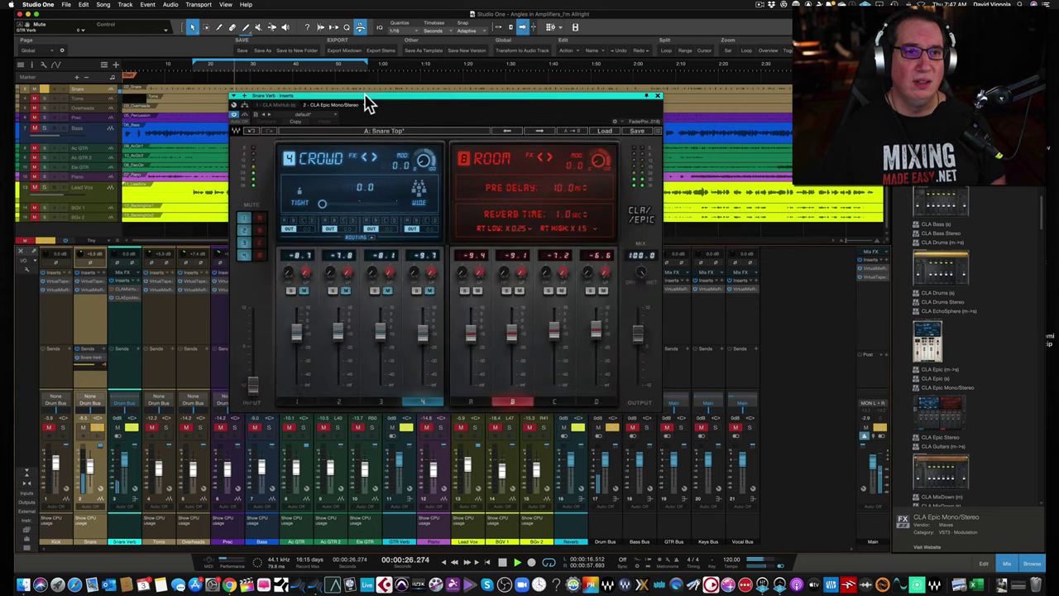
pyautogui.moveTo(364, 97); pyautogui.dragTo(312, 101)
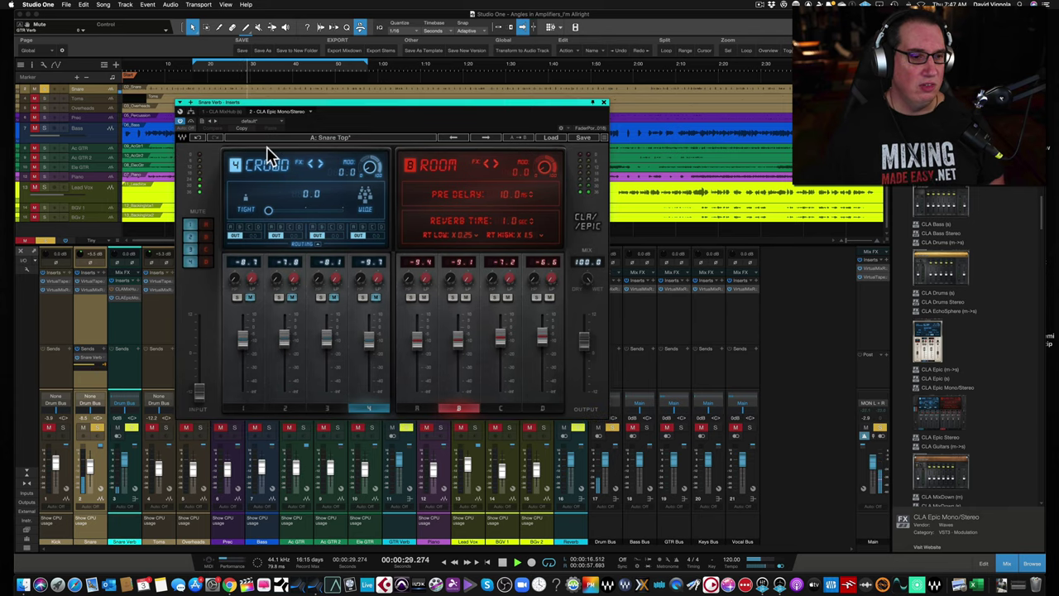
# Compare the soloed snare with the Snare Verb channel muted and unmuted, keeping its CLA Epic window in view.
pyautogui.click(120, 429)
pyautogui.click(132, 430)
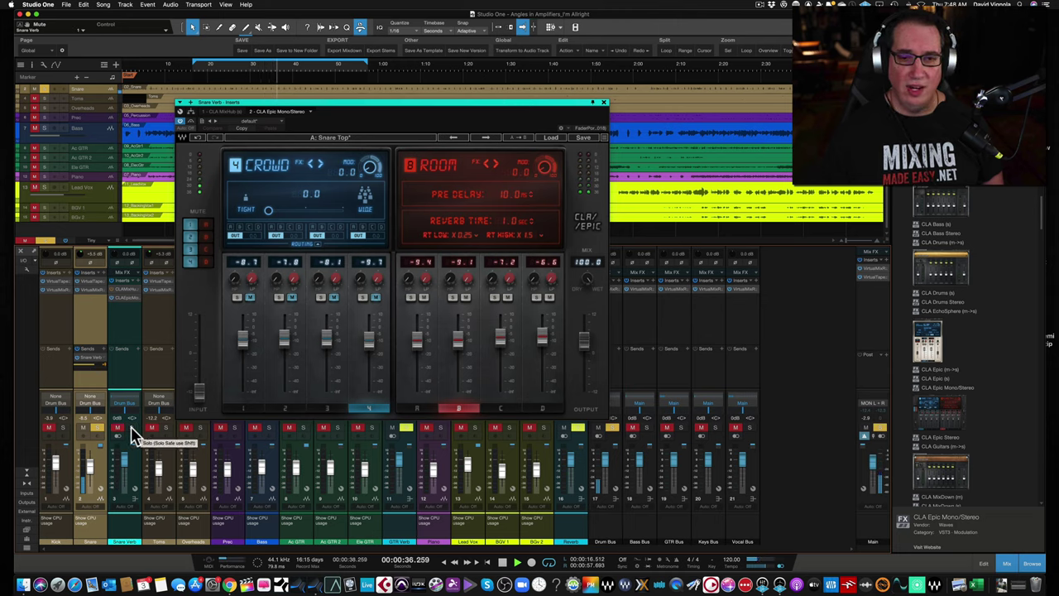
pyautogui.click(118, 428)
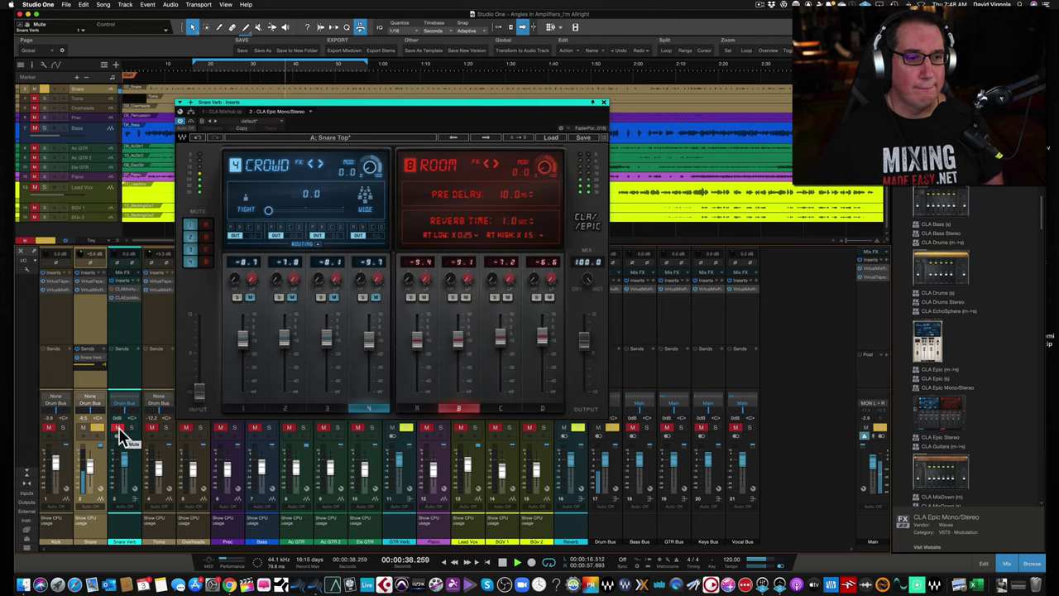
pyautogui.click(118, 429)
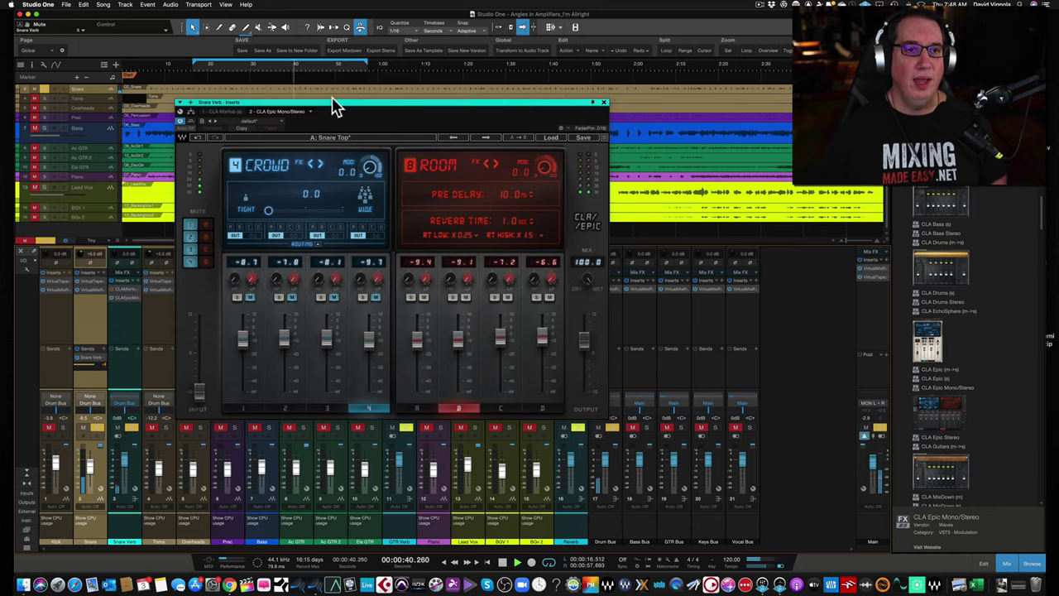
pyautogui.moveTo(333, 107); pyautogui.dragTo(329, 112)
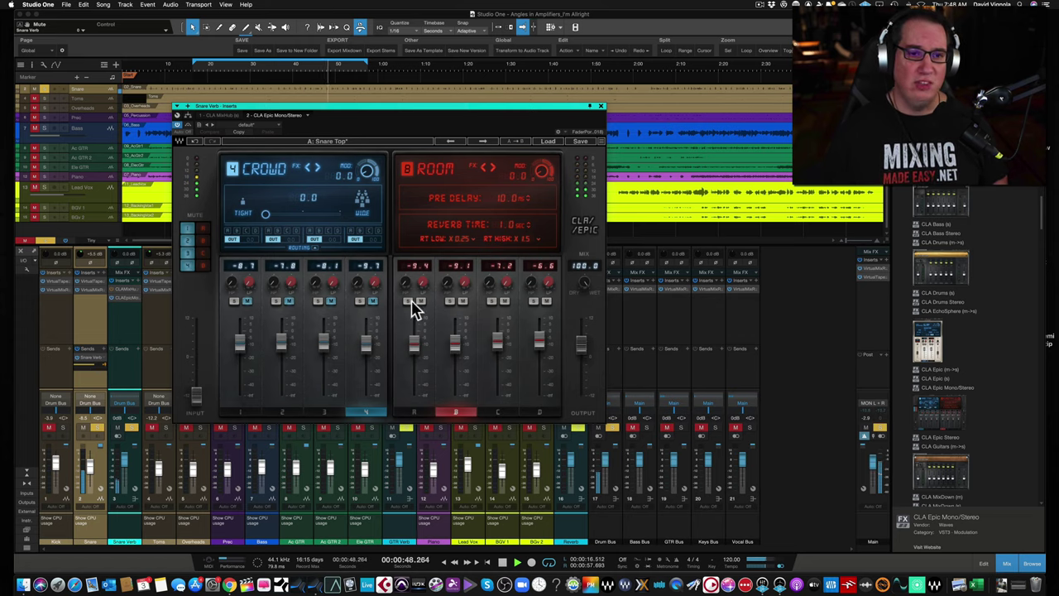
# Review the settings of reverbs A to D and the input level in Snare Verb's CLA Epic while the snare plays.
pyautogui.click(414, 412)
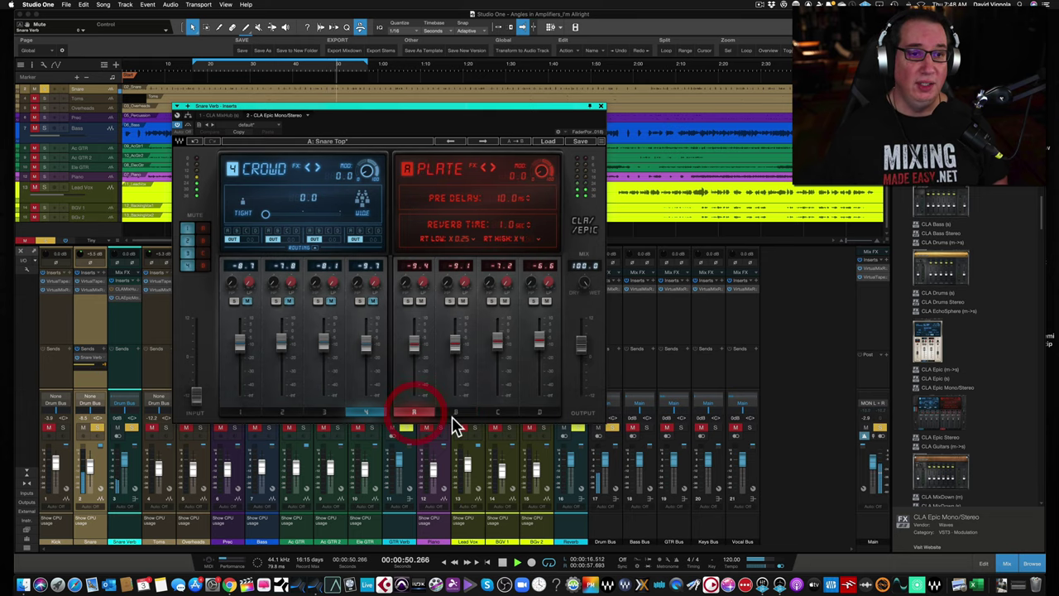
pyautogui.click(455, 412)
pyautogui.click(493, 412)
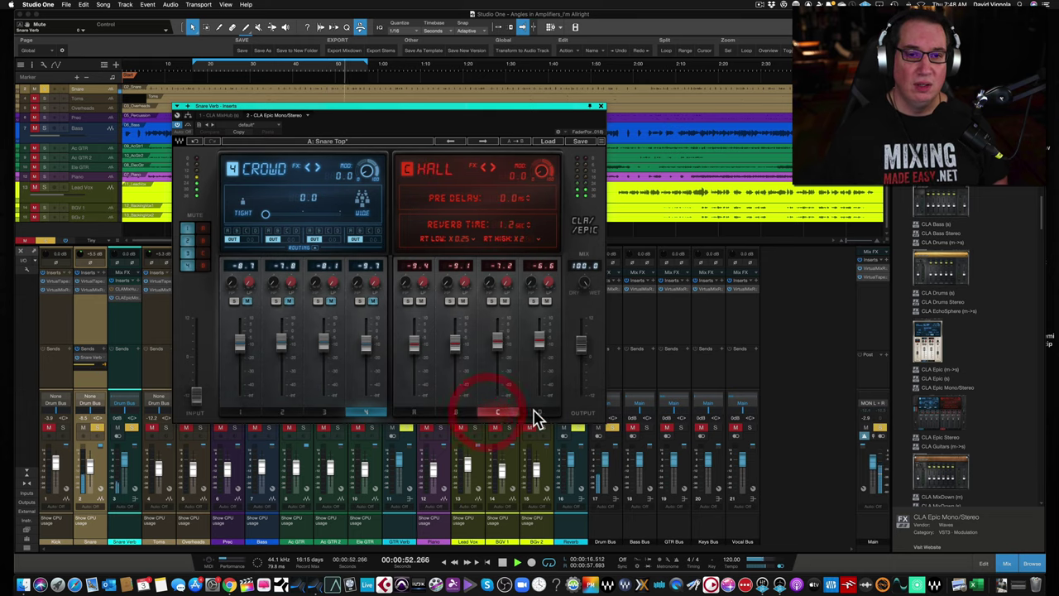
pyautogui.click(536, 412)
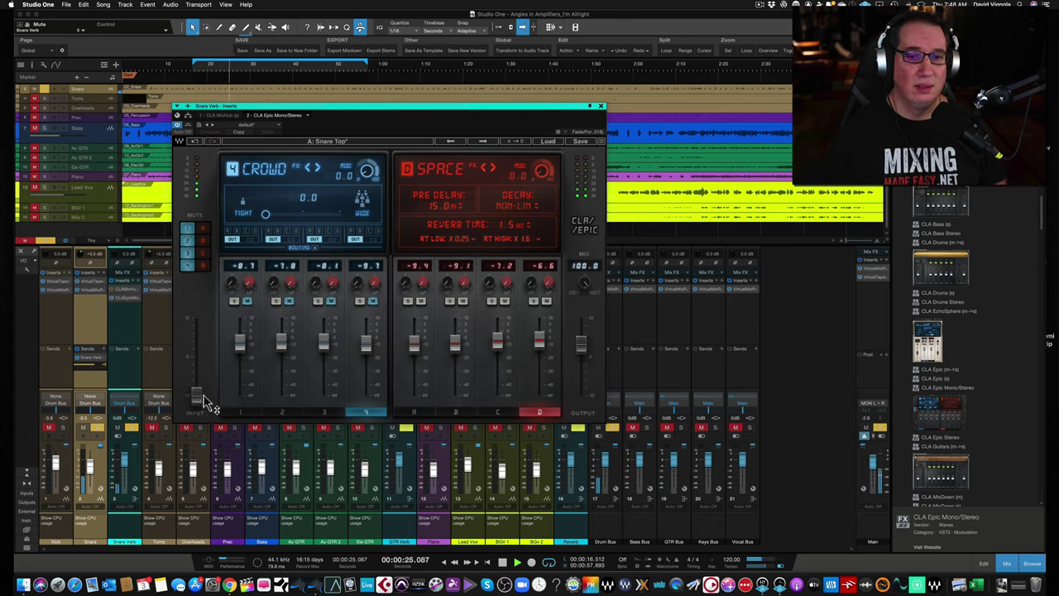
pyautogui.moveTo(198, 395)
pyautogui.mouseDown()
pyautogui.moveTo(197, 349)
pyautogui.moveTo(196, 395)
pyautogui.mouseUp()
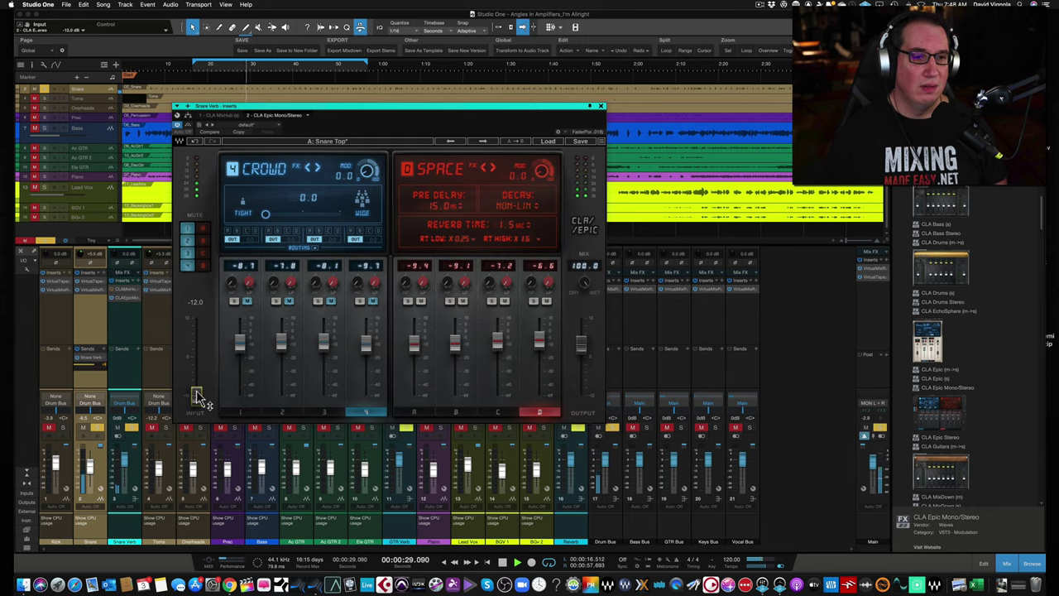
pyautogui.moveTo(314, 107); pyautogui.dragTo(318, 110)
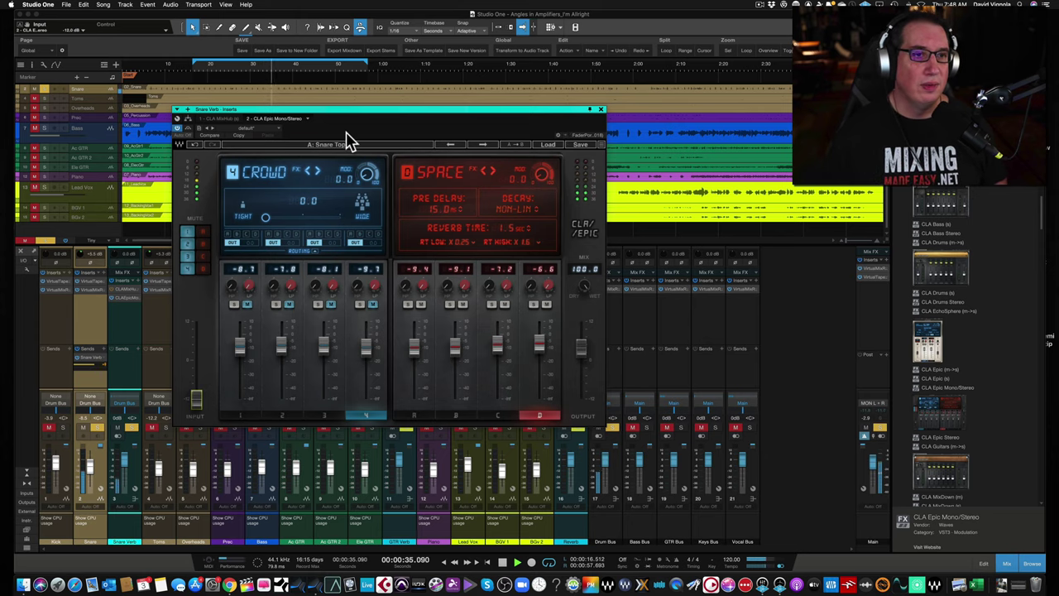
# Switch to Snare Verb's CLA MixHub and load the Sn T 1 preset from the CLA Drums presets.
pyautogui.click(217, 118)
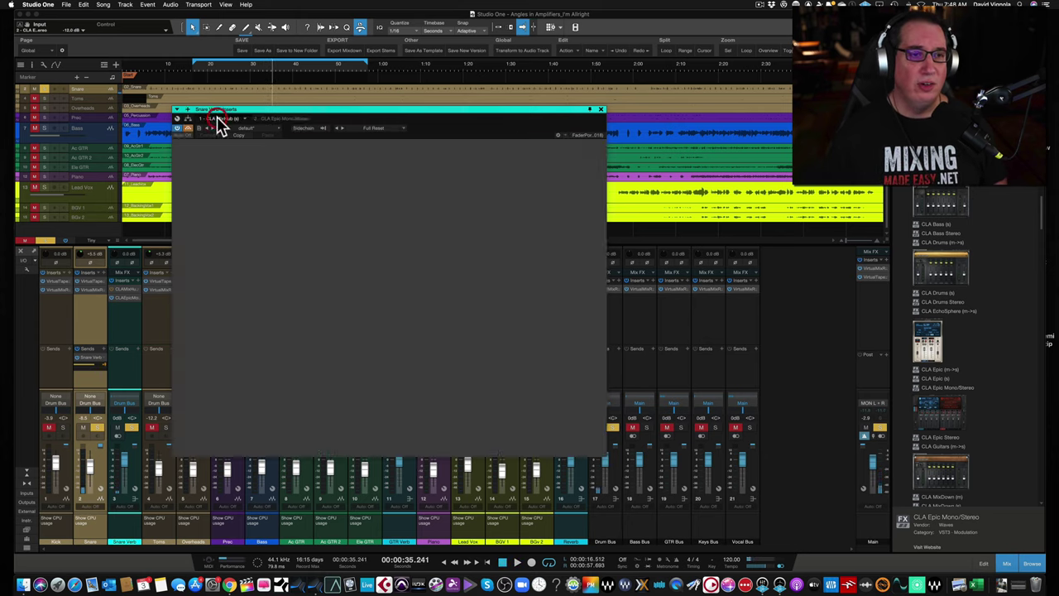
pyautogui.click(309, 106)
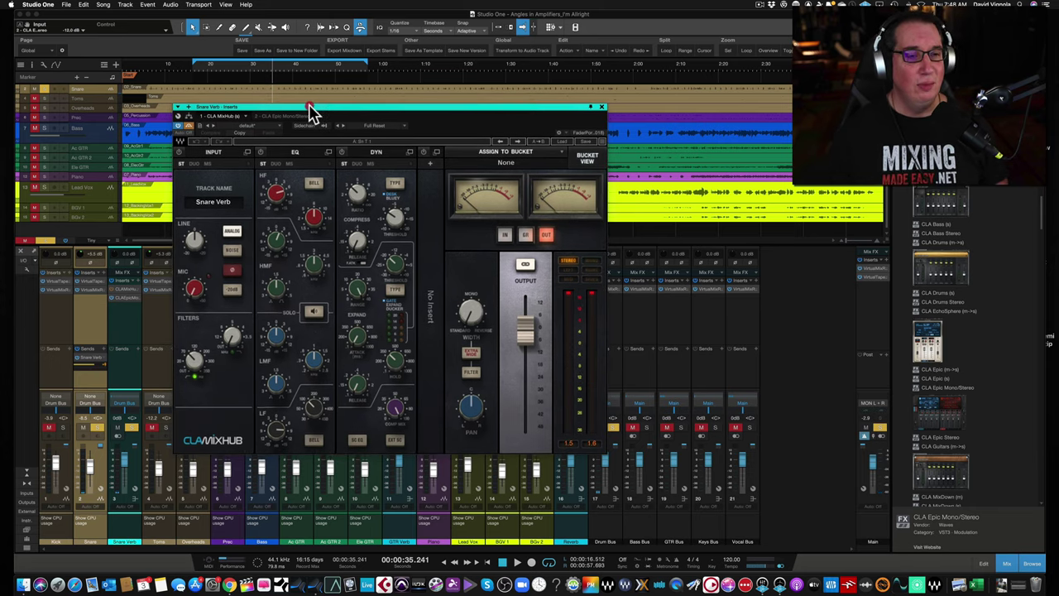
pyautogui.click(309, 108)
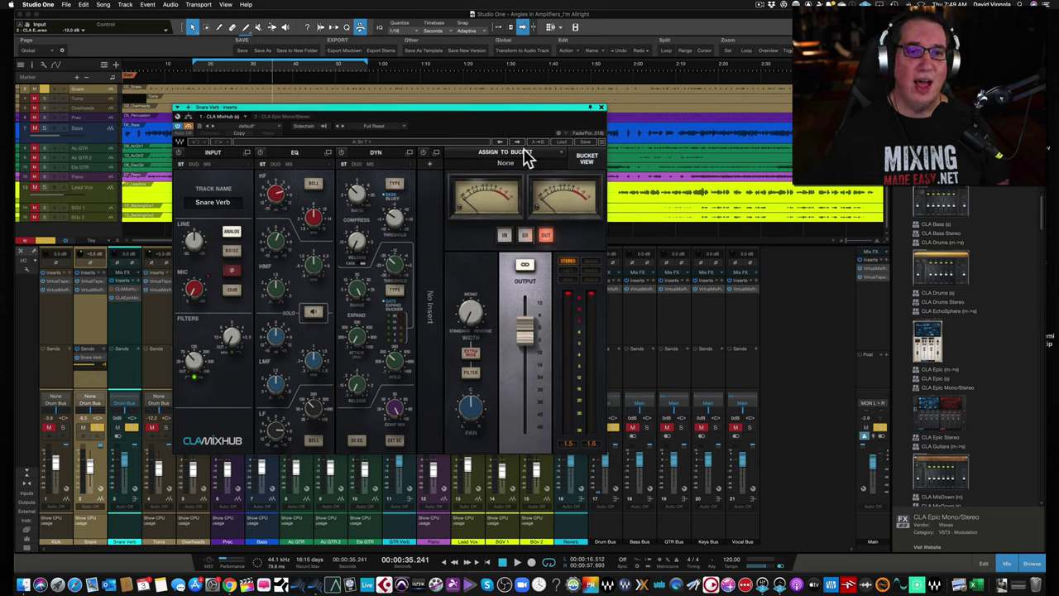
pyautogui.click(560, 142)
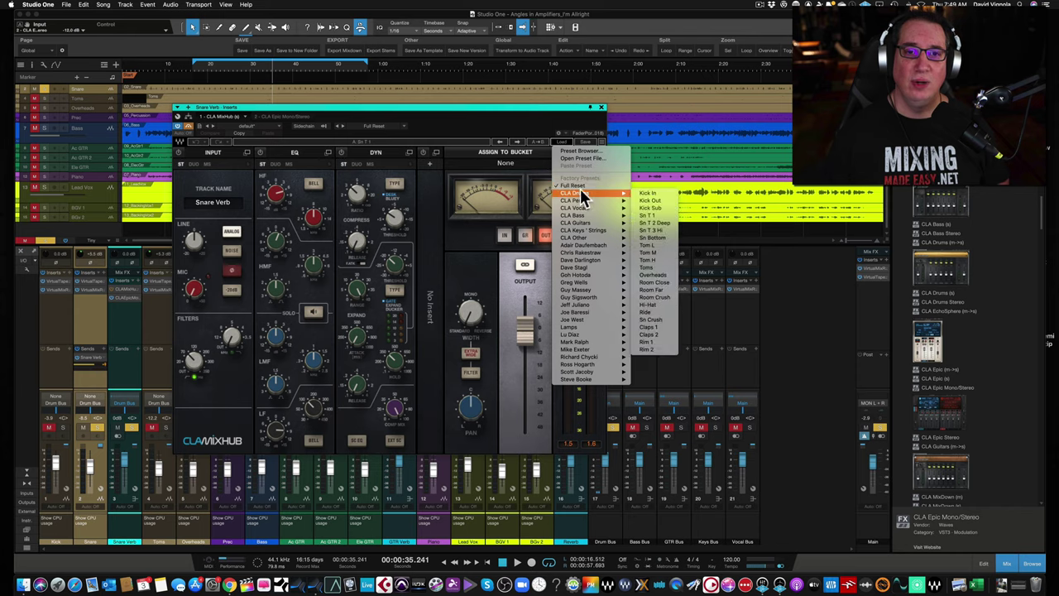
pyautogui.moveTo(605, 201)
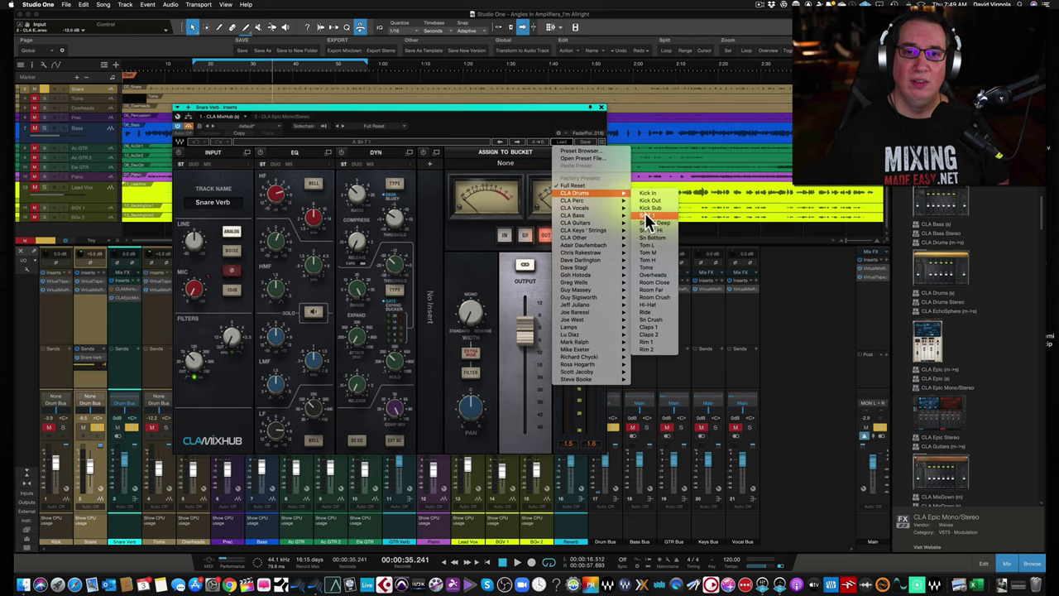
pyautogui.click(645, 210)
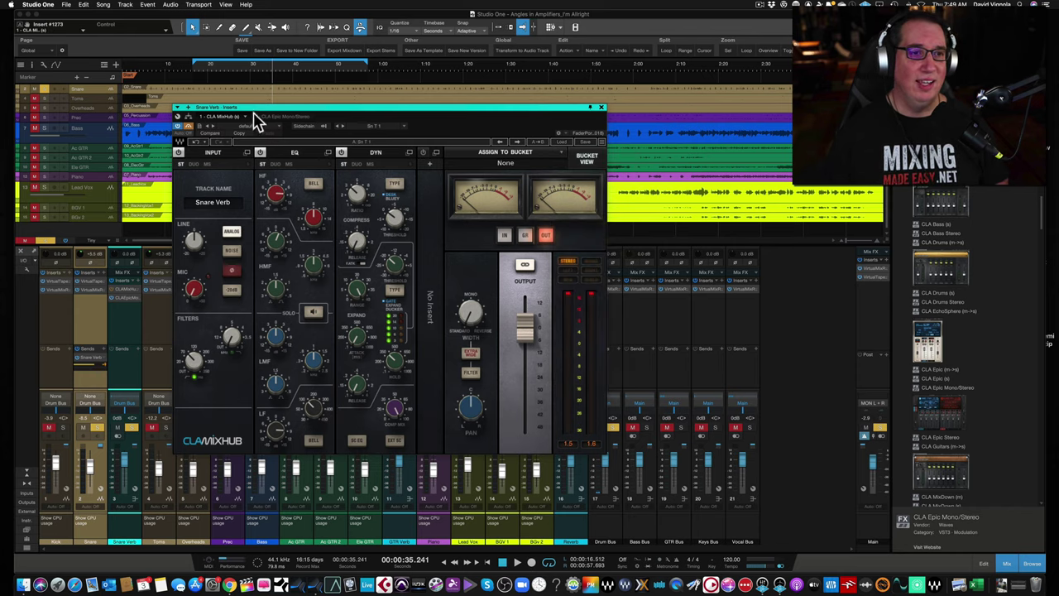
pyautogui.moveTo(257, 107); pyautogui.dragTo(266, 106)
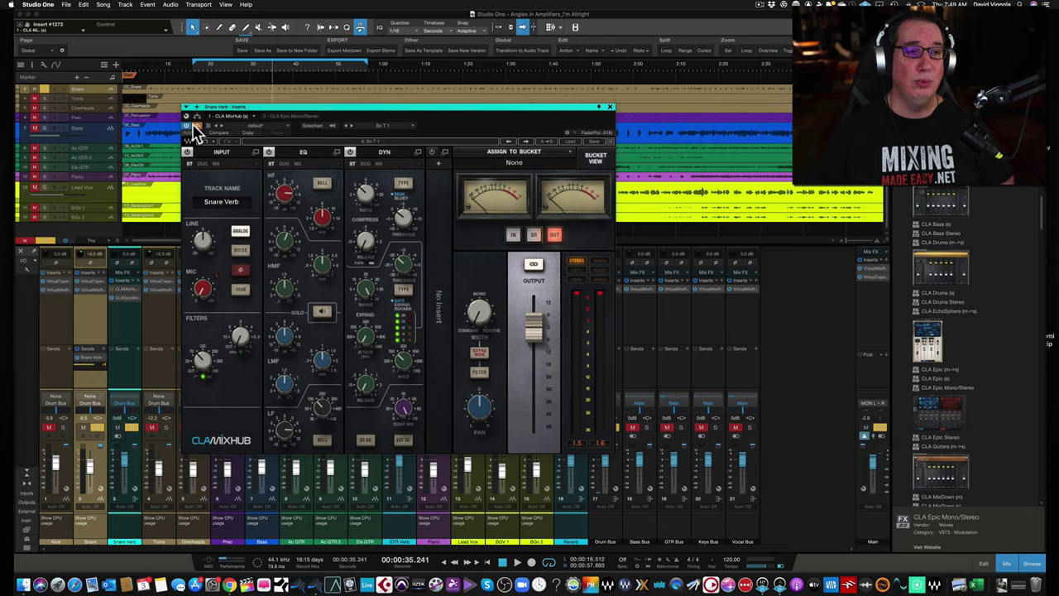
# Play the soloed snare through CLA MixHub without bypass, then view the Snare channel's Virtual Mix Rack and close it.
pyautogui.press('space')
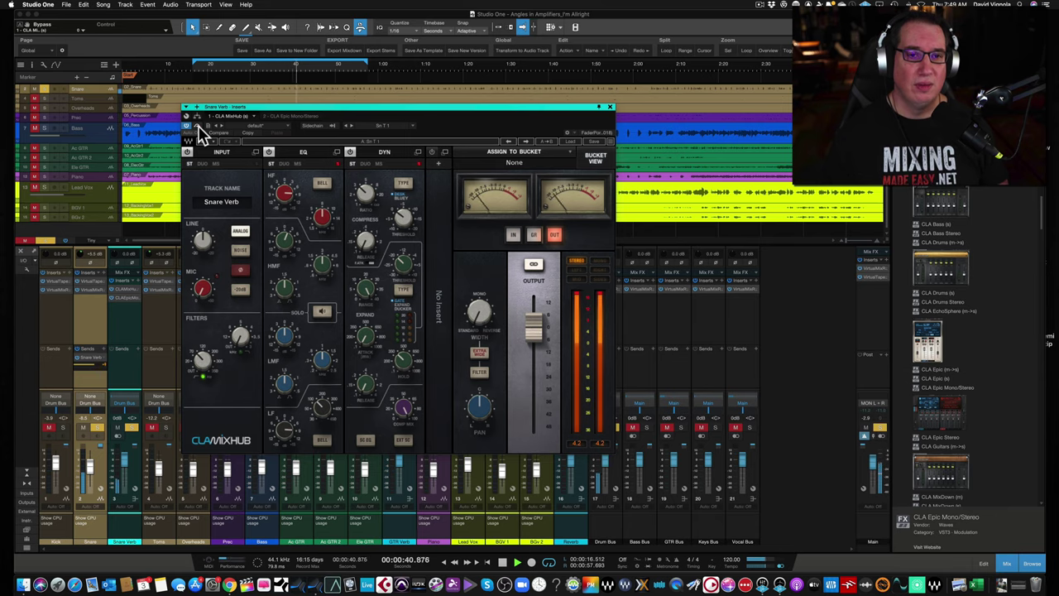
pyautogui.click(608, 108)
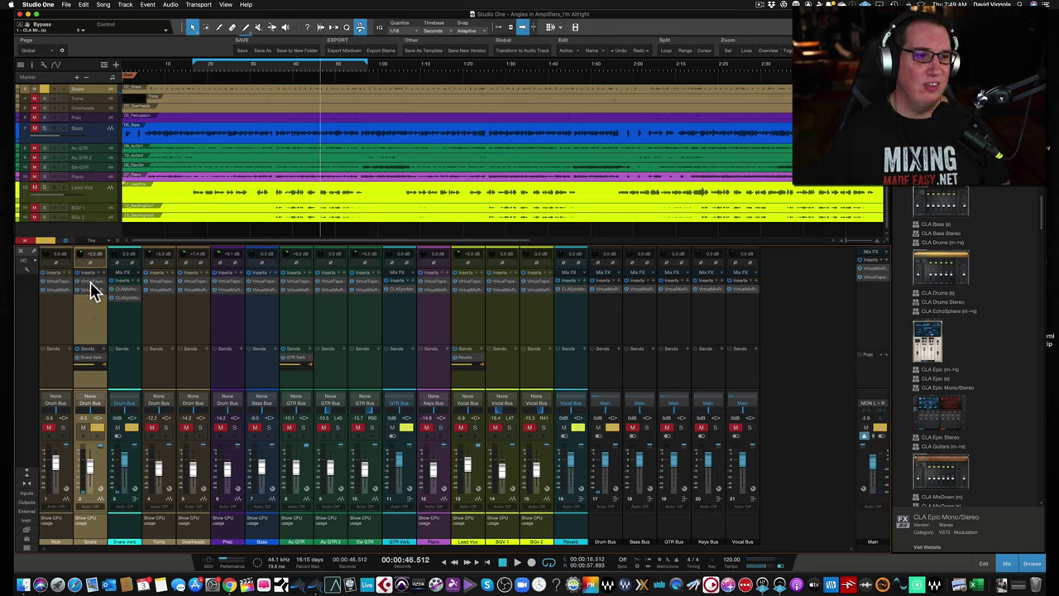
pyautogui.click(91, 283)
pyautogui.click(317, 223)
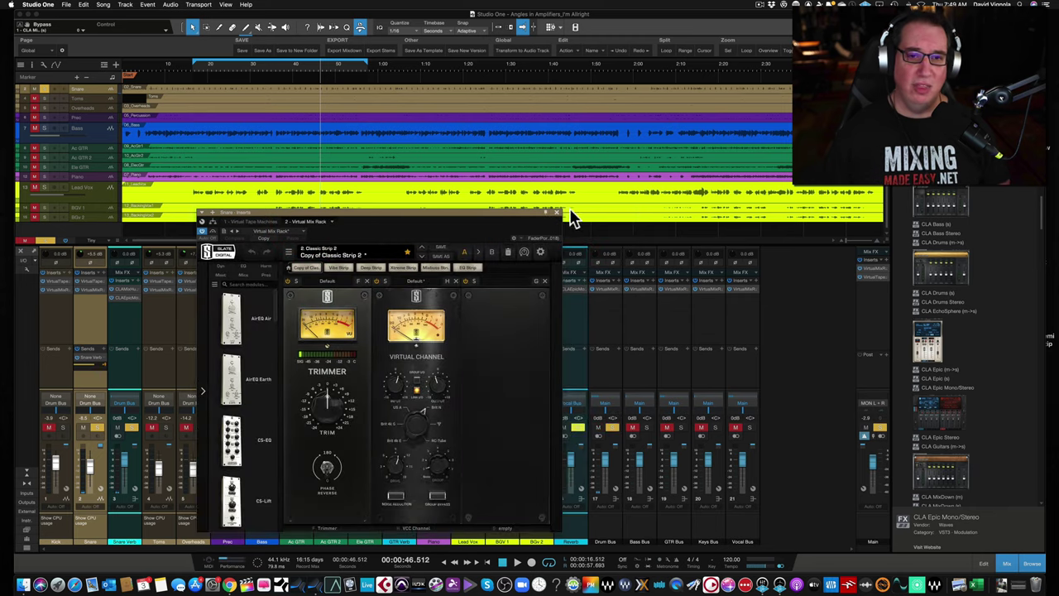
pyautogui.click(559, 213)
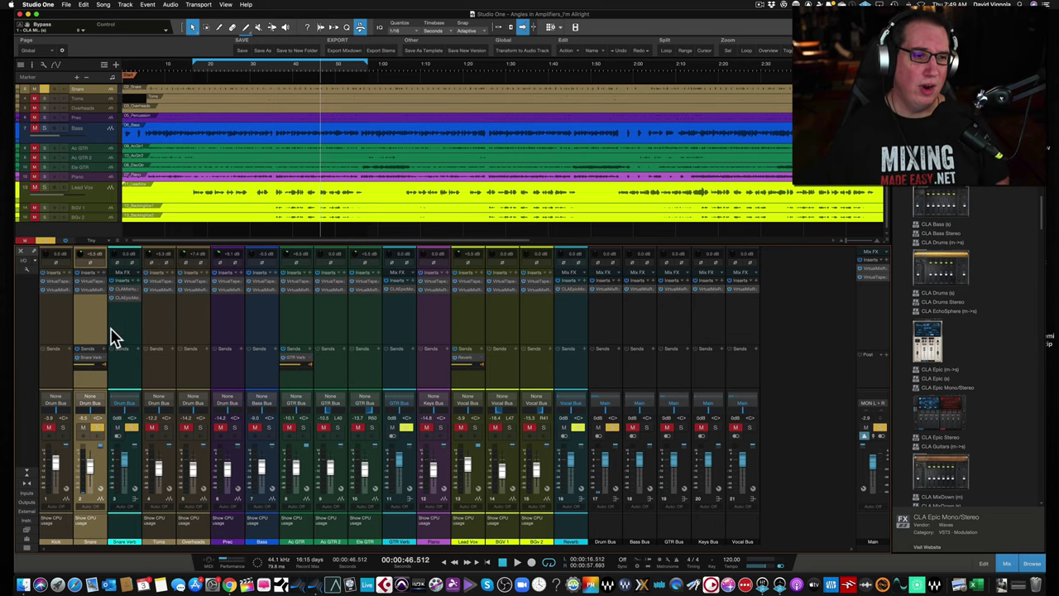
# Compare the playing snare with Snare Verb's CLA MixHub bypassed and active, then close the plugin window.
pyautogui.press('space')
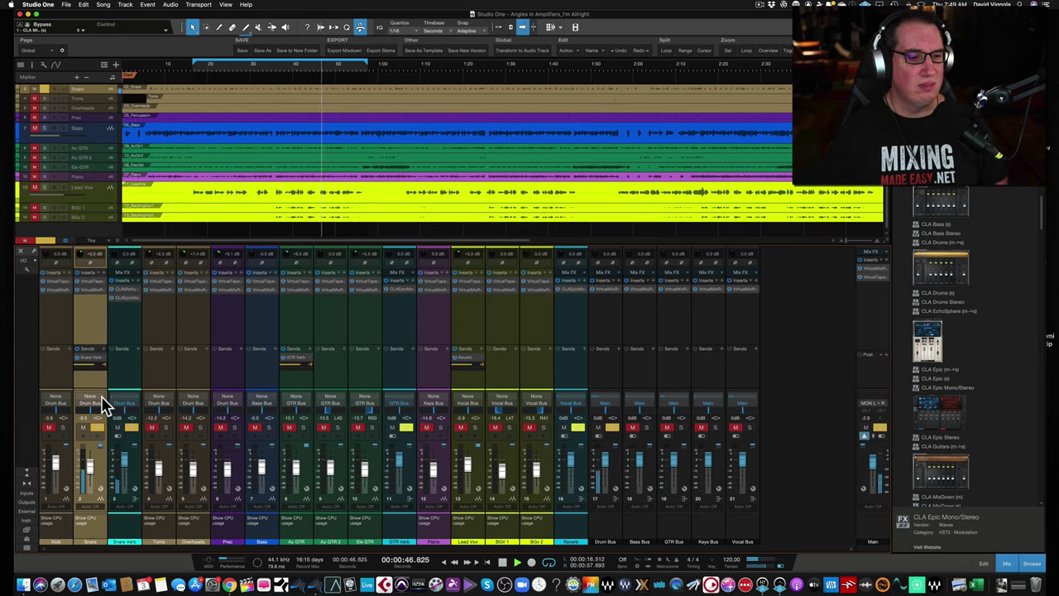
pyautogui.click(128, 296)
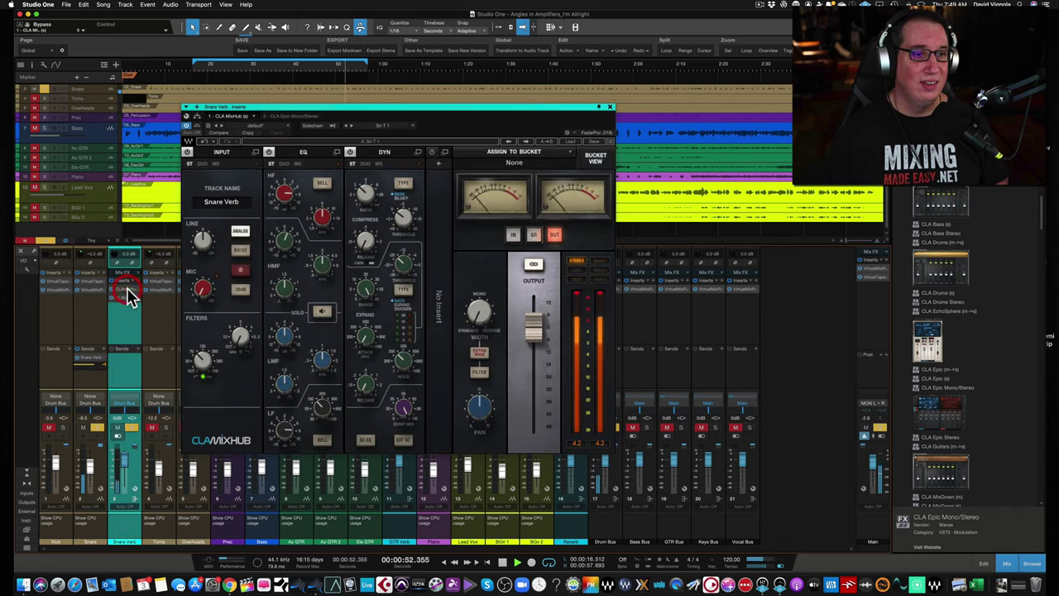
pyautogui.click(198, 120)
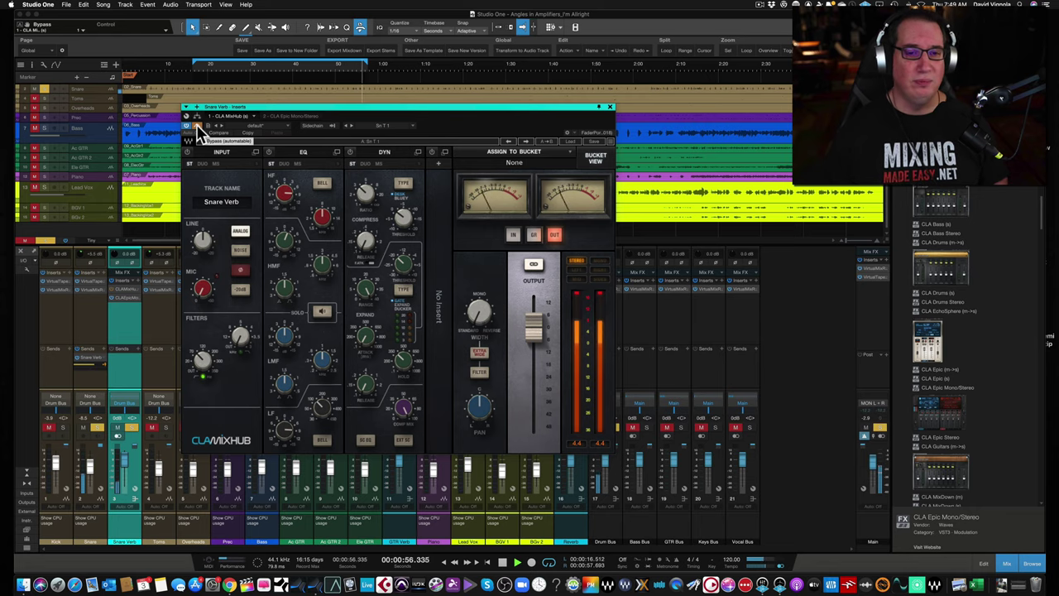
pyautogui.click(610, 107)
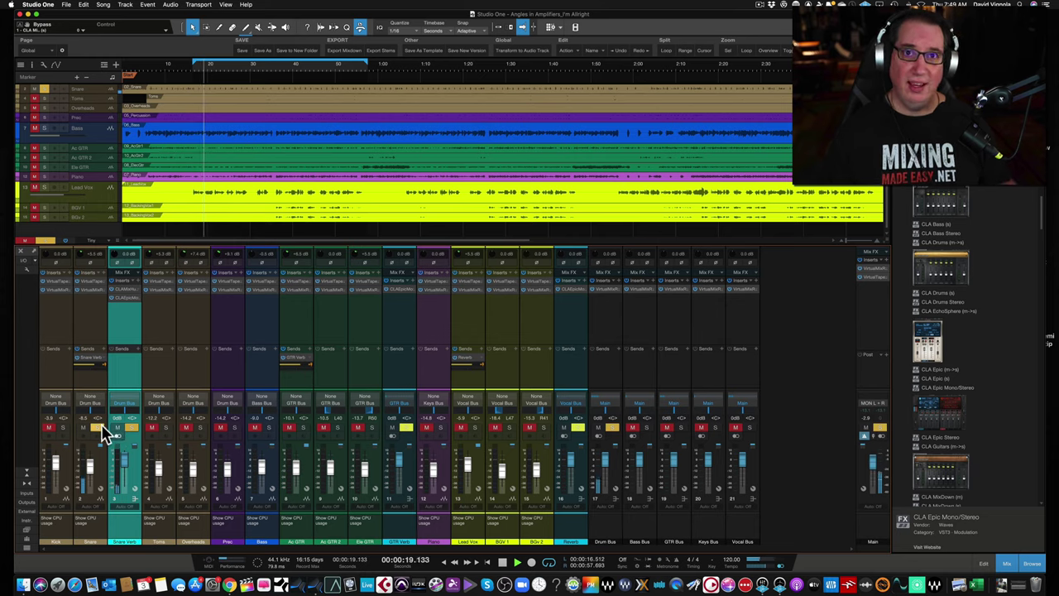
# Clear the snare solo to play the full mix, and make the Snare Verb channel solo safe.
pyautogui.click(95, 429)
pyautogui.click(96, 429)
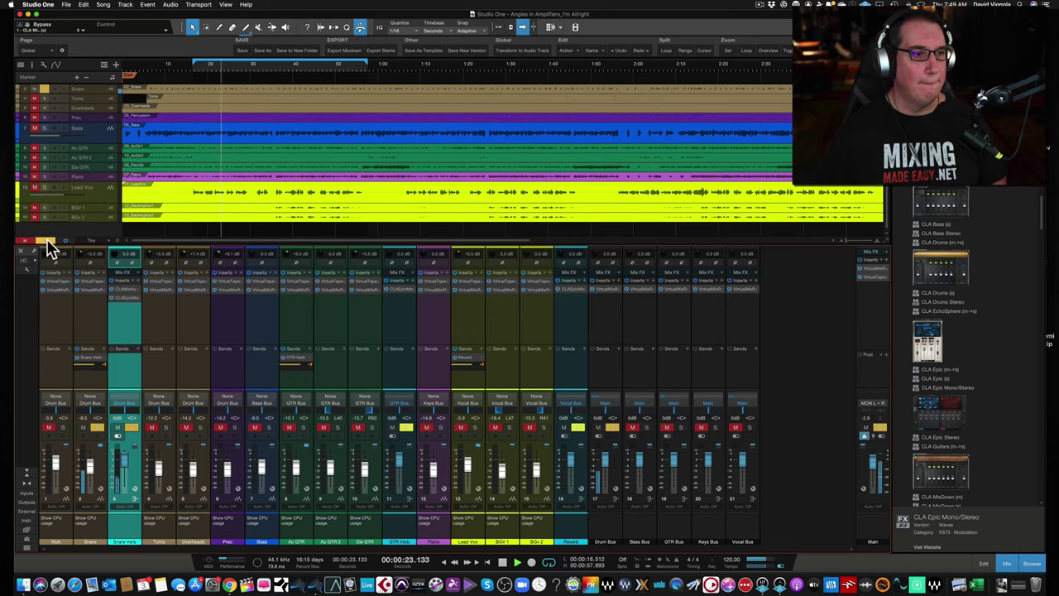
pyautogui.click(26, 240)
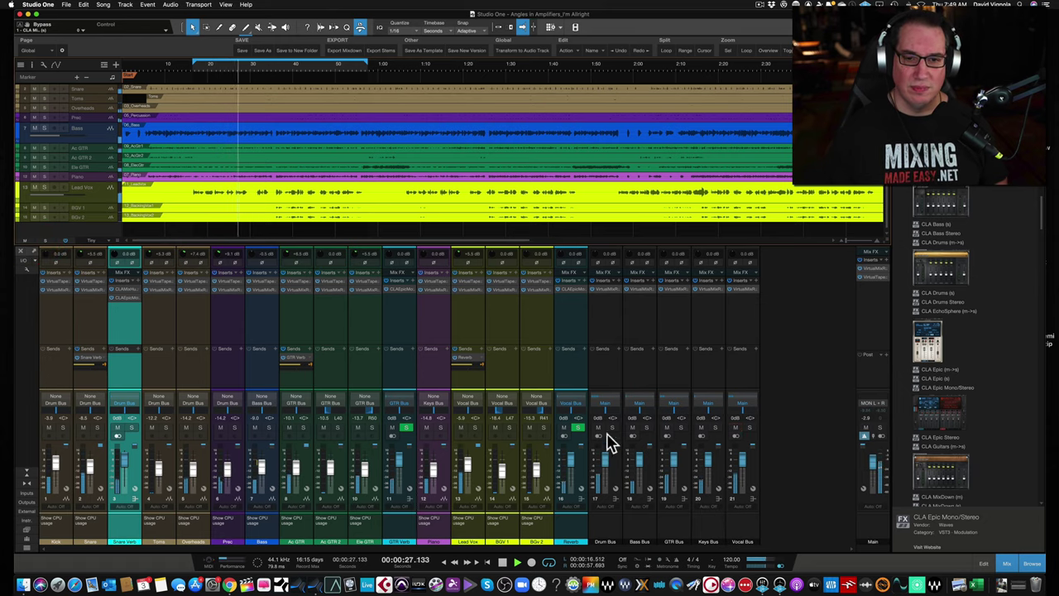
pyautogui.click(467, 466)
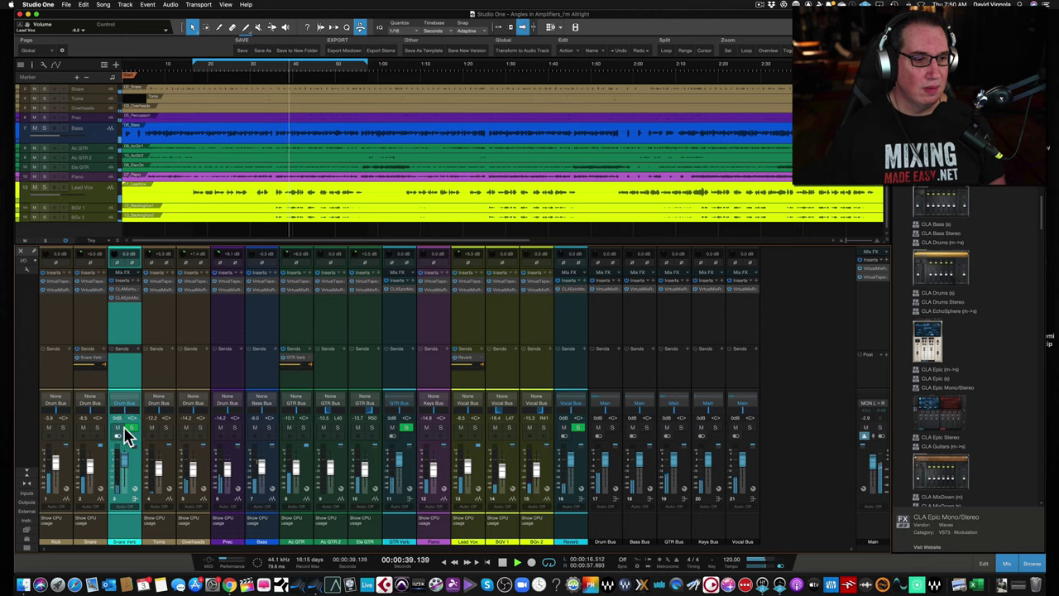
# Compare Snare Verb muted and unmuted in the full mix, then solo the Drum Bus and mute the reverb again.
pyautogui.click(117, 427)
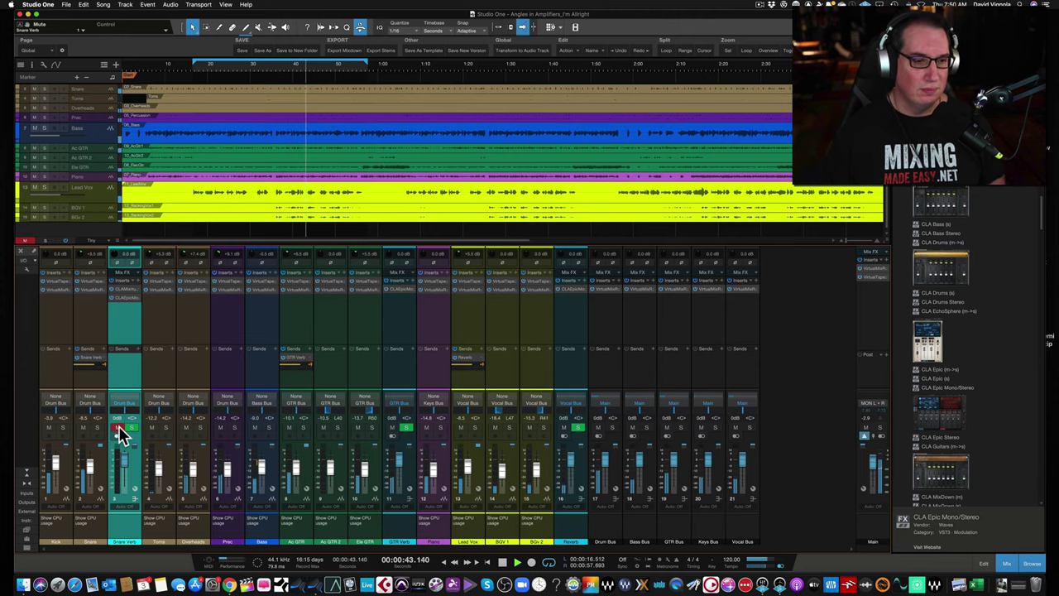
pyautogui.click(117, 428)
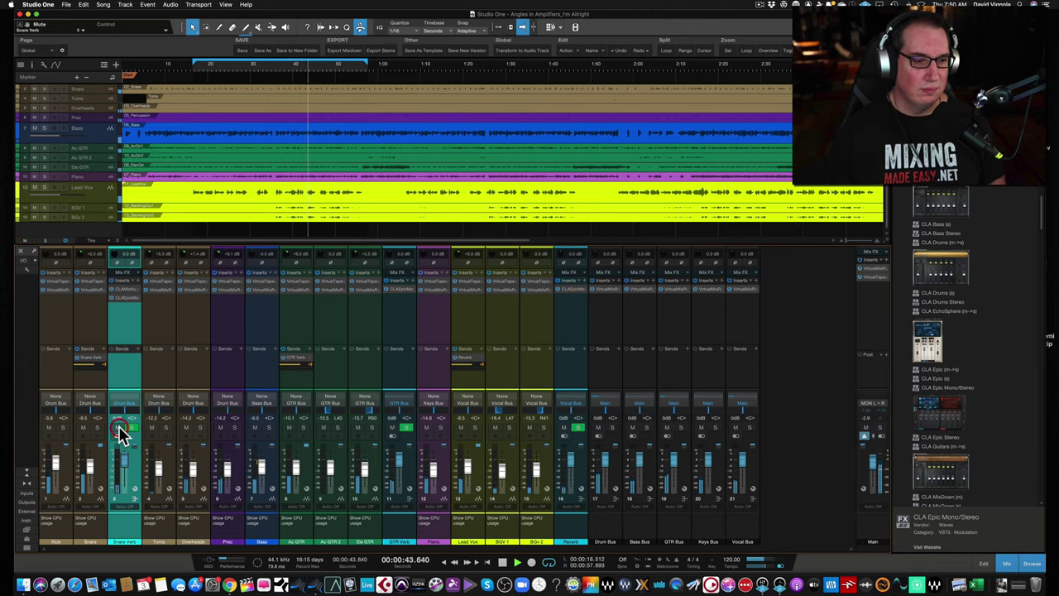
pyautogui.click(611, 426)
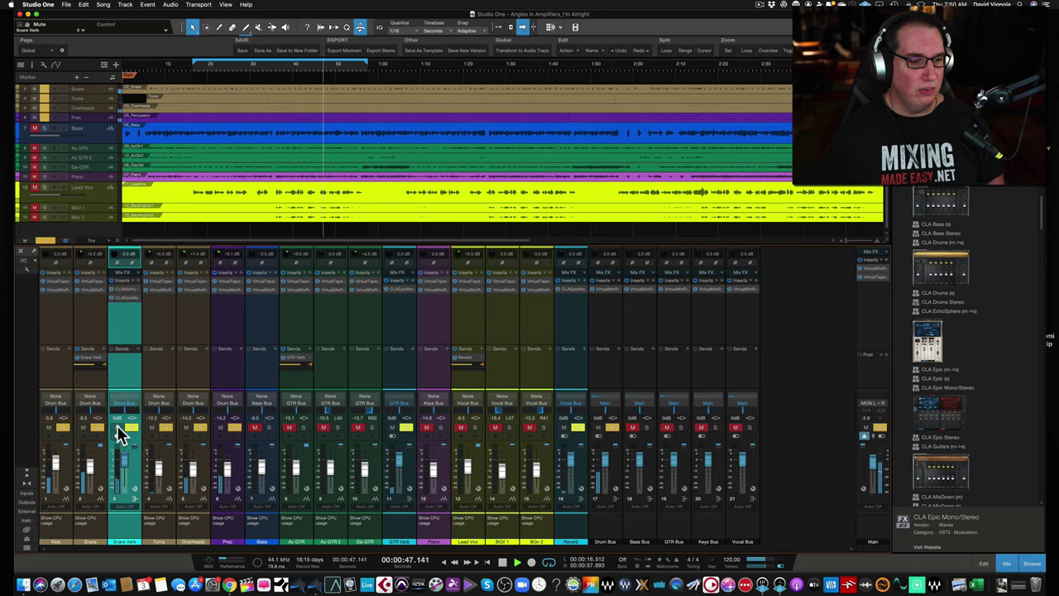
pyautogui.click(117, 428)
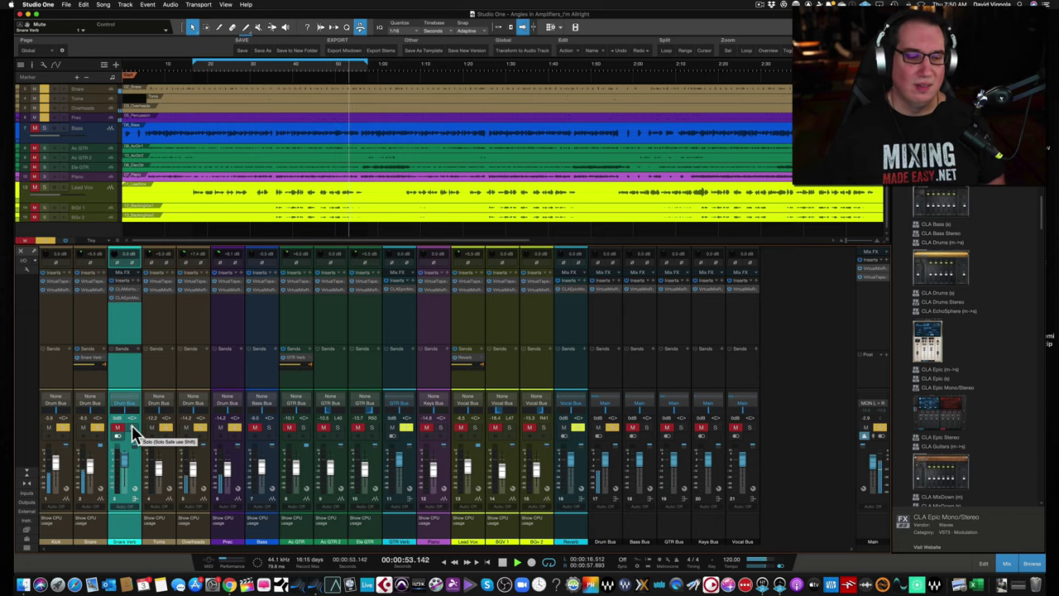
# Restore Snare Verb in the soloed drums and lower its channel volume to about -3.4 dB.
pyautogui.click(132, 426)
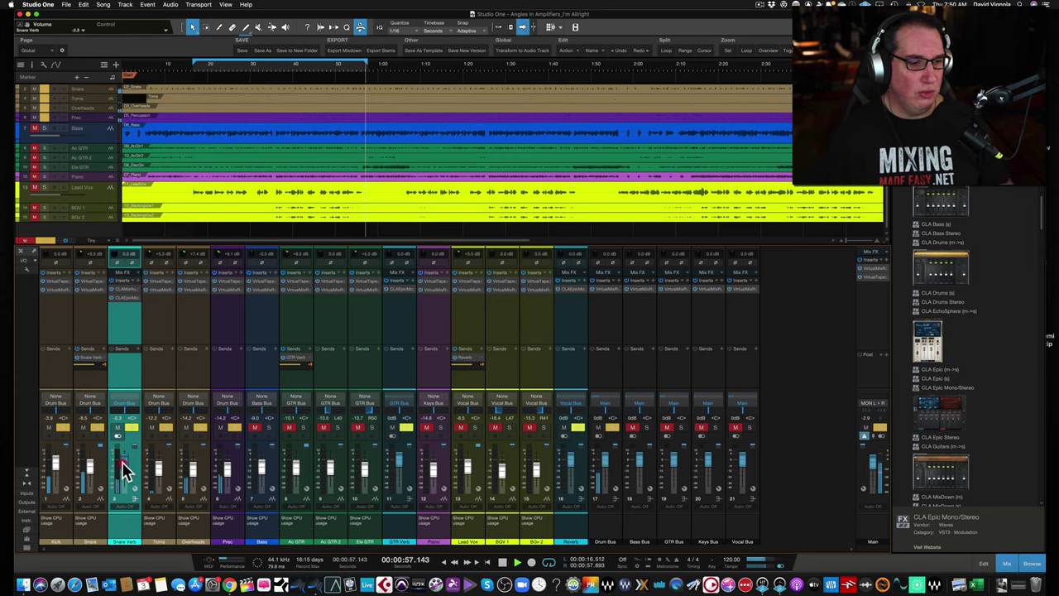
pyautogui.scroll(-2, 123, 469)
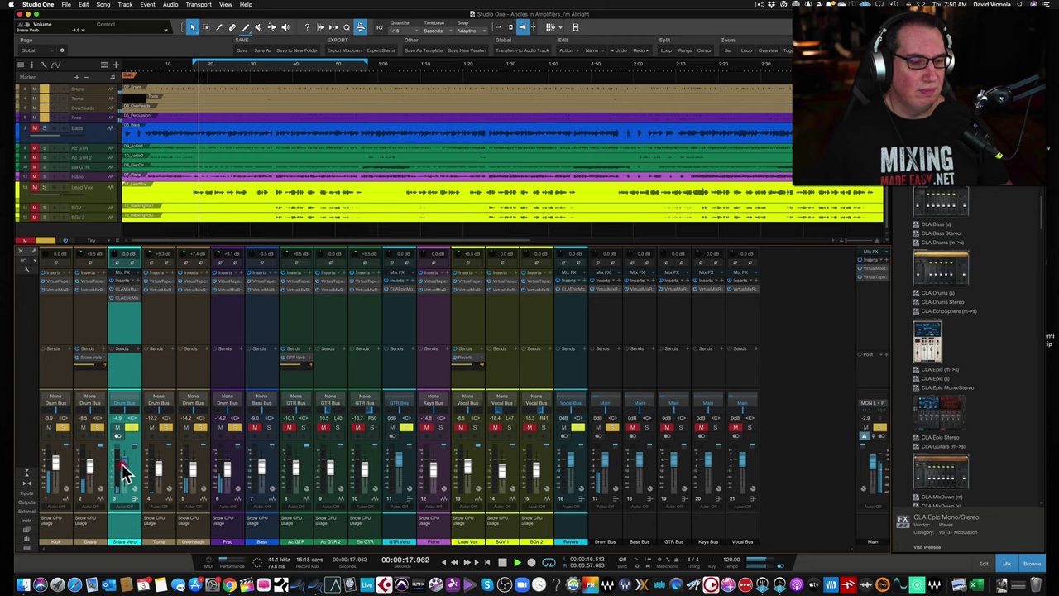
pyautogui.scroll(2, 123, 470)
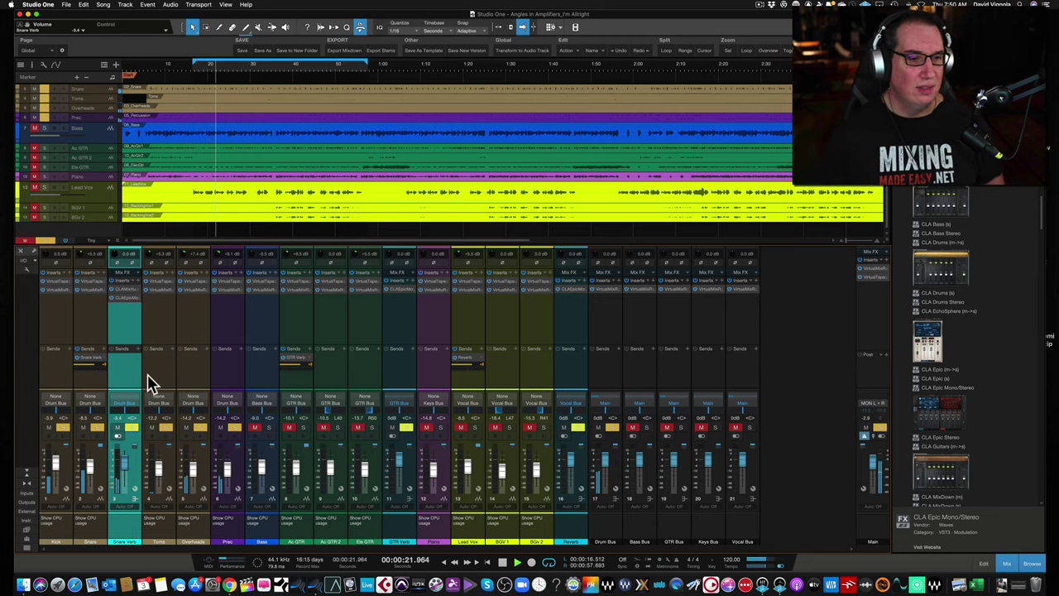
# Clear the Drum Bus solo and play the full mix with the adjusted Snare Verb level.
pyautogui.click(131, 429)
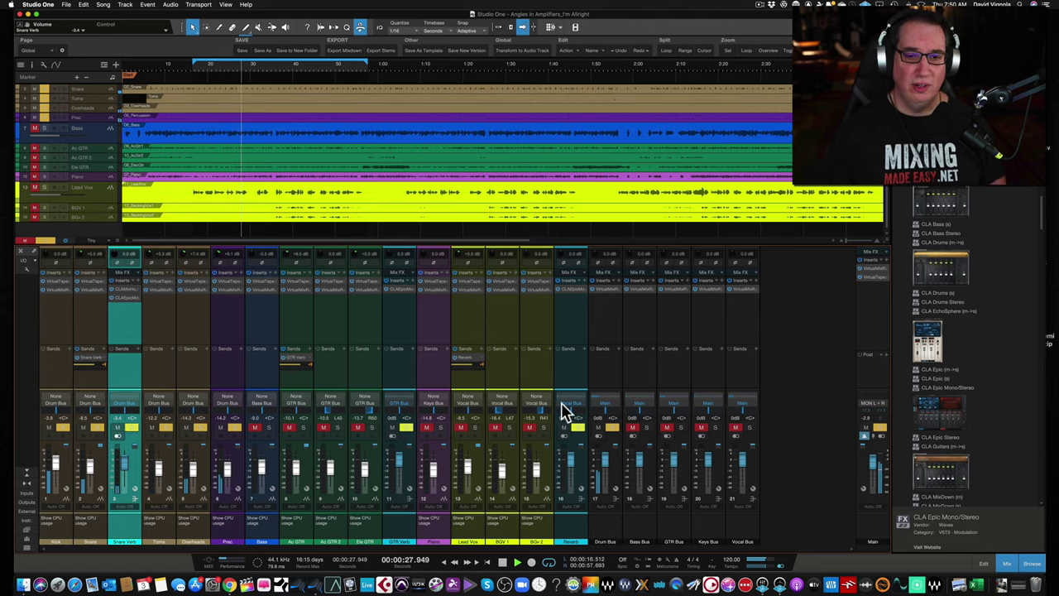
pyautogui.click(578, 428)
pyautogui.click(603, 433)
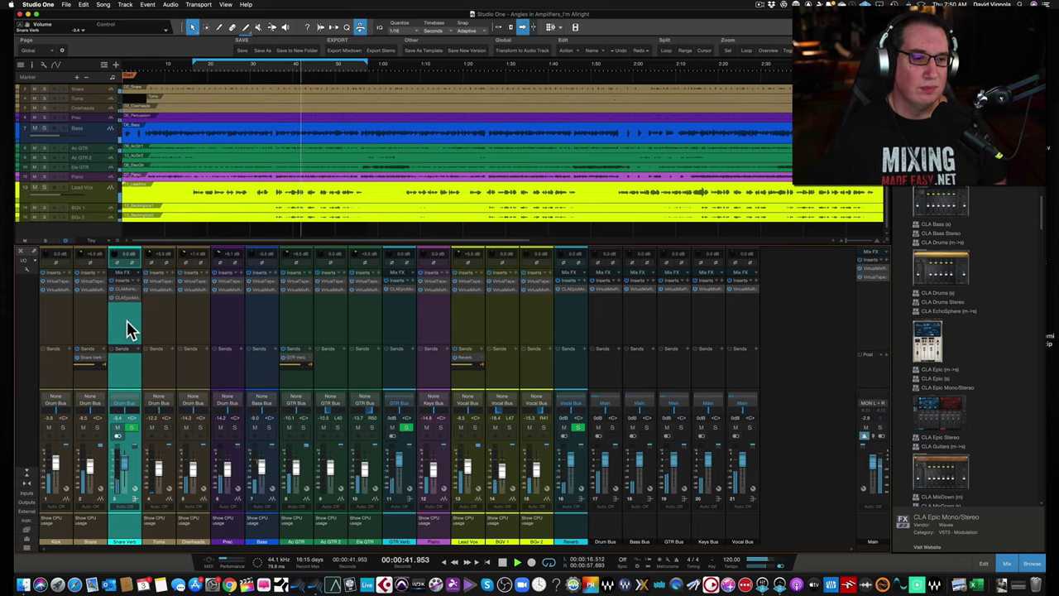
# Reopen Snare Verb's CLA Epic, stop playback and reposition the plugin window to review its delays and reverbs.
pyautogui.click(128, 299)
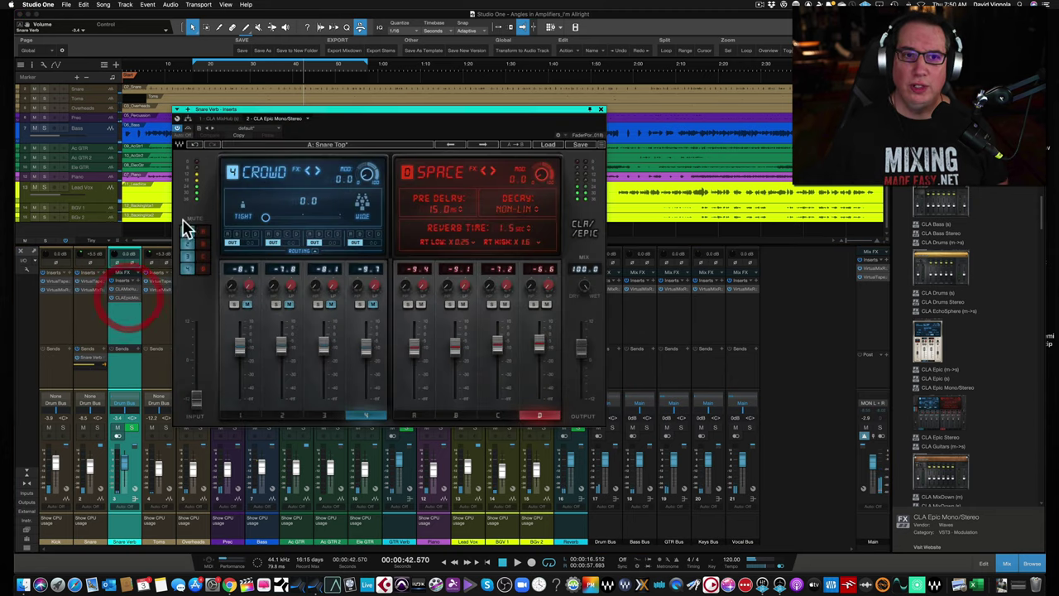
pyautogui.moveTo(300, 112); pyautogui.dragTo(276, 114)
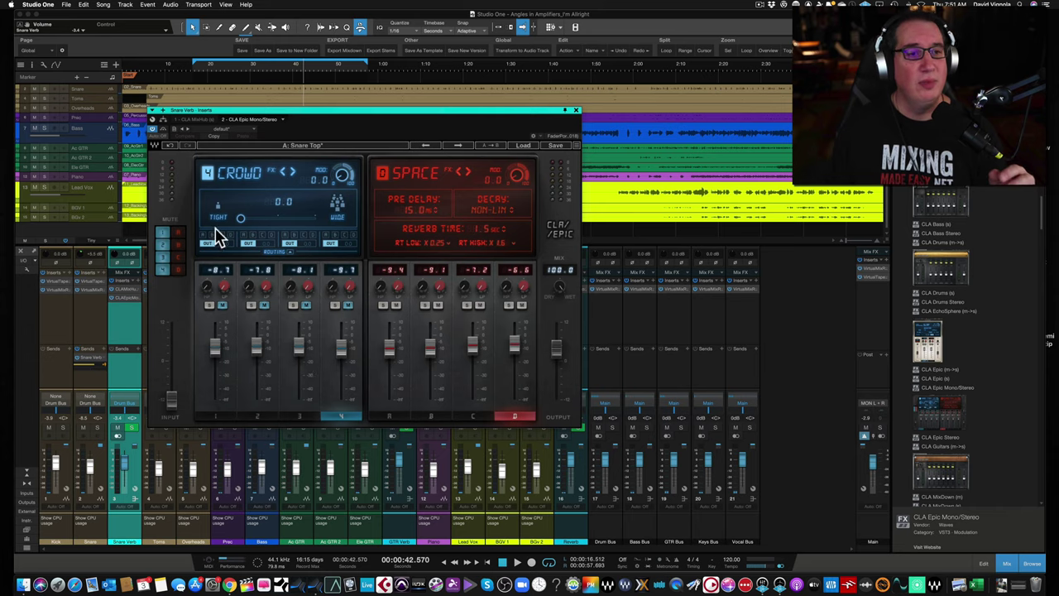
pyautogui.moveTo(273, 117); pyautogui.dragTo(262, 117)
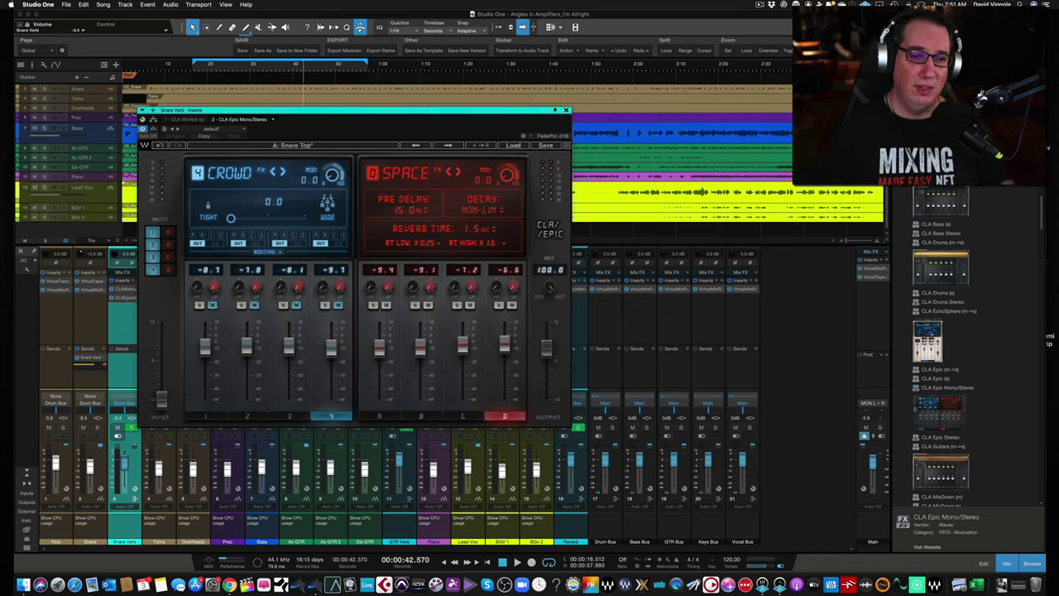
pyautogui.moveTo(301, 119); pyautogui.dragTo(300, 117)
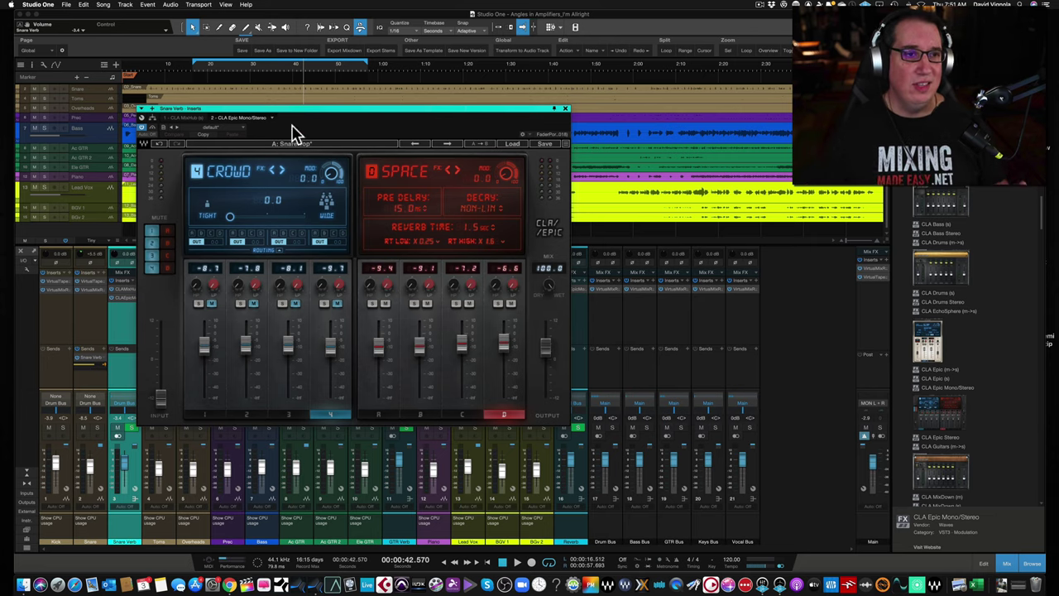
pyautogui.moveTo(295, 118); pyautogui.dragTo(289, 111)
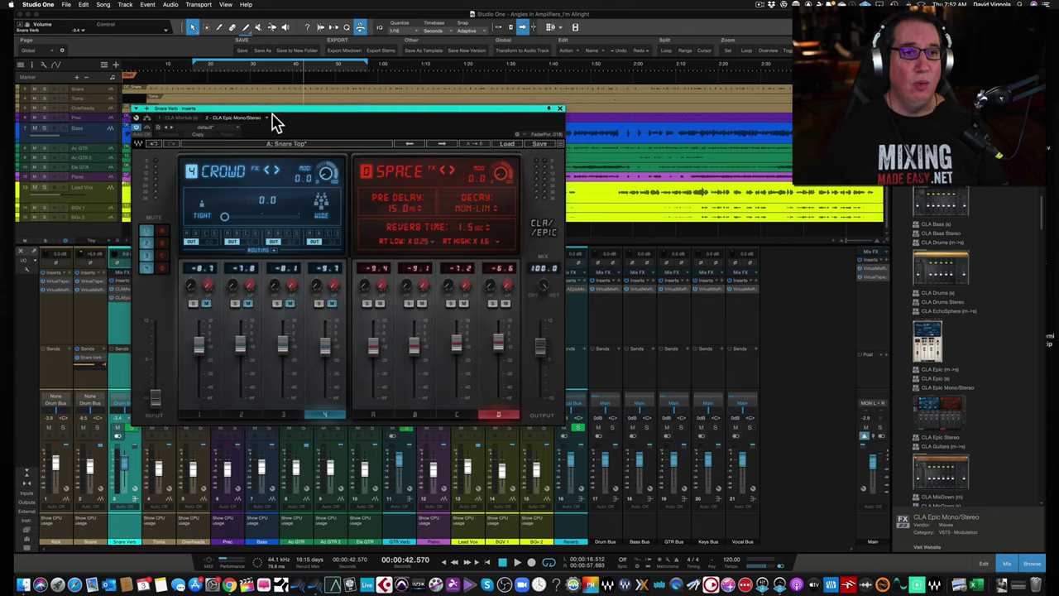
pyautogui.moveTo(279, 113); pyautogui.dragTo(278, 111)
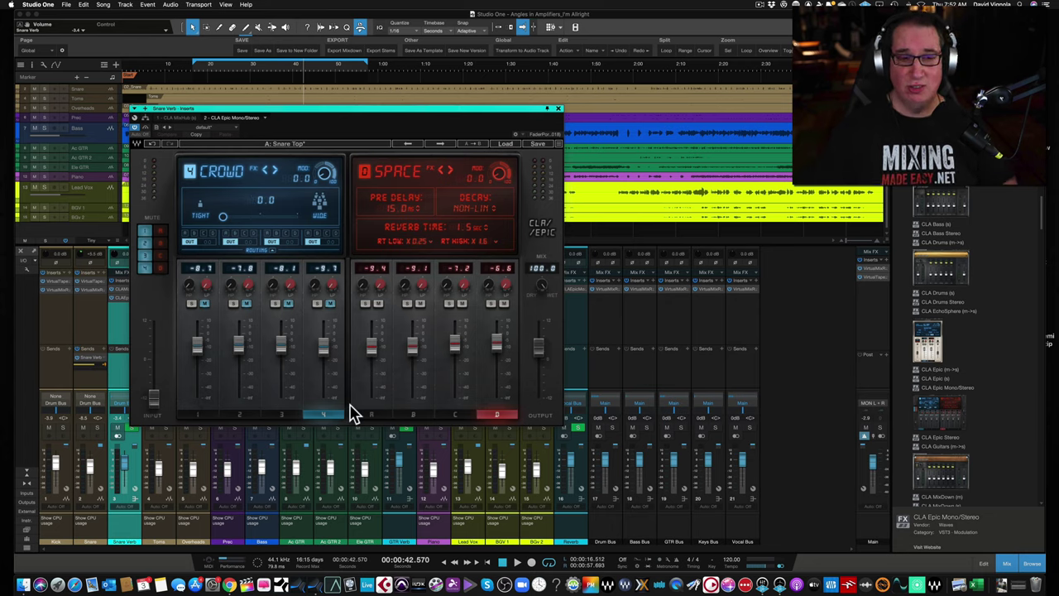
pyautogui.moveTo(309, 112); pyautogui.dragTo(308, 120)
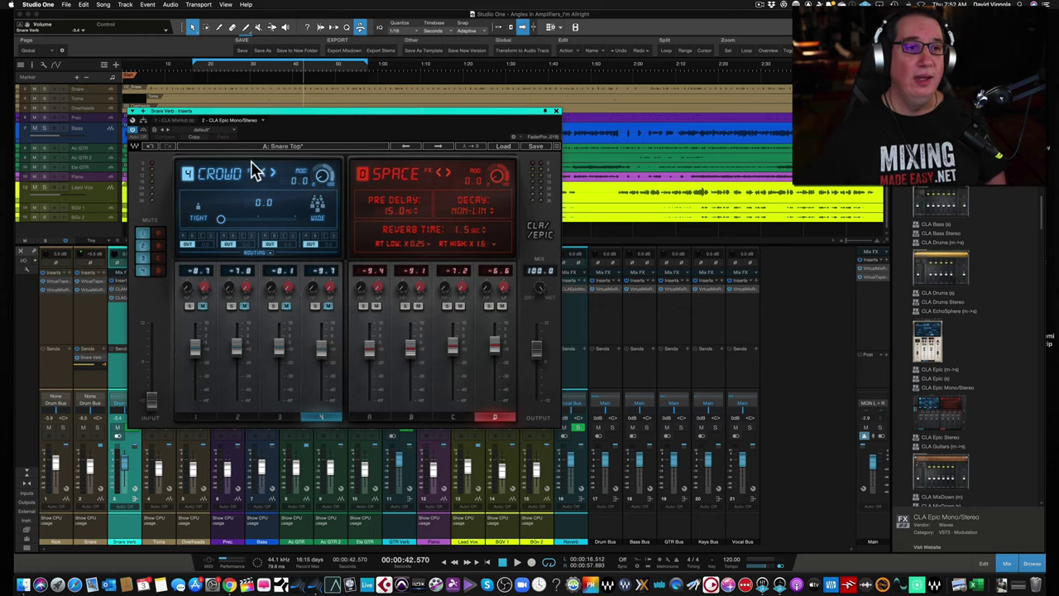
pyautogui.moveTo(269, 114); pyautogui.dragTo(273, 121)
pyautogui.click(273, 121)
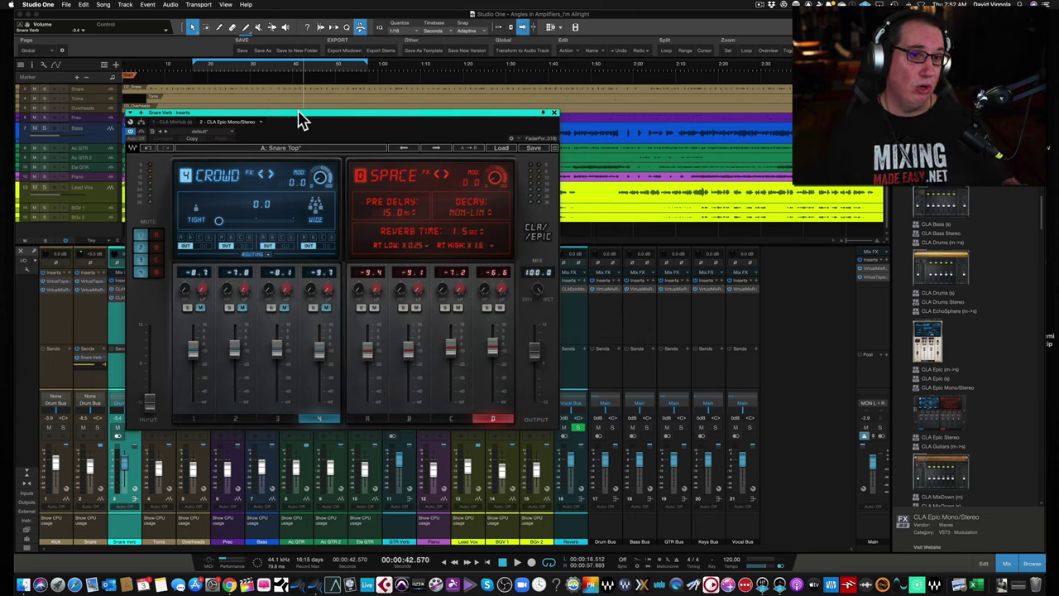
pyautogui.moveTo(300, 119); pyautogui.dragTo(301, 119)
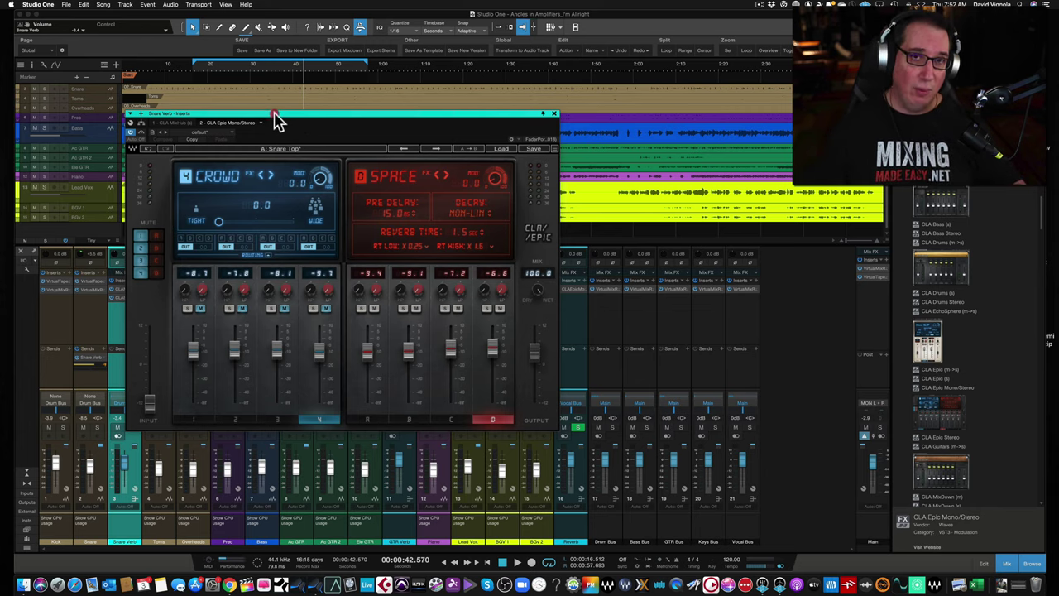
pyautogui.moveTo(274, 114); pyautogui.dragTo(274, 111)
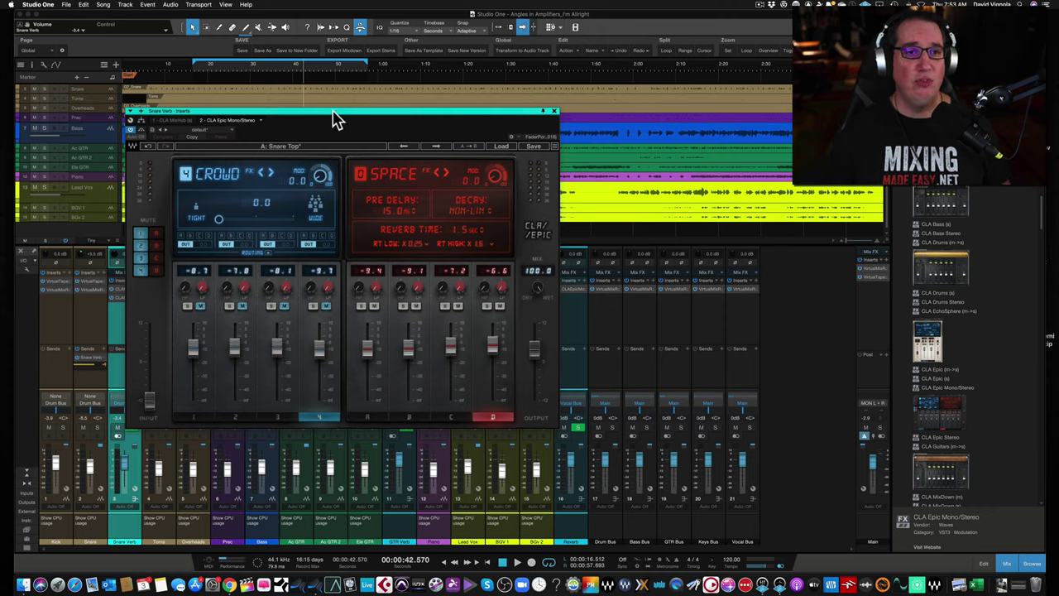
pyautogui.moveTo(333, 114); pyautogui.dragTo(331, 108)
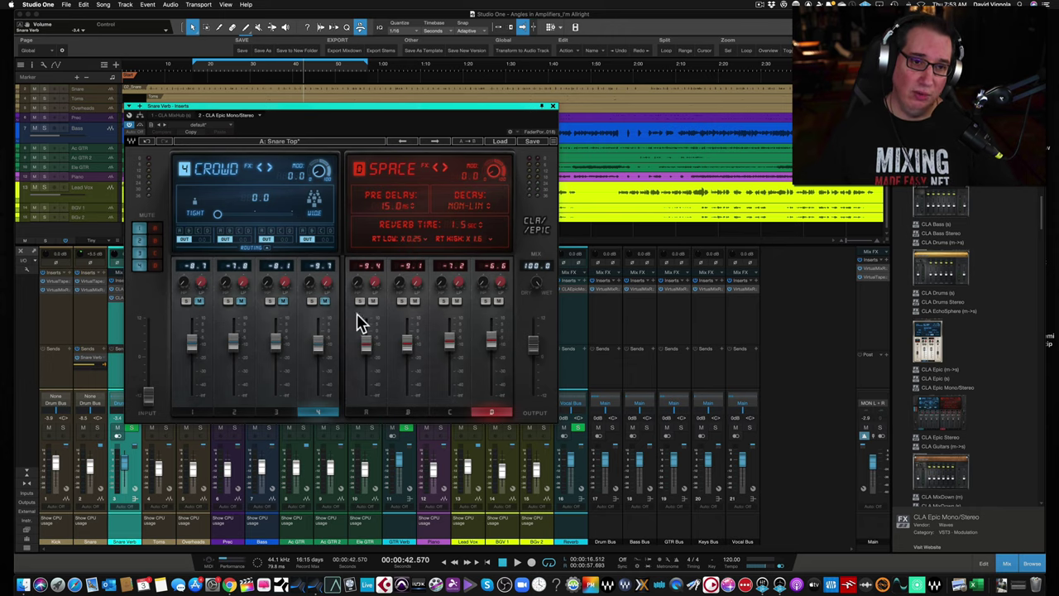
pyautogui.moveTo(377, 110); pyautogui.dragTo(382, 115)
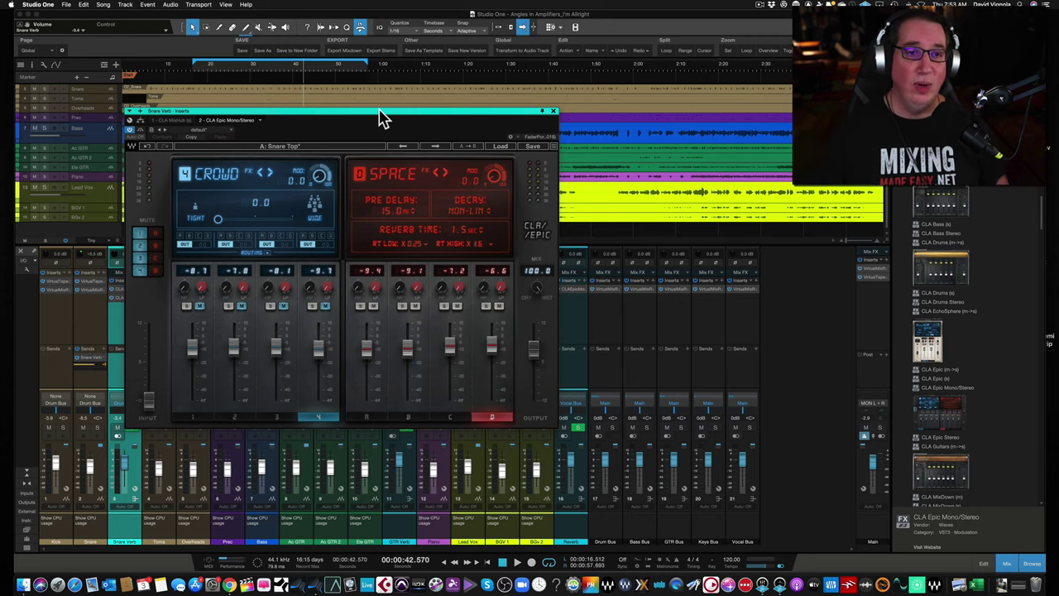
pyautogui.moveTo(376, 116); pyautogui.dragTo(331, 83)
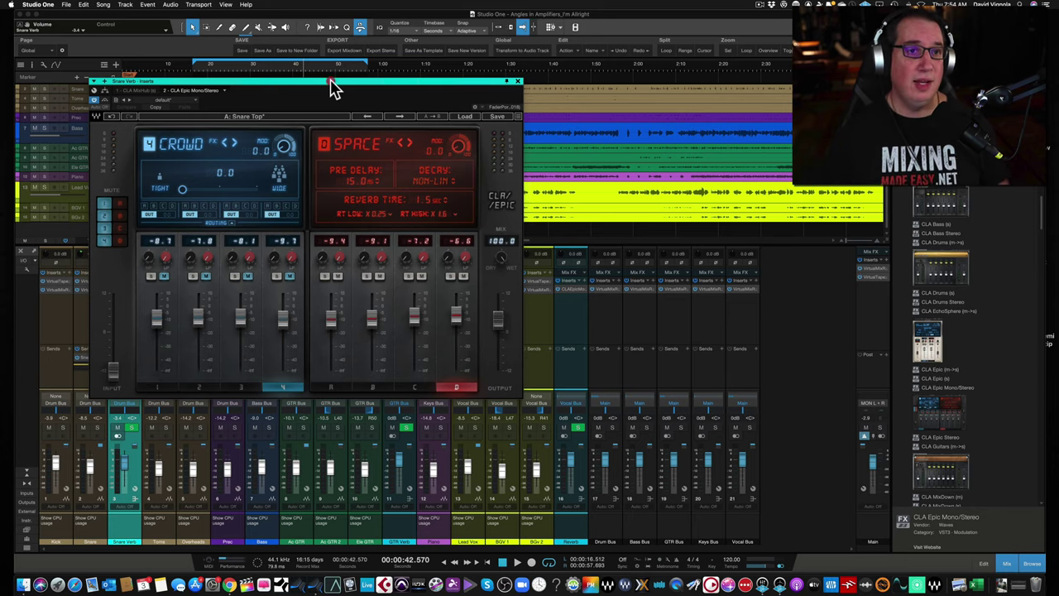
pyautogui.moveTo(330, 83); pyautogui.dragTo(329, 80)
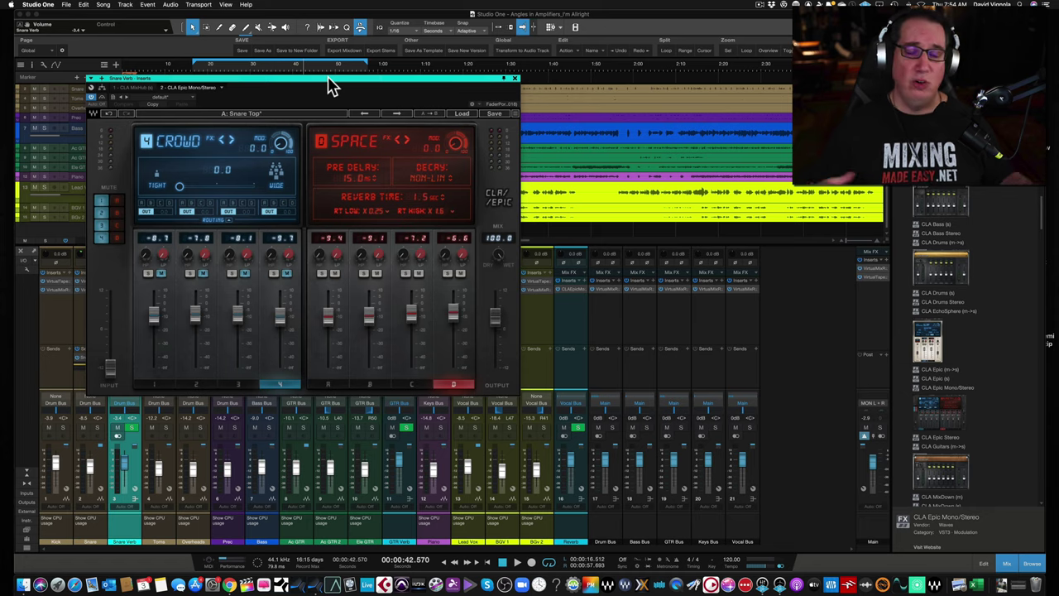
pyautogui.moveTo(327, 79); pyautogui.dragTo(315, 90)
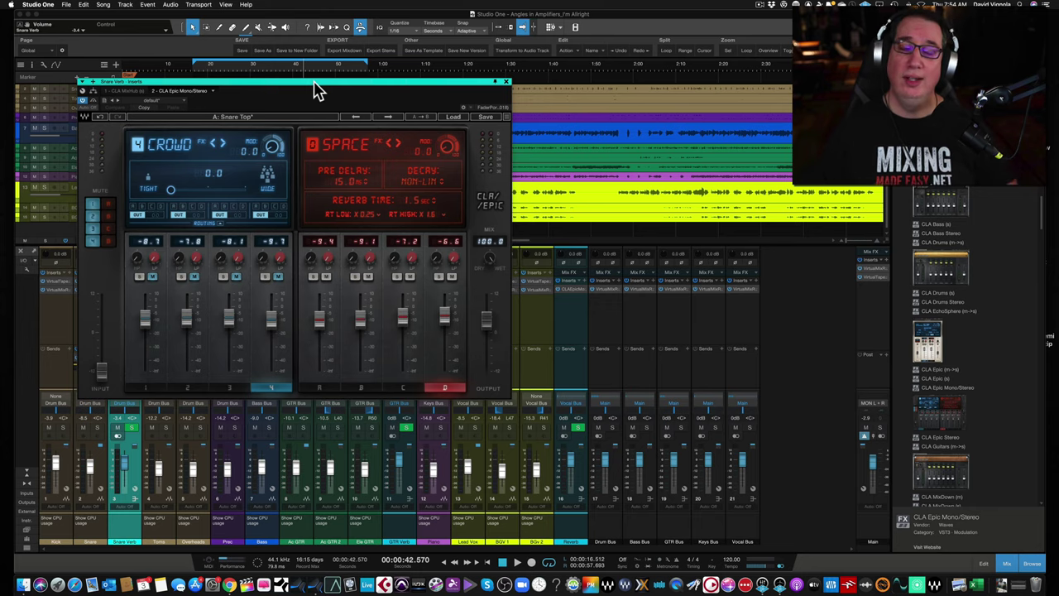
pyautogui.moveTo(315, 89); pyautogui.dragTo(312, 86)
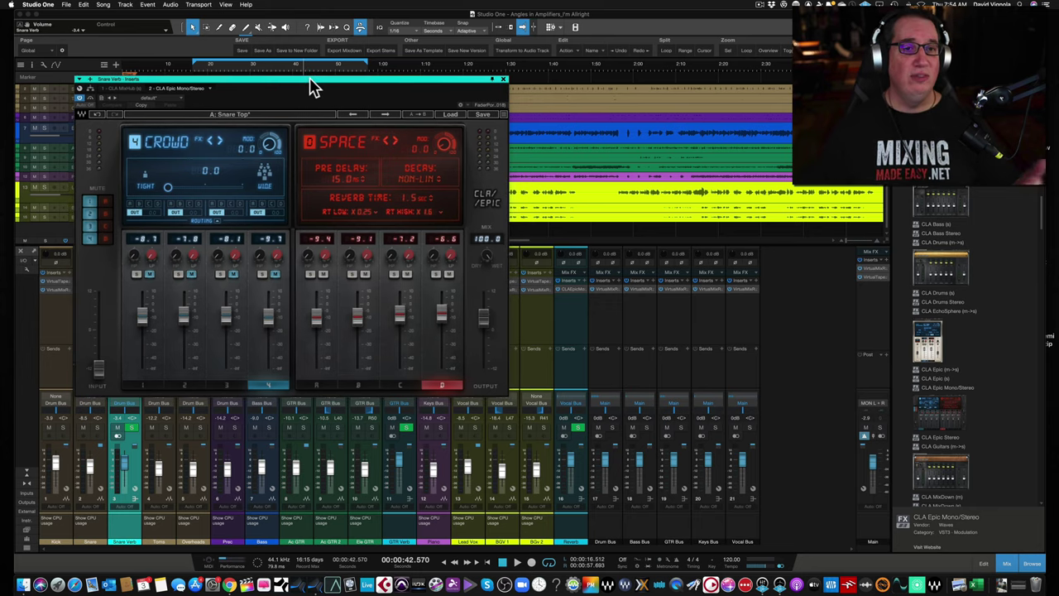